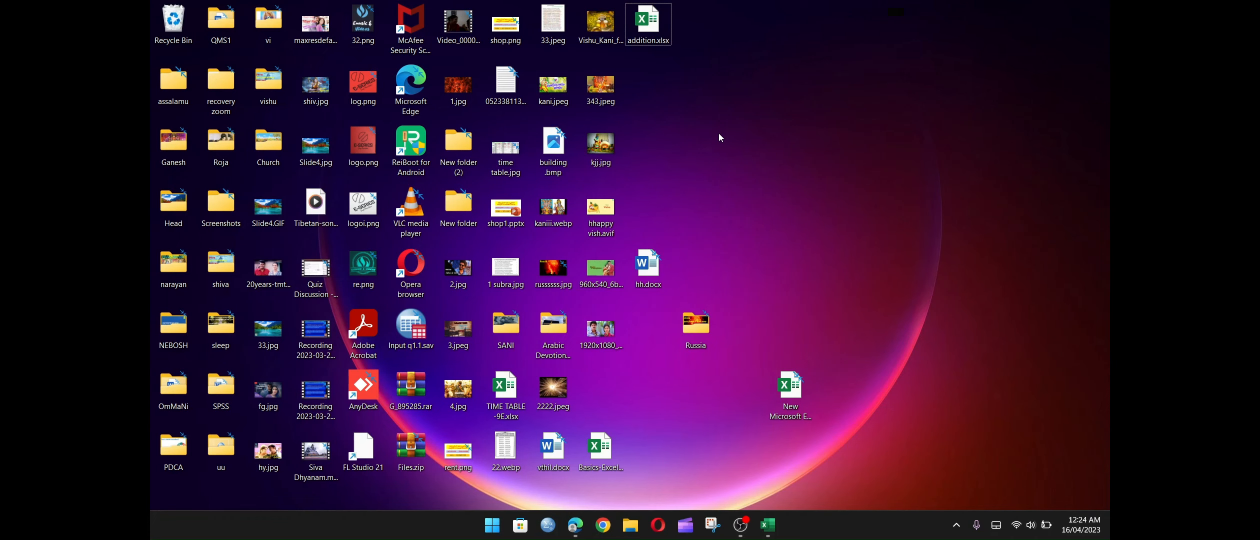
{"action": "right_click", "coordinate": [718, 133]}
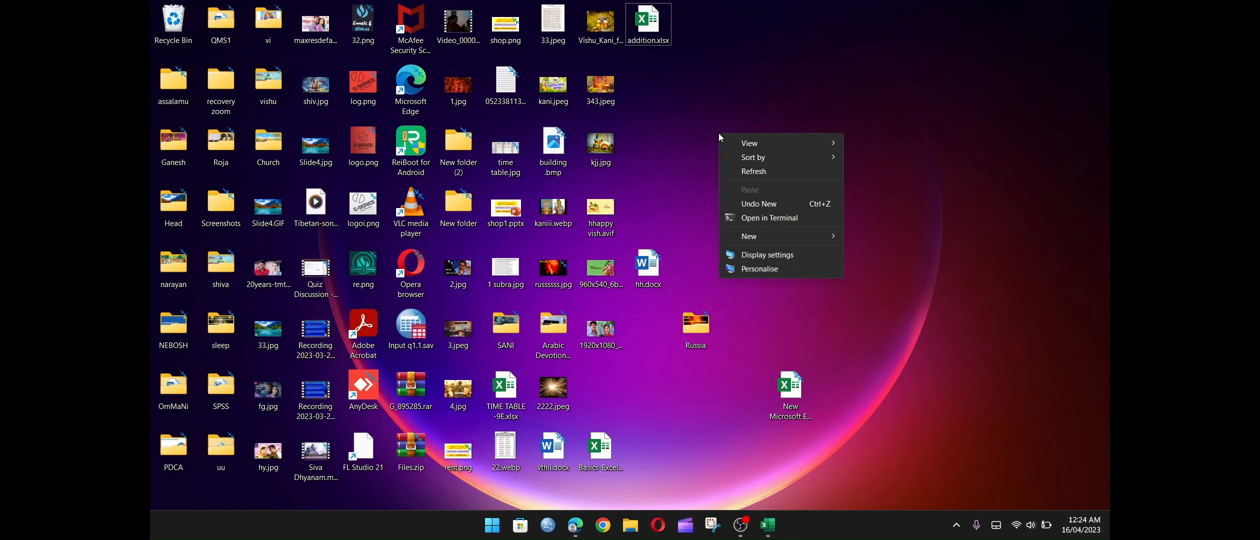
{"action": "mouse_move", "coordinate": [753, 239]}
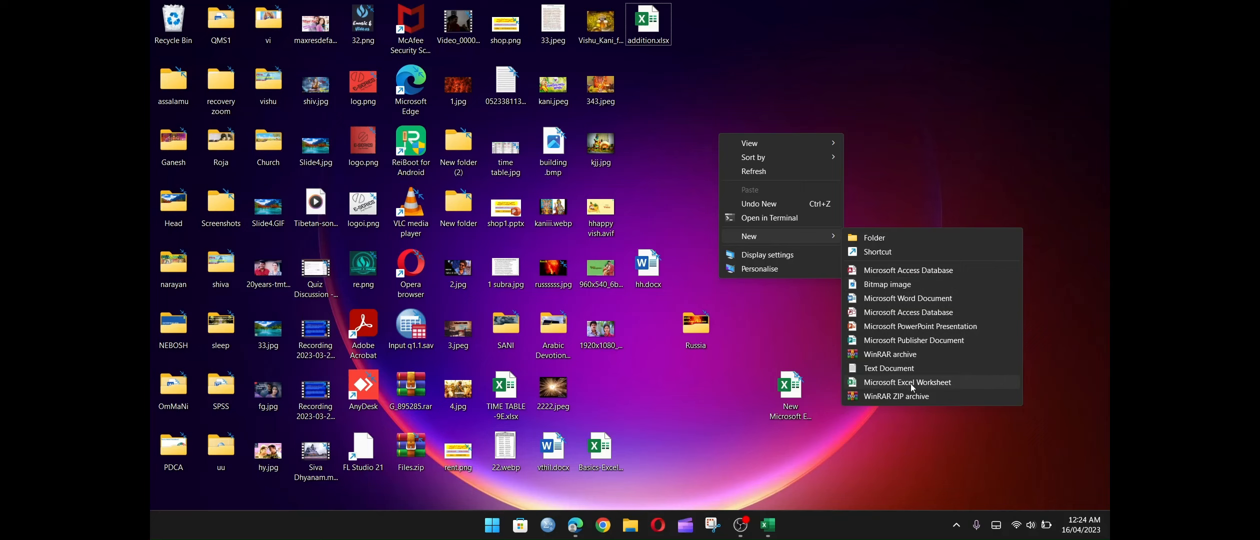
{"action": "left_click", "coordinate": [689, 188]}
Create a new Microsoft Excel Worksheet on the desktop, keeping its default name, and open it.
{"action": "right_click", "coordinate": [690, 189]}
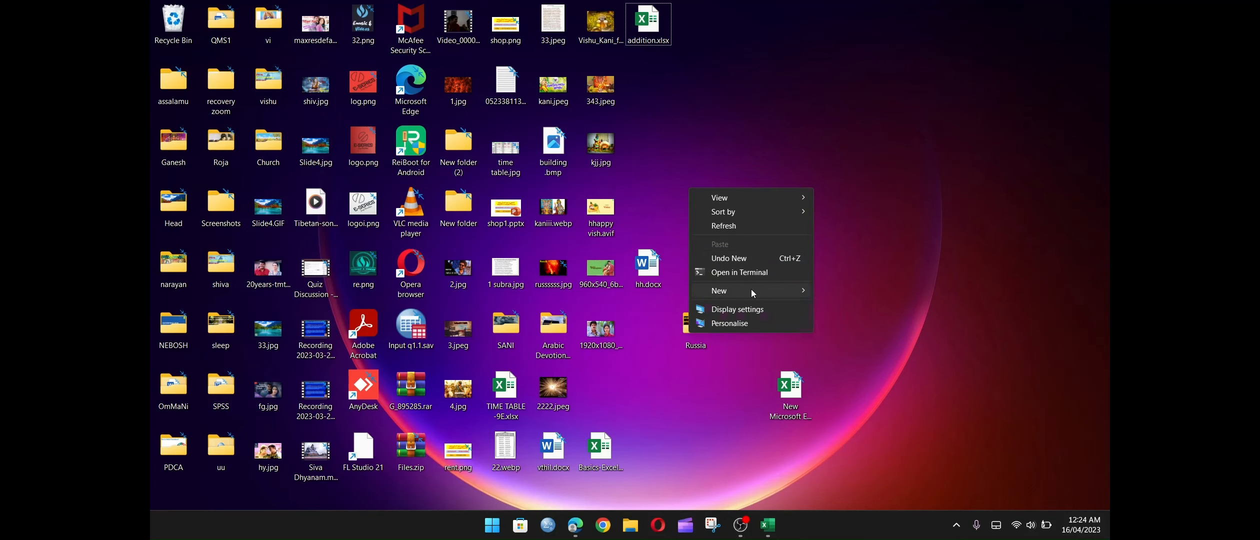
{"action": "mouse_move", "coordinate": [751, 290]}
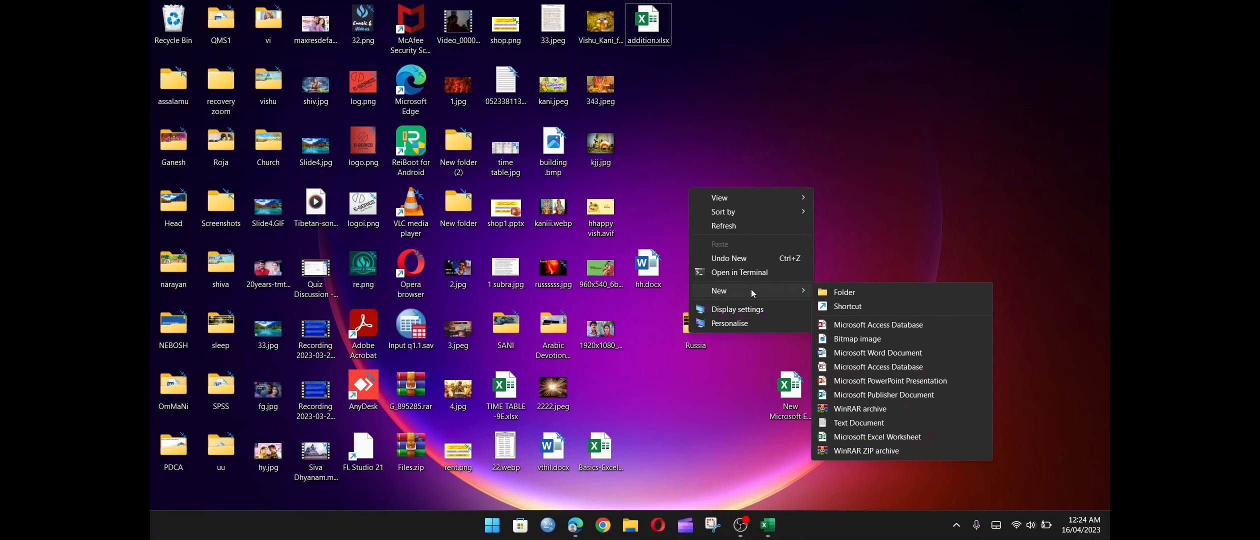
{"action": "left_click", "coordinate": [865, 438]}
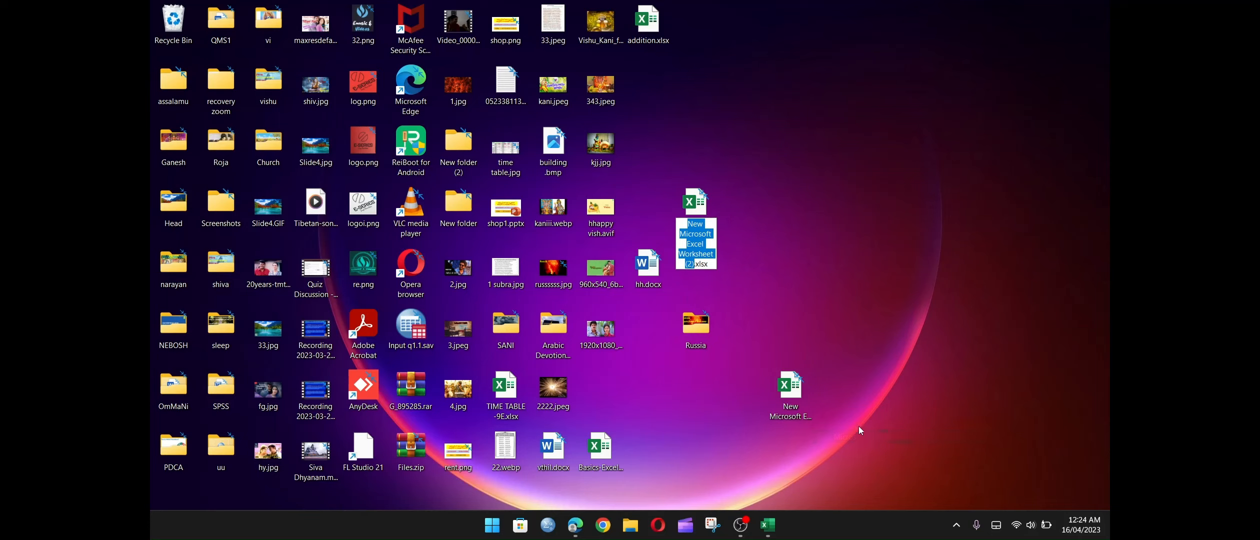
{"action": "left_click", "coordinate": [697, 206]}
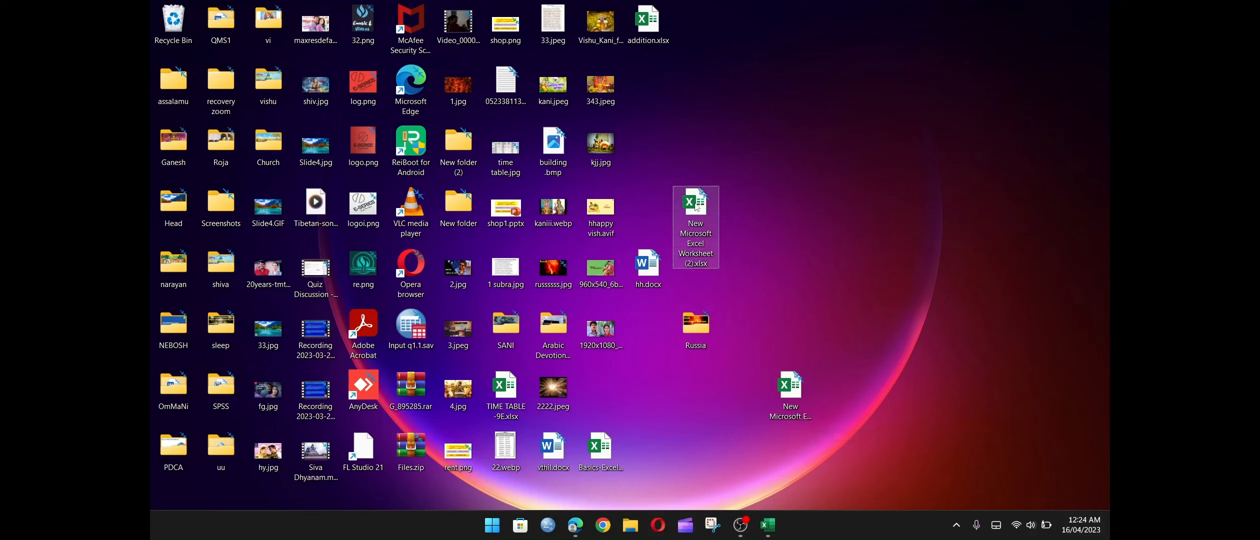
{"action": "double_click", "coordinate": [697, 206]}
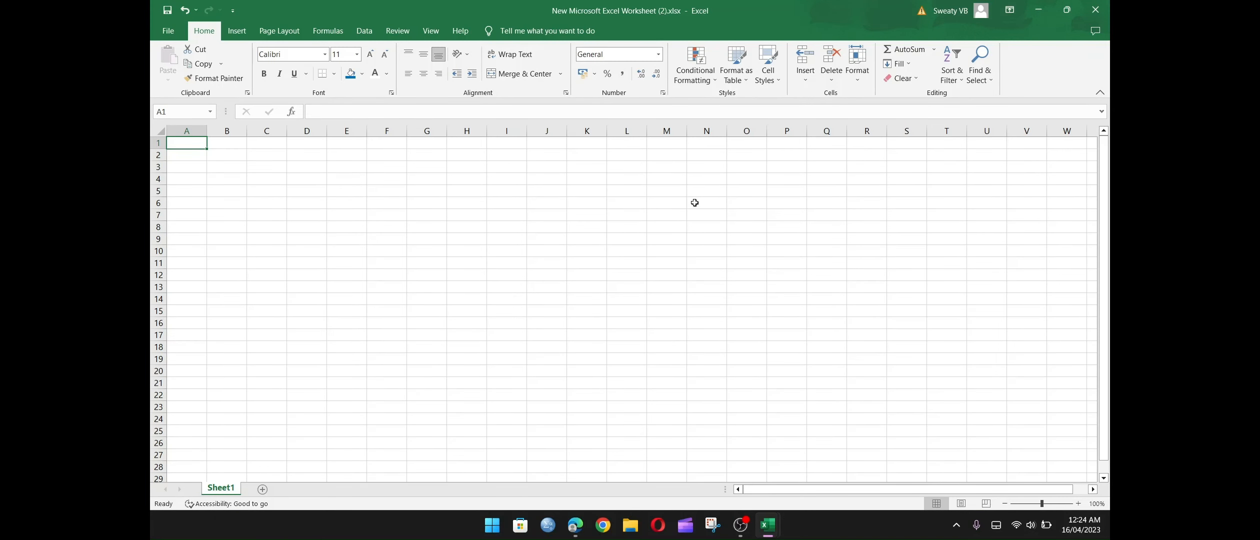
Highlight the whole of column A, row 3 and column B one after another.
{"action": "left_click", "coordinate": [187, 131]}
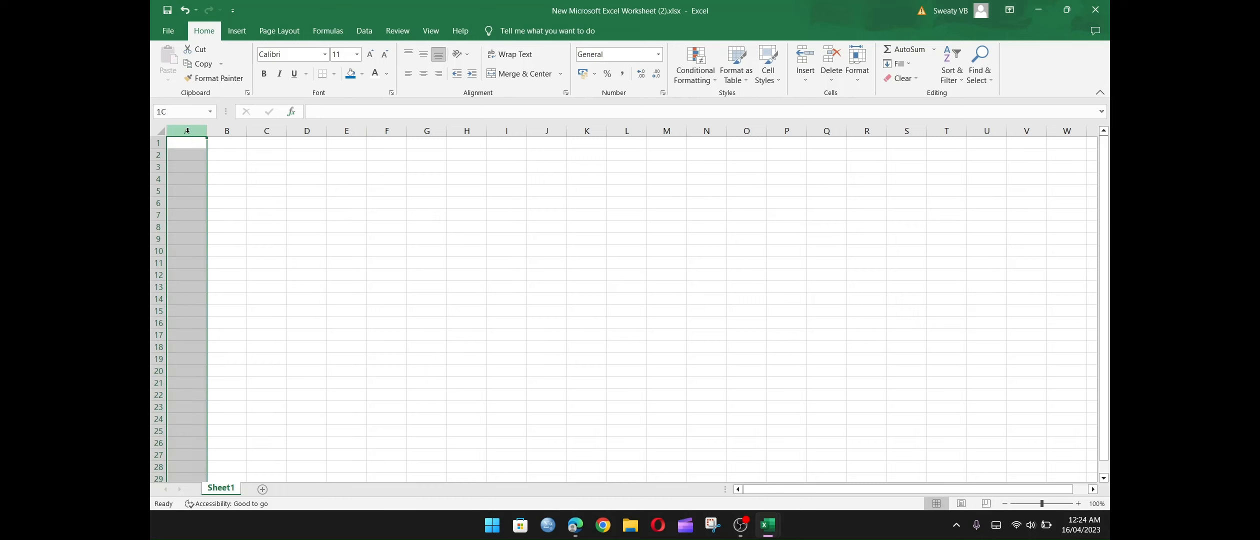
{"action": "left_click", "coordinate": [159, 167]}
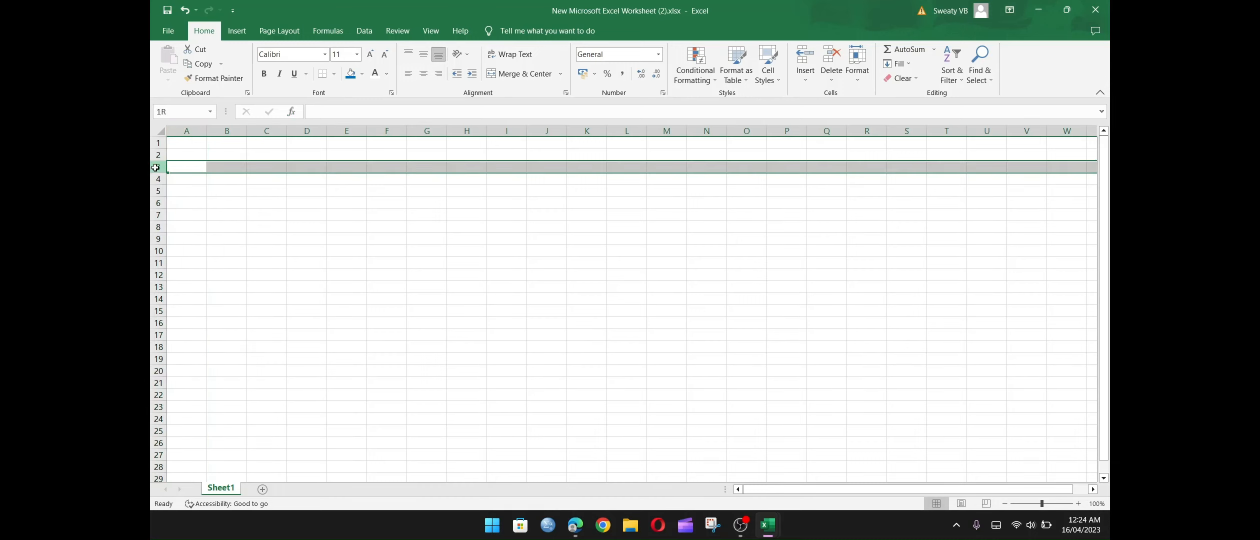
{"action": "left_click", "coordinate": [233, 131]}
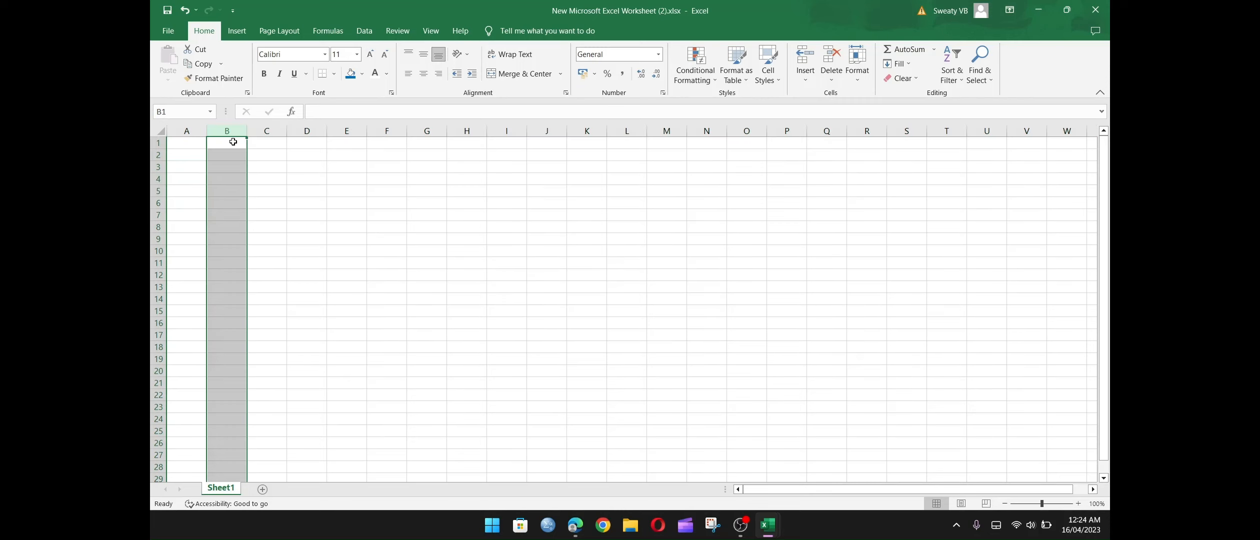
Enter the label "Columns" in cell B1.
{"action": "left_click", "coordinate": [233, 144]}
{"action": "type", "text": "Co"}
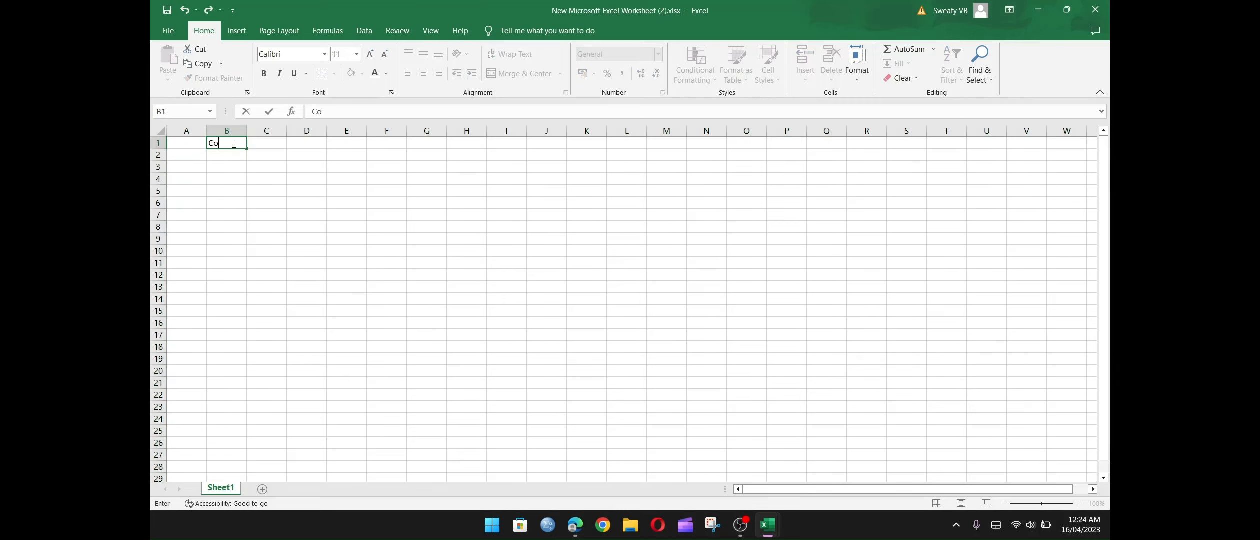
{"action": "type", "text": "lumns"}
{"action": "key", "text": "Return"}
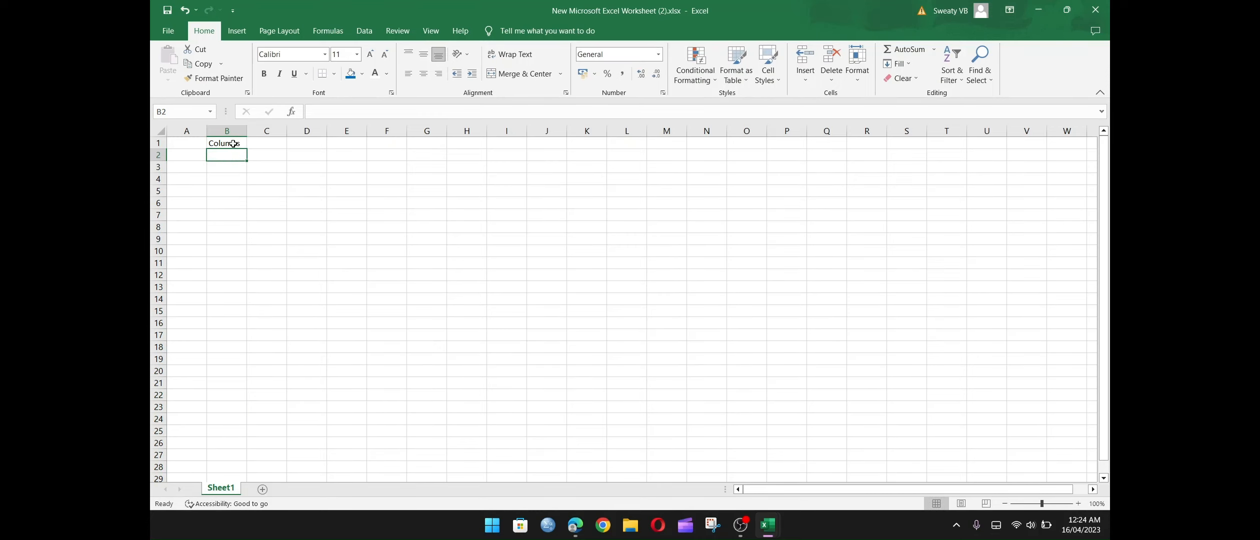
Enter the label "Raw" in cell C4.
{"action": "left_click", "coordinate": [158, 179]}
{"action": "left_click", "coordinate": [276, 176]}
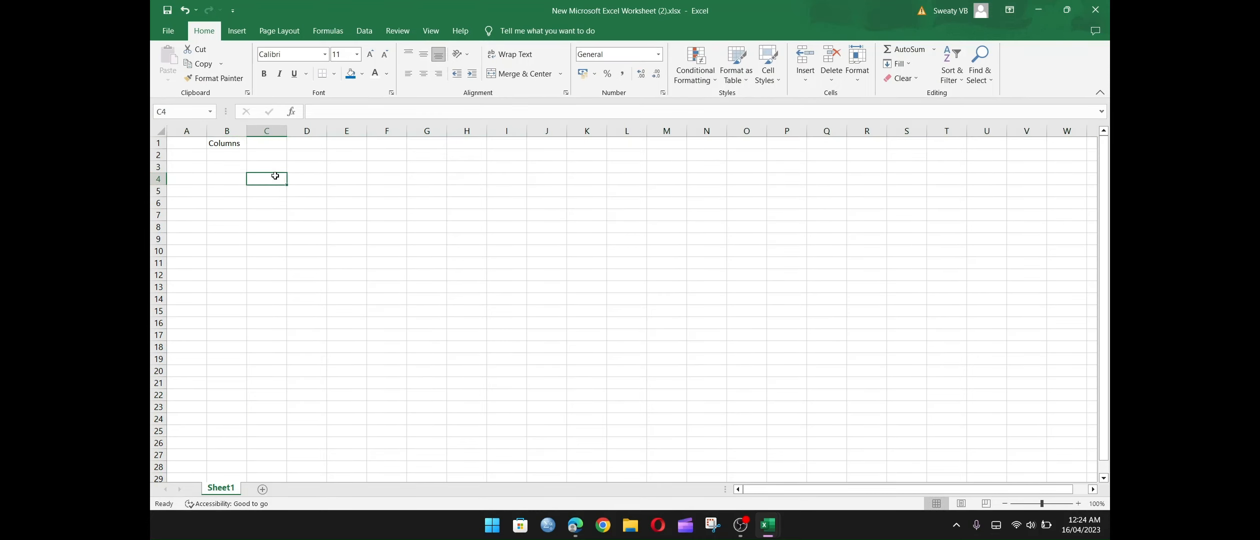
{"action": "type", "text": "Raw"}
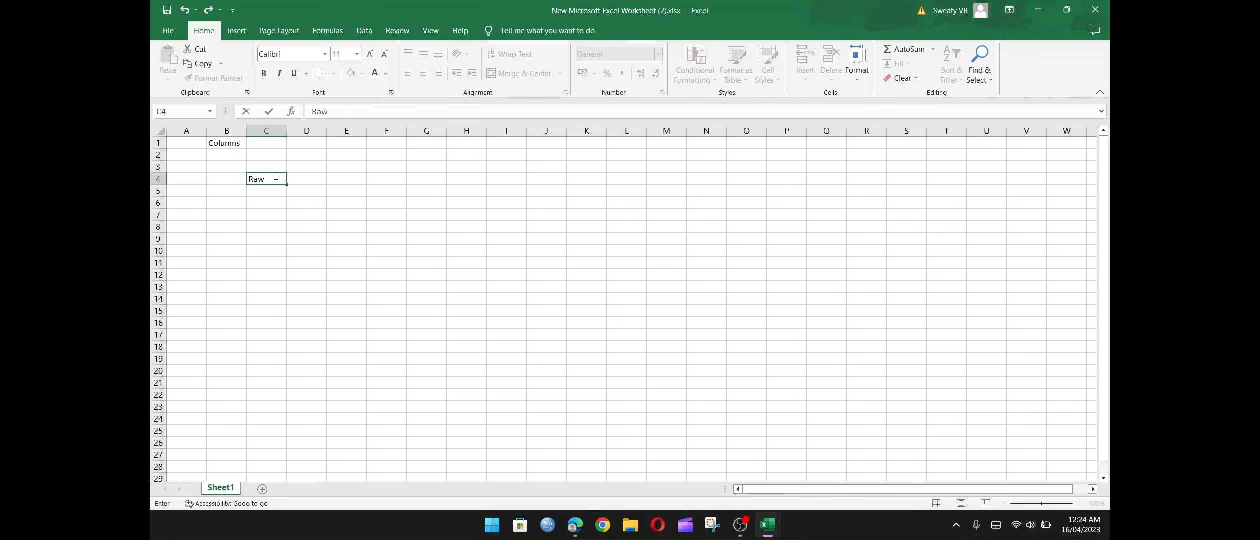
{"action": "key", "text": "Return"}
Move the "Columns" label from cell B1 to cell C1.
{"action": "left_click", "coordinate": [232, 146]}
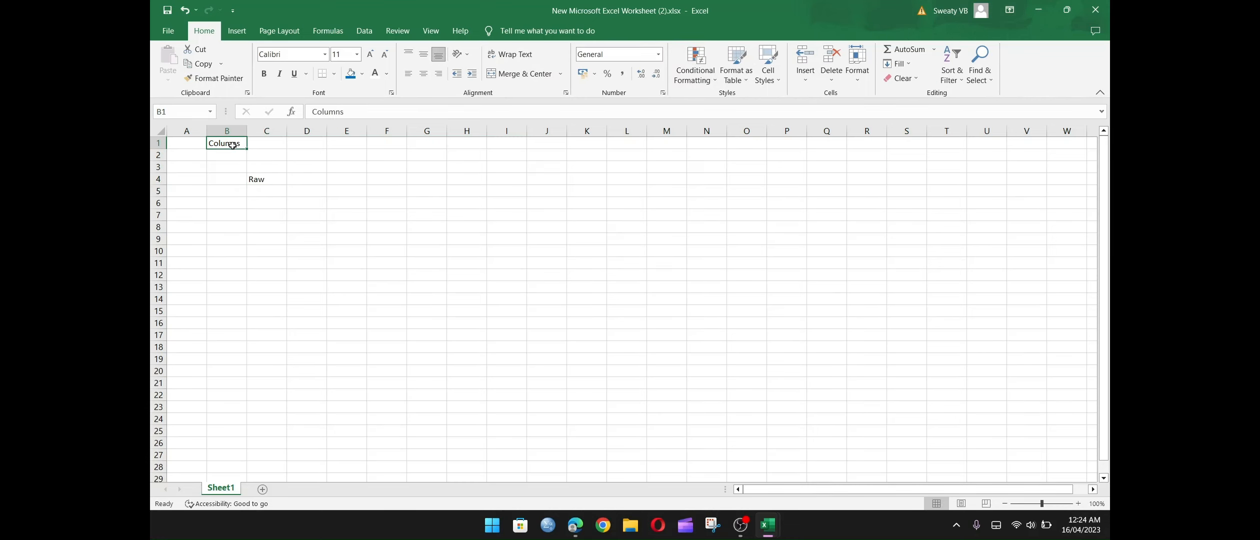
{"action": "key", "text": "ctrl+c"}
{"action": "left_click", "coordinate": [260, 144]}
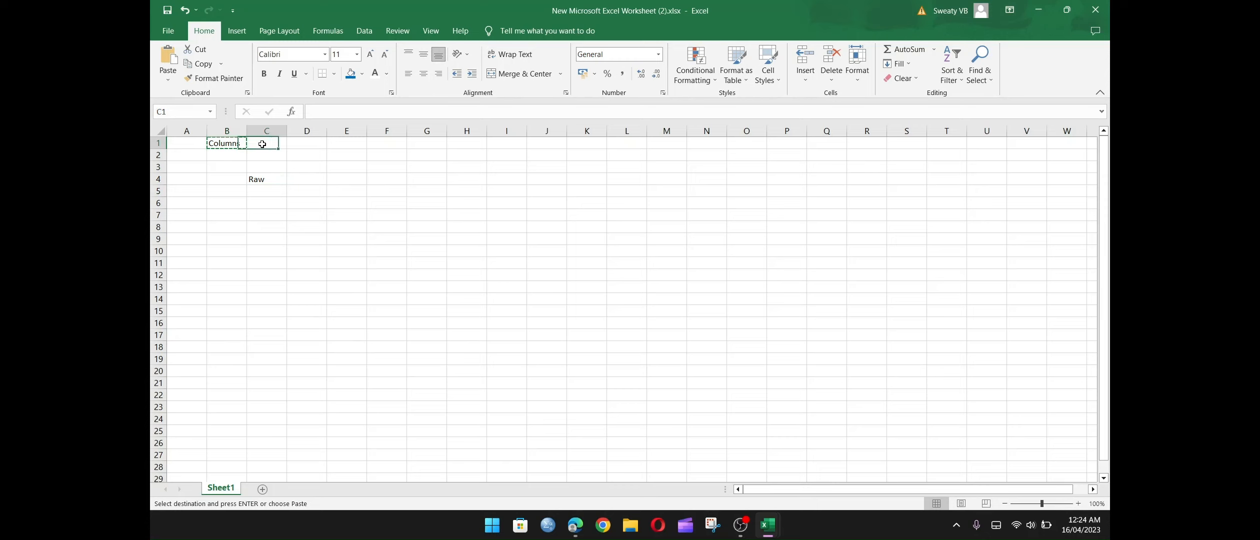
{"action": "key", "text": "ctrl+v"}
Move the "Raw" label from cell C4 to cell A4.
{"action": "left_click", "coordinate": [259, 180]}
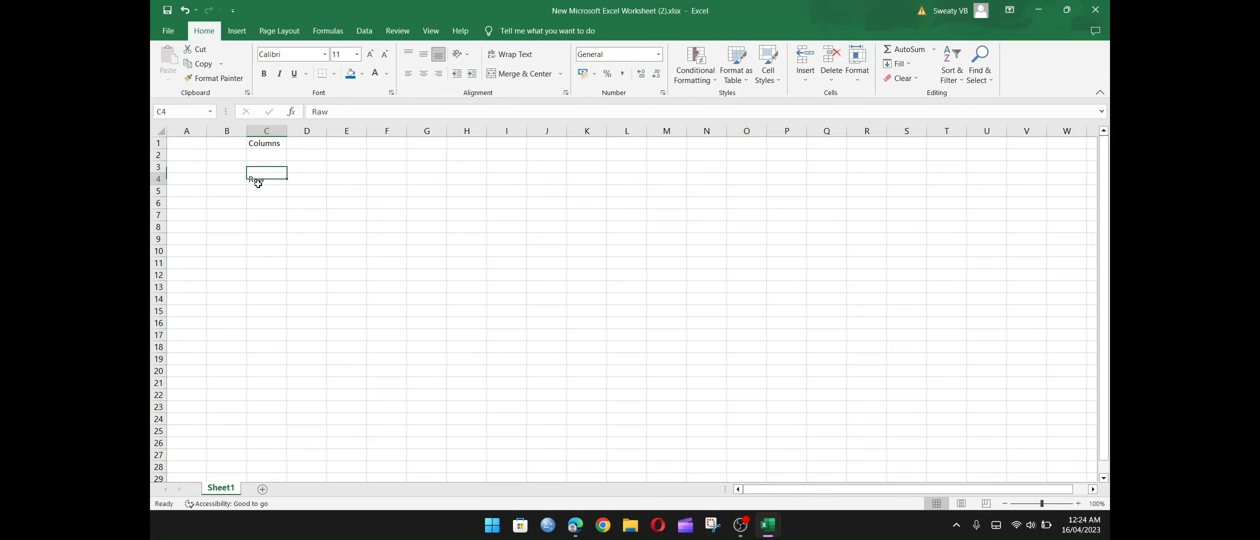
{"action": "key", "text": "ctrl+x"}
{"action": "key", "text": "Left"}
{"action": "key", "text": "Left"}
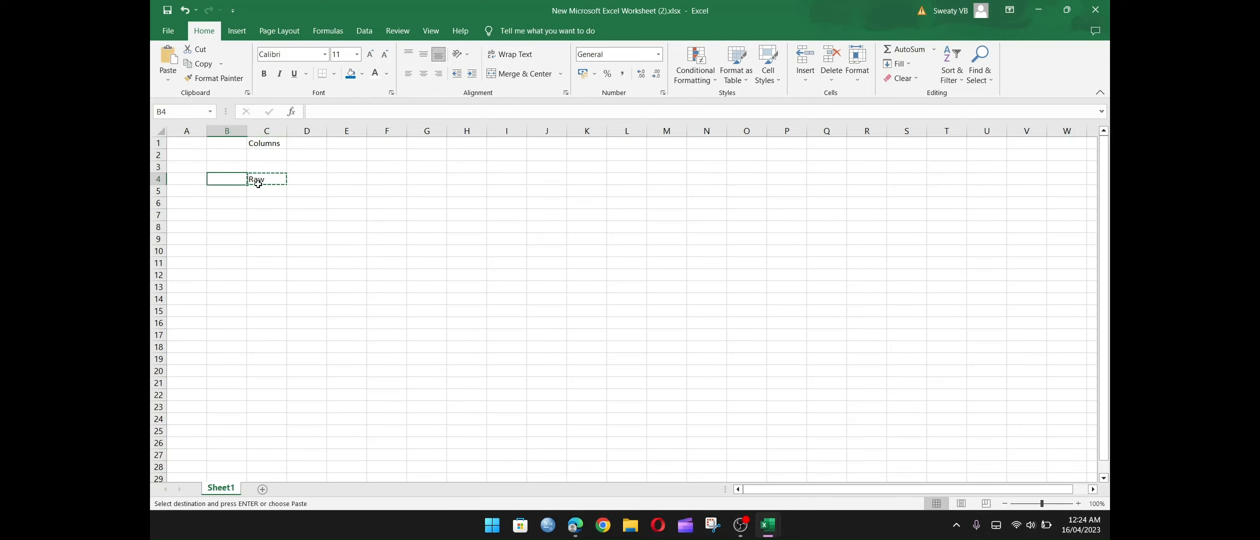
{"action": "key", "text": "ctrl+v"}
{"action": "left_click", "coordinate": [259, 182]}
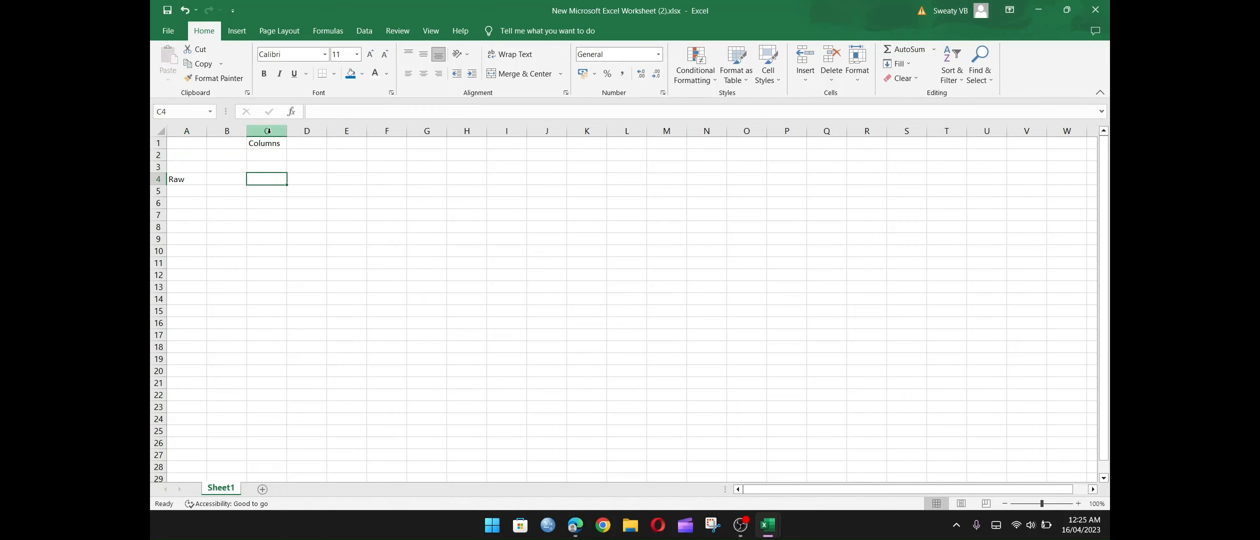
Move the "Raw" label from cell A4 down to cell A11.
{"action": "left_click", "coordinate": [179, 179]}
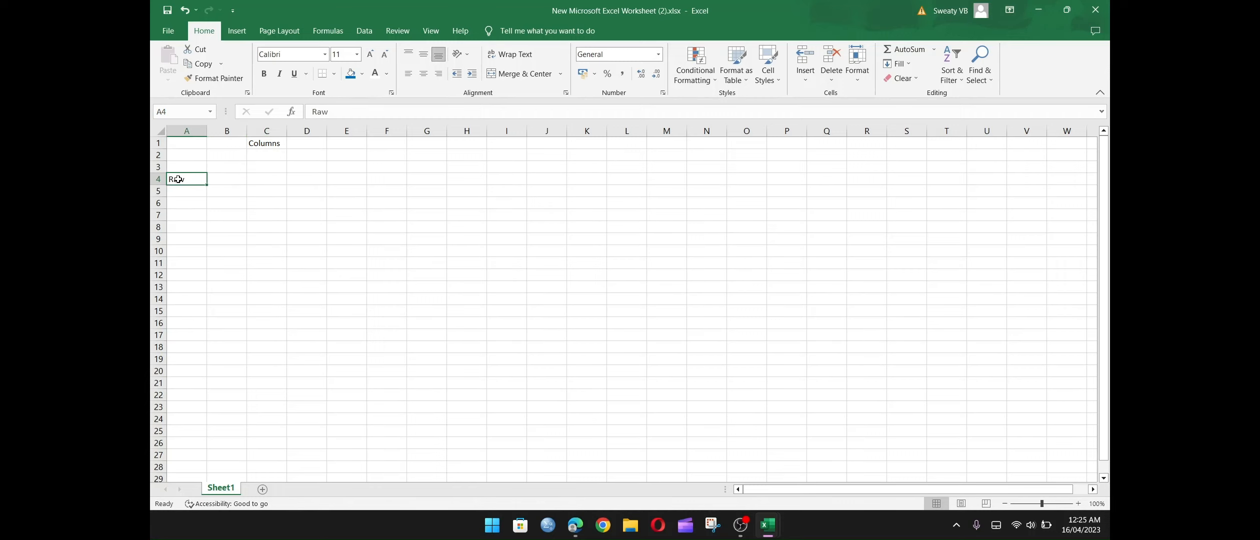
{"action": "key", "text": "ctrl+c"}
{"action": "key", "text": "Down"}
{"action": "key", "text": "Down"}
{"action": "key", "text": "Down"}
{"action": "key", "text": "Down"}
{"action": "key", "text": "Down"}
{"action": "key", "text": "Down"}
{"action": "key", "text": "Down"}
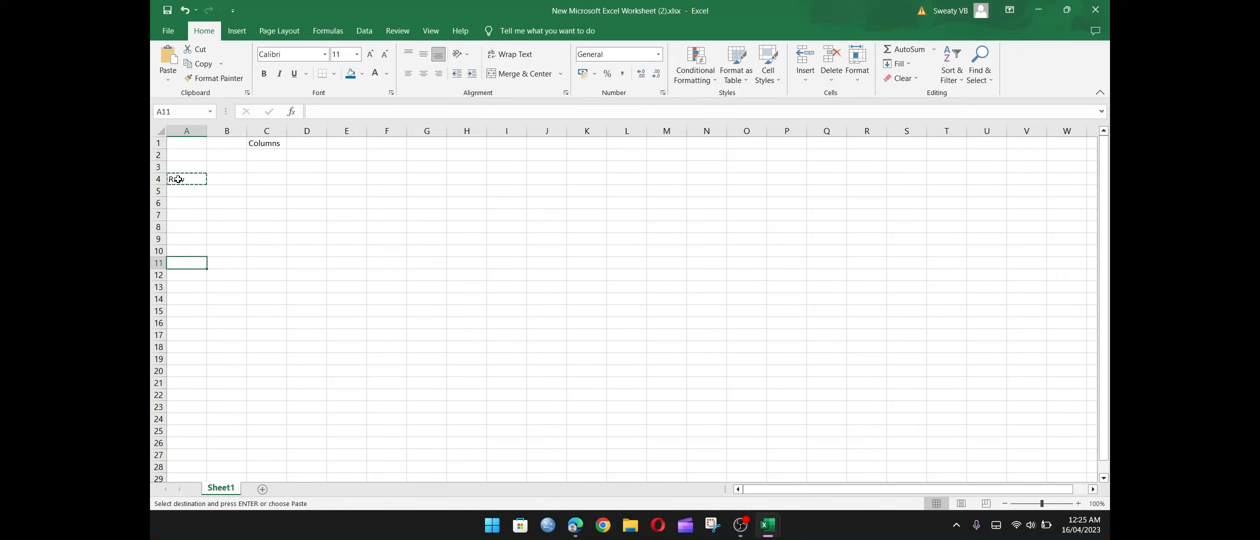
{"action": "key", "text": "ctrl+v"}
Replace the label in cell C1 with the heading "Price".
{"action": "left_click", "coordinate": [271, 158]}
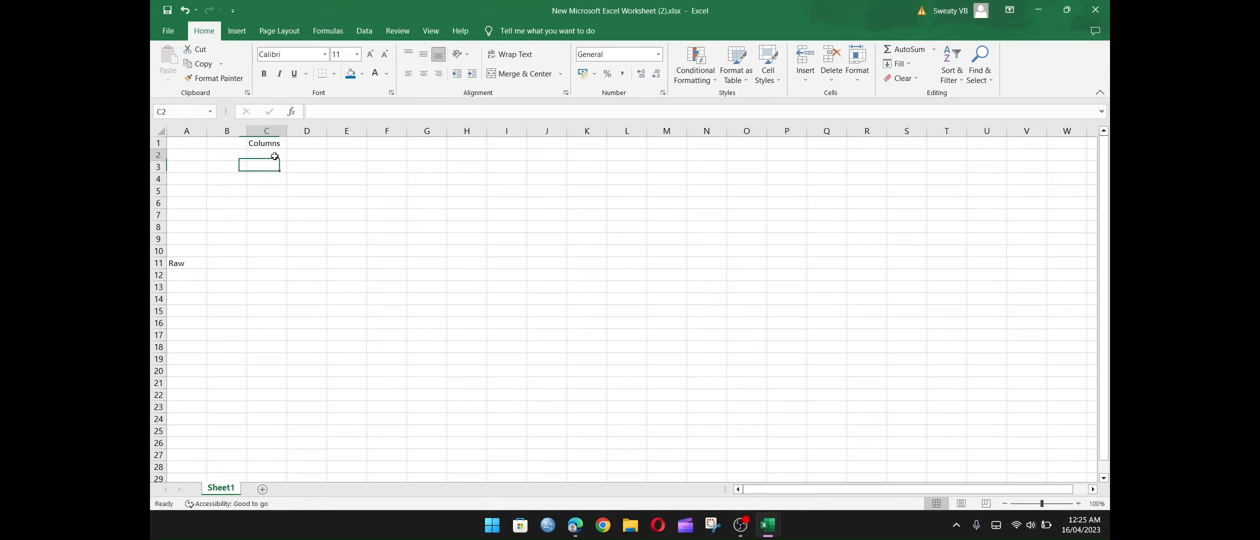
{"action": "left_click", "coordinate": [271, 143]}
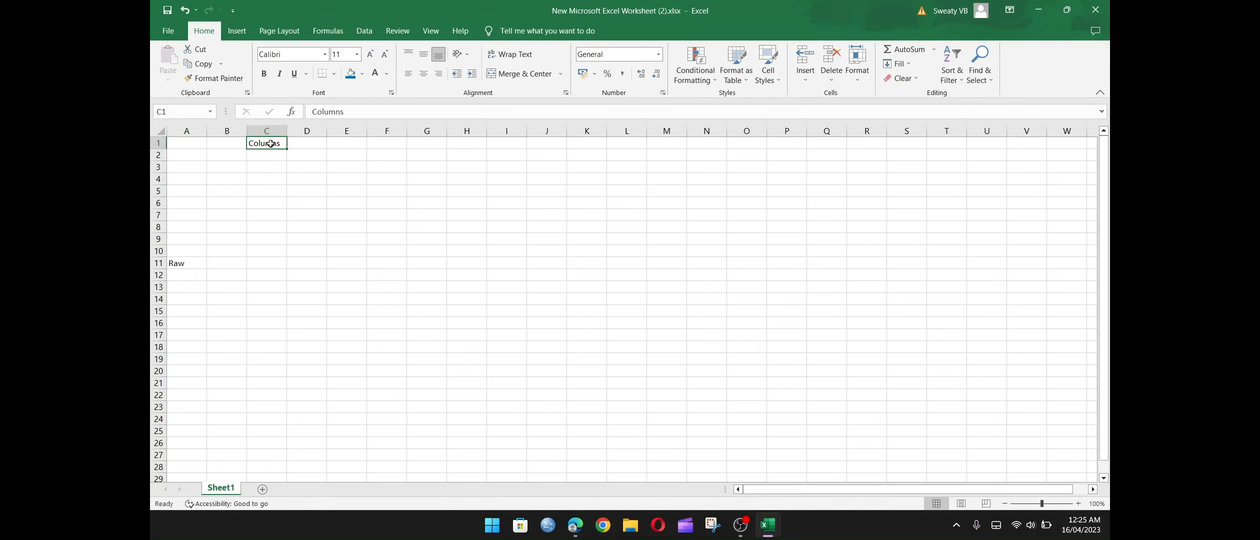
{"action": "type", "text": "Pri"}
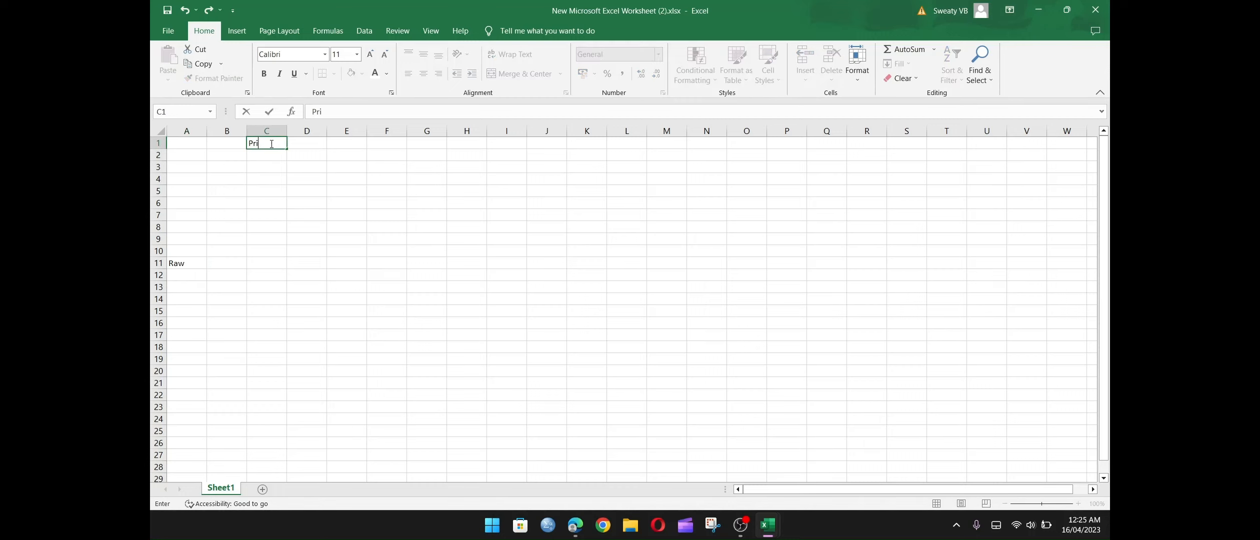
{"action": "type", "text": "ce"}
{"action": "key", "text": "Return"}
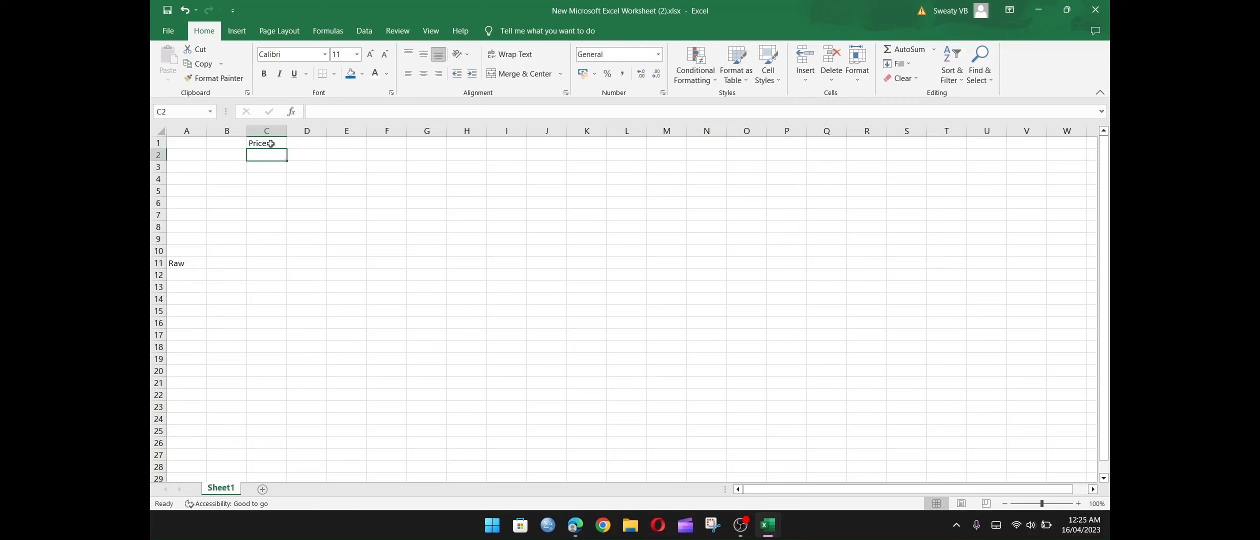
Enter the prices 12, 12, 13, 54 and 87.44 in cells C2 to C6.
{"action": "type", "text": "12"}
{"action": "key", "text": "Return"}
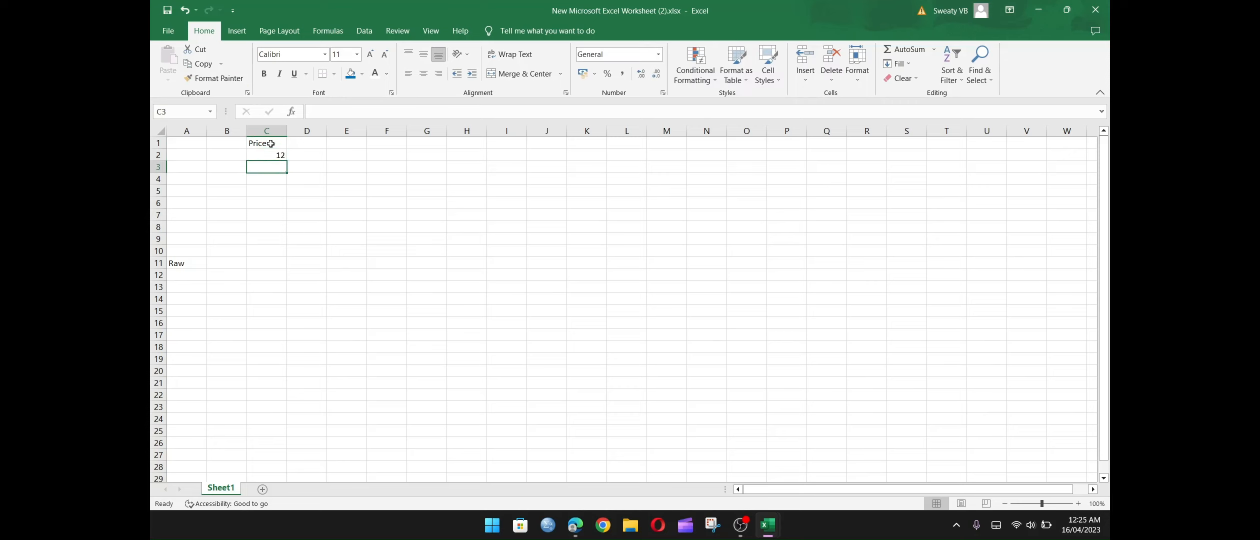
{"action": "type", "text": "12"}
{"action": "key", "text": "Return"}
{"action": "type", "text": "13"}
{"action": "key", "text": "Return"}
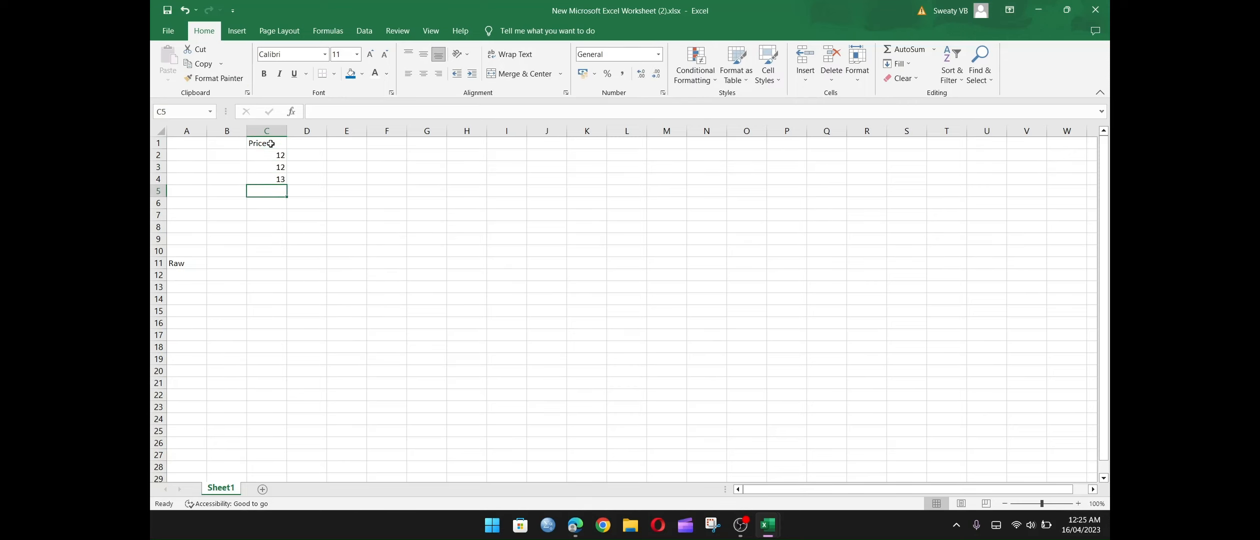
{"action": "type", "text": "54"}
{"action": "key", "text": "Return"}
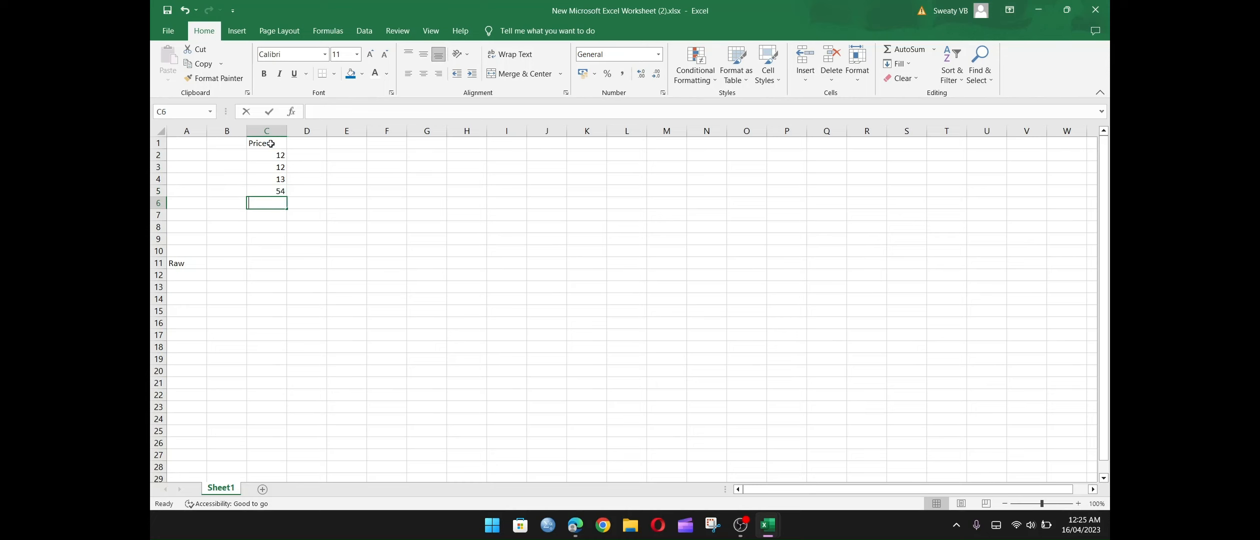
{"action": "type", "text": "87.44"}
{"action": "key", "text": "Return"}
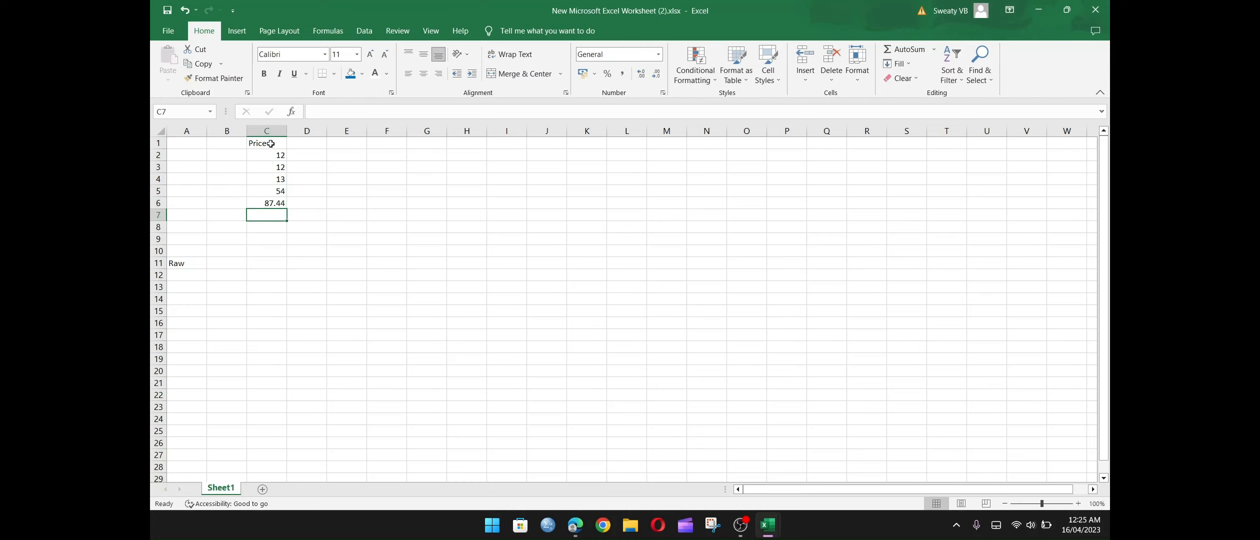
Enter 55.55 in cell C7 and 76.09 in cell C8 below the existing prices.
{"action": "type", "text": "55..55"}
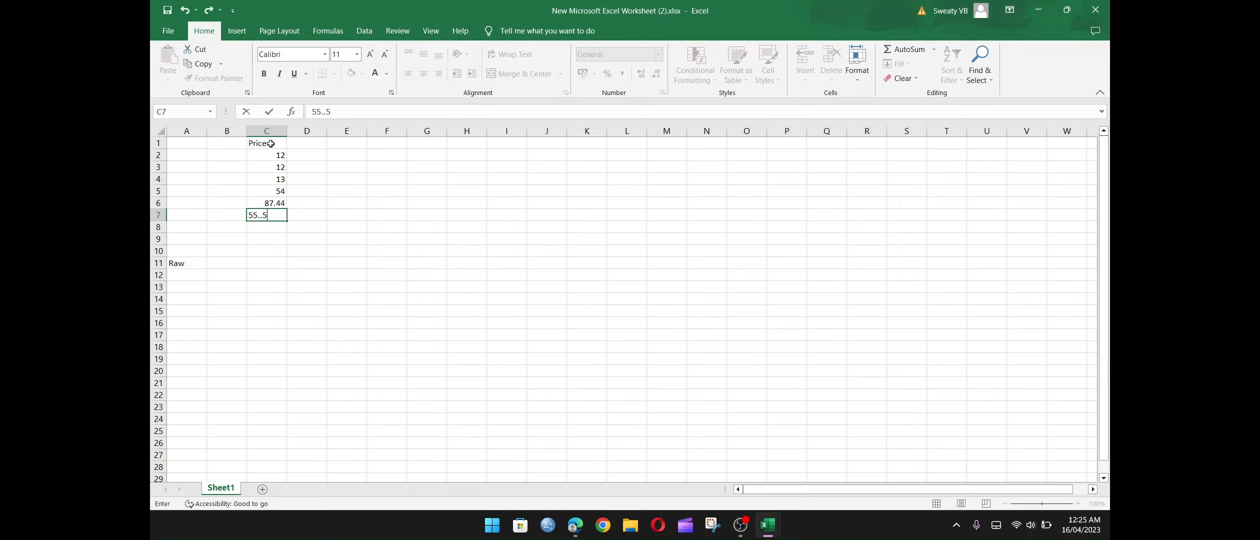
{"action": "key", "text": "BackSpace"}
{"action": "key", "text": "BackSpace"}
{"action": "key", "text": "BackSpace"}
{"action": "key", "text": "BackSpace"}
{"action": "type", "text": ".55"}
{"action": "key", "text": "Return"}
{"action": "type", "text": "76"}
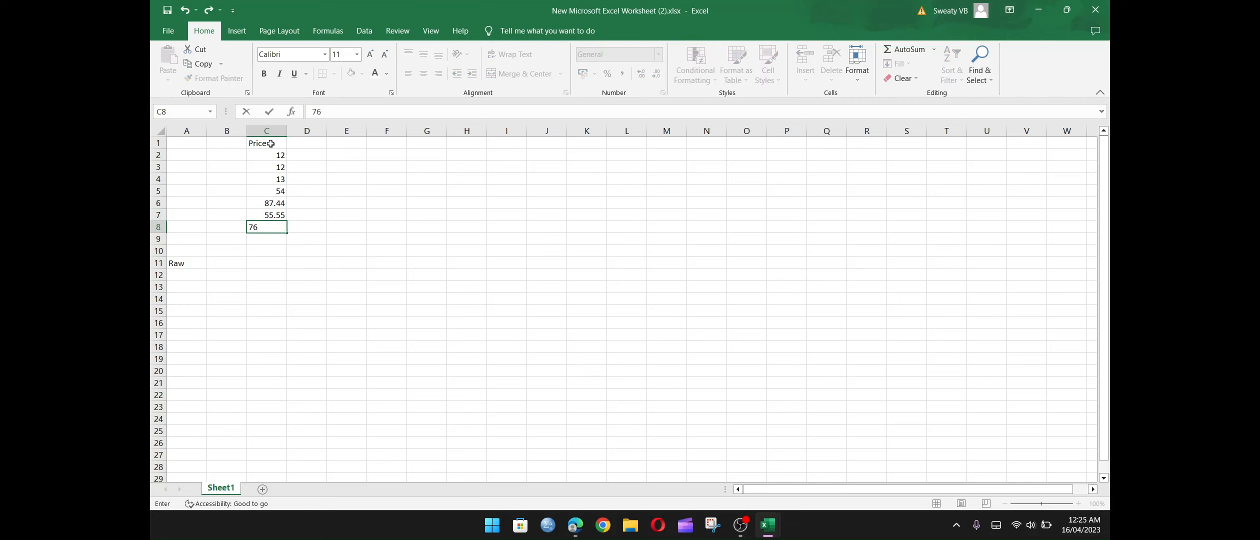
{"action": "type", "text": ".09"}
{"action": "key", "text": "Return"}
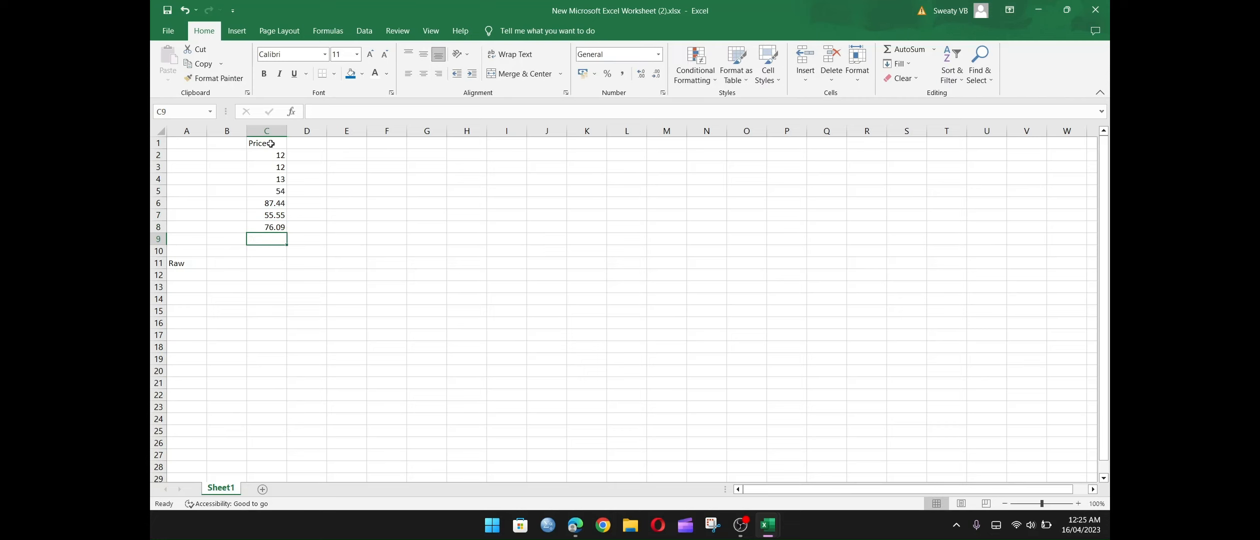
Enter 0.99 in cell C9 and 7000 in cell C10 to complete the price list.
{"action": "type", "text": "00"}
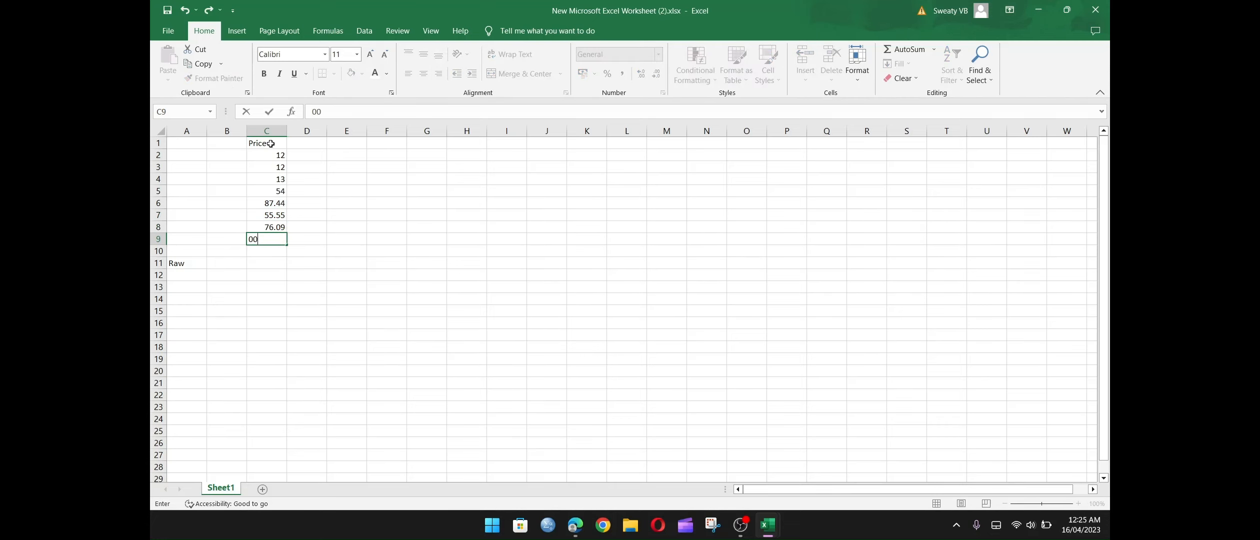
{"action": "type", "text": ".99"}
{"action": "key", "text": "Return"}
{"action": "type", "text": "7000"}
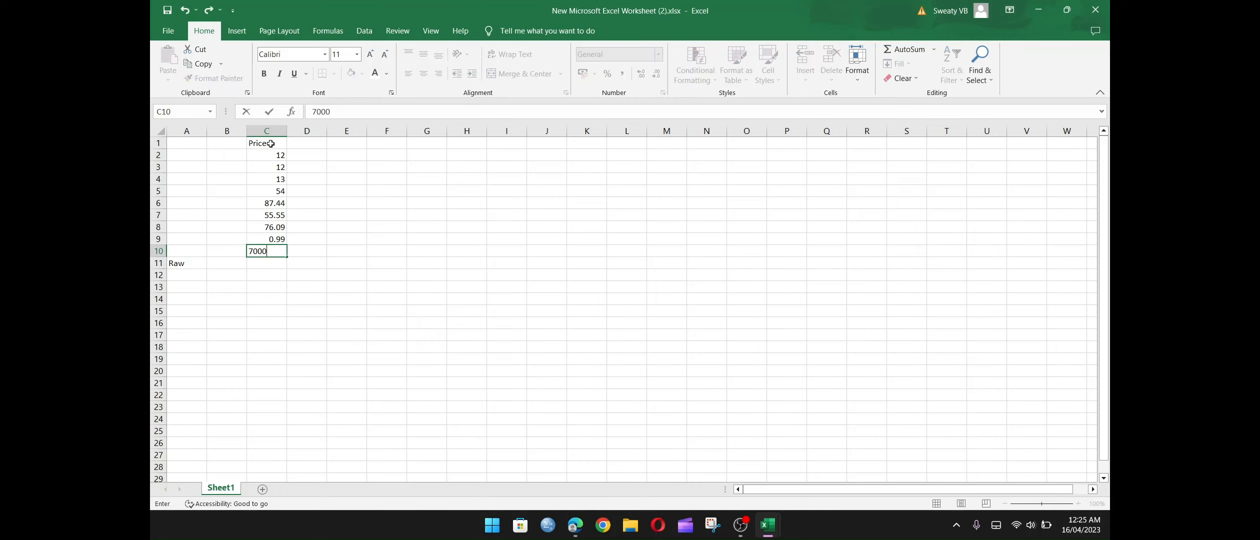
{"action": "key", "text": "Return"}
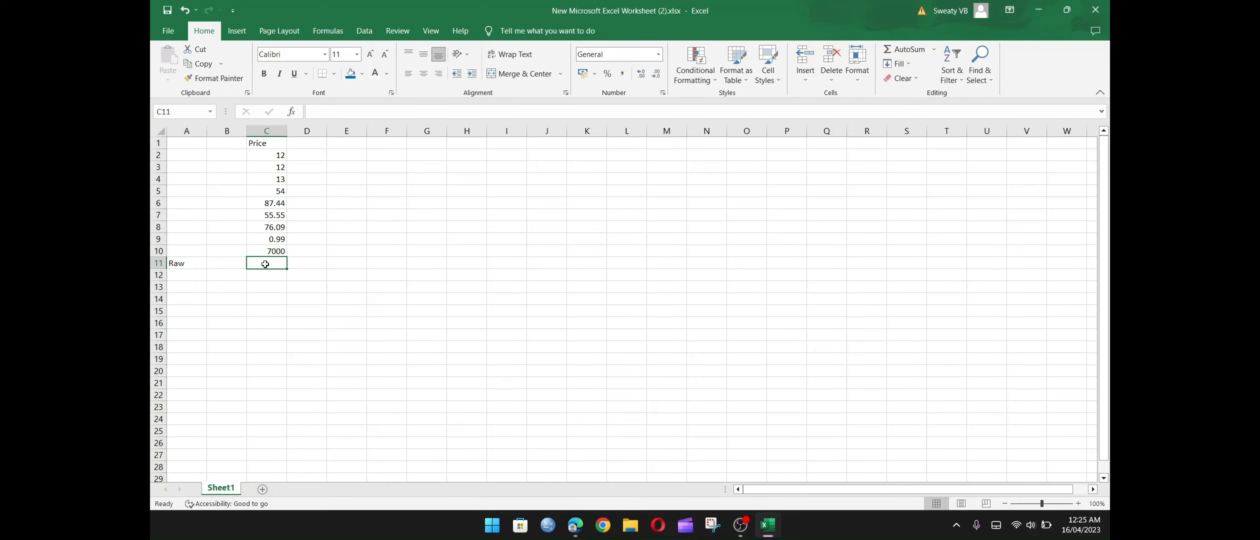
Highlight the price values from C2 to C10 to show the range for the sum.
{"action": "left_click", "coordinate": [270, 216]}
{"action": "left_click_drag", "start_coordinate": [270, 155], "coordinate": [277, 252]}
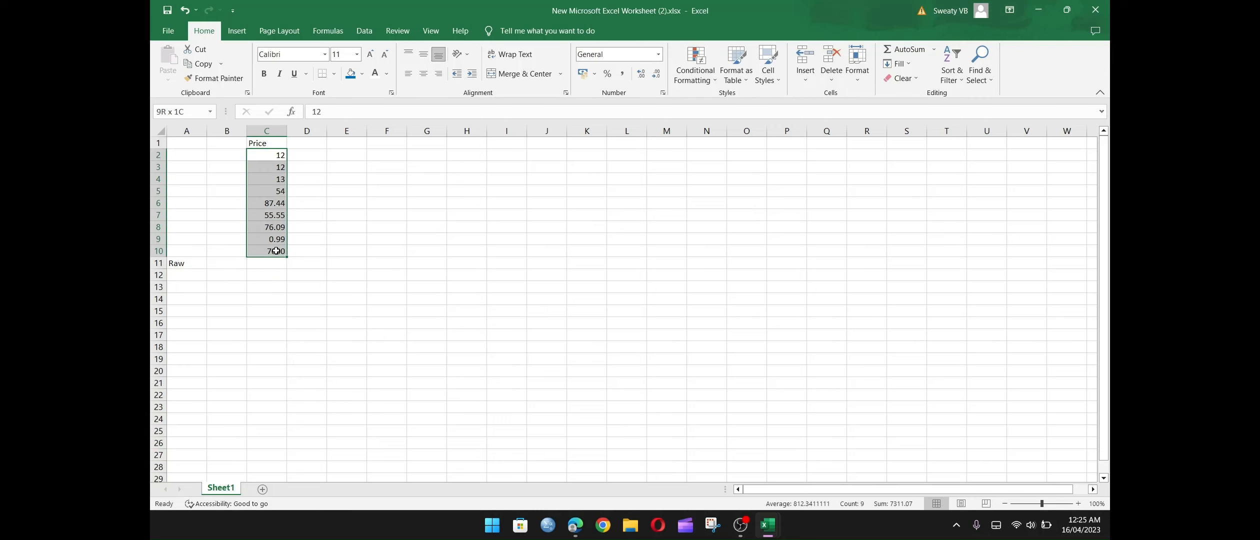
{"action": "left_click", "coordinate": [274, 155]}
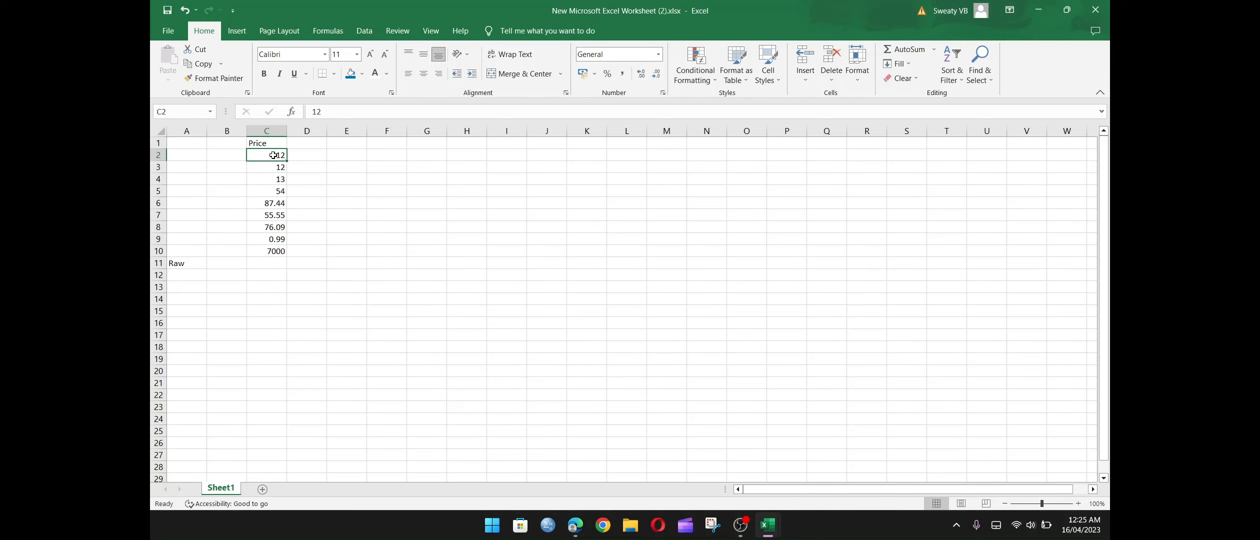
{"action": "left_click", "coordinate": [276, 251]}
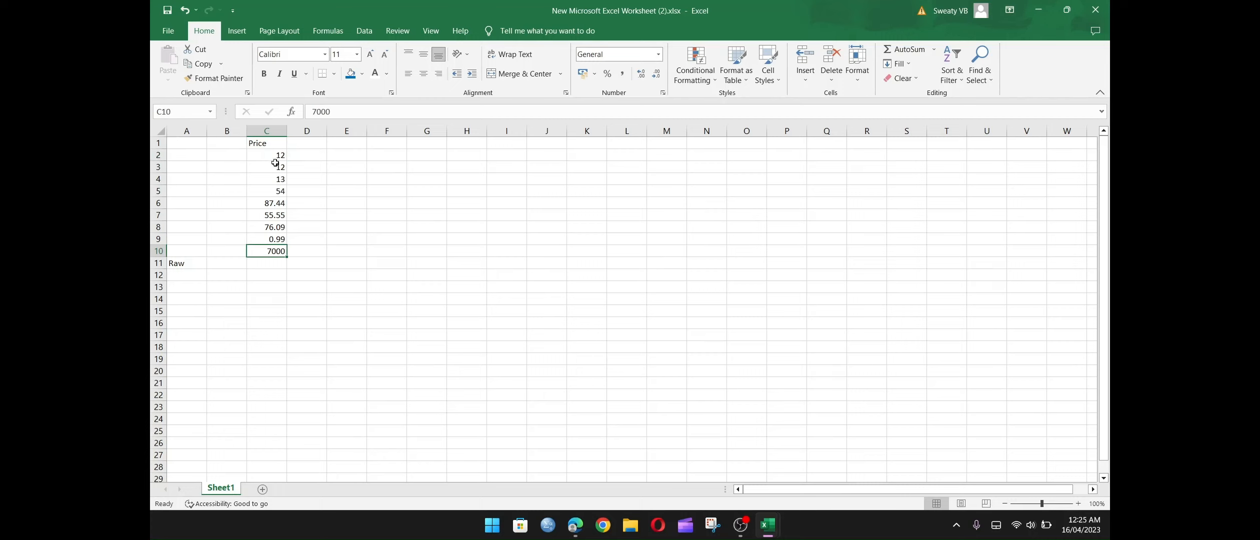
{"action": "left_click_drag", "start_coordinate": [275, 155], "coordinate": [276, 252]}
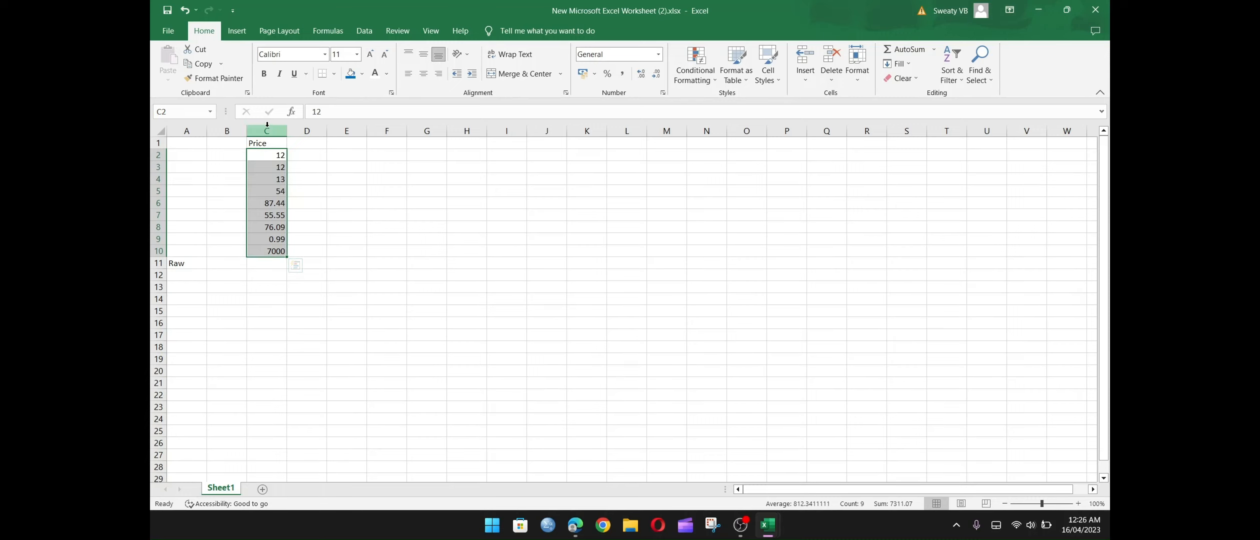
{"action": "left_click", "coordinate": [260, 261]}
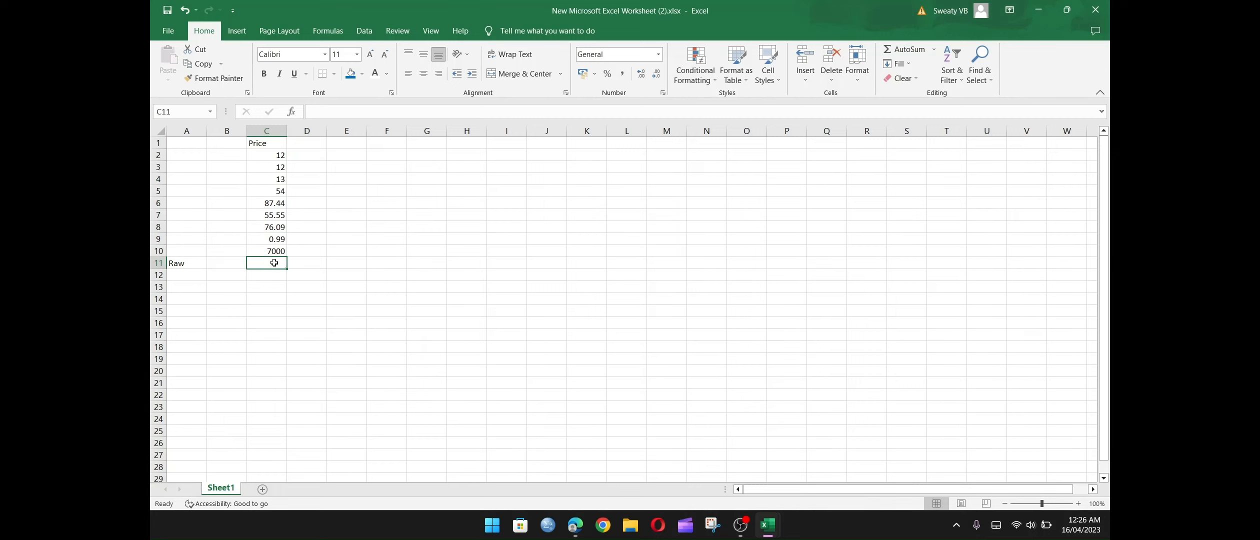
Enter the label "Total" in cell B11 beside the empty cell under the prices.
{"action": "left_click", "coordinate": [217, 265]}
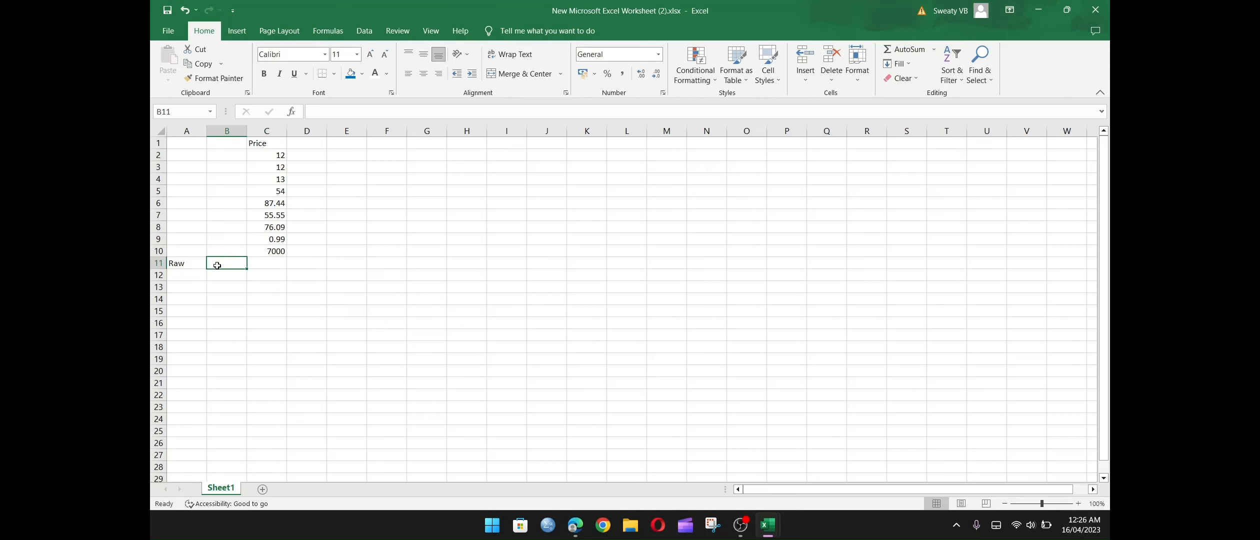
{"action": "type", "text": "Tota"}
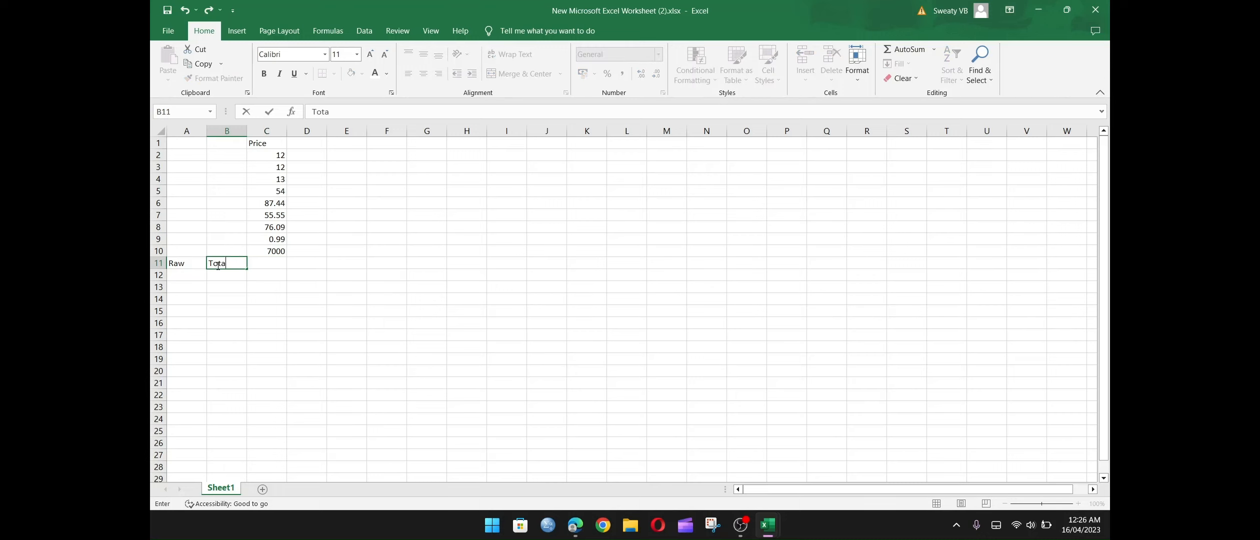
{"action": "type", "text": "l"}
Enter the formula =Sum(C2:C10) in cell C11 to add up all the prices.
{"action": "left_click", "coordinate": [281, 263]}
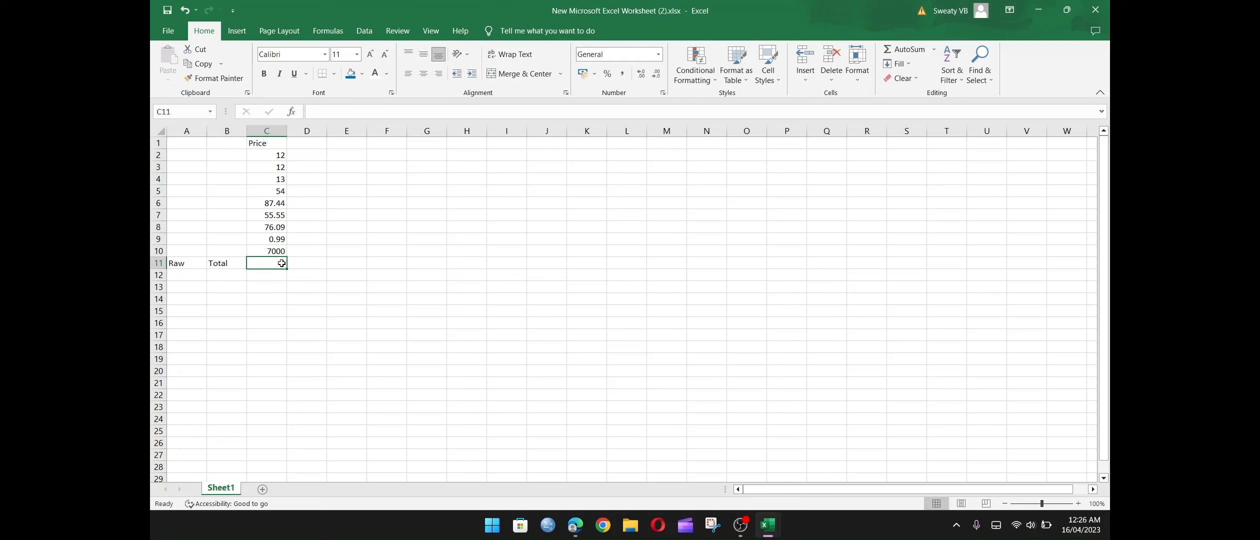
{"action": "type", "text": "="}
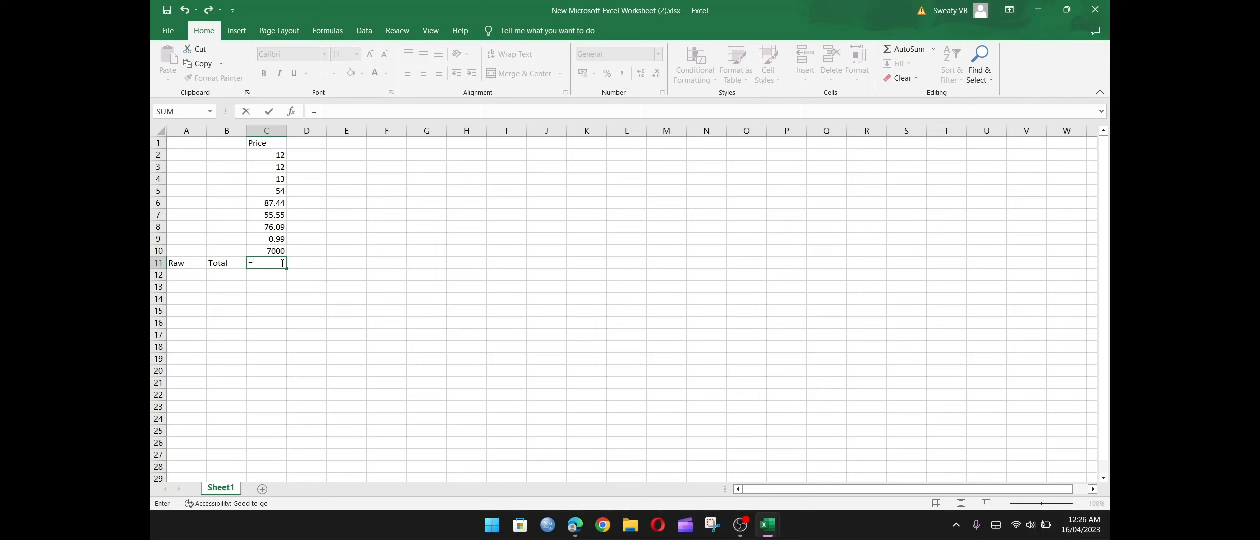
{"action": "key", "text": "BackSpace"}
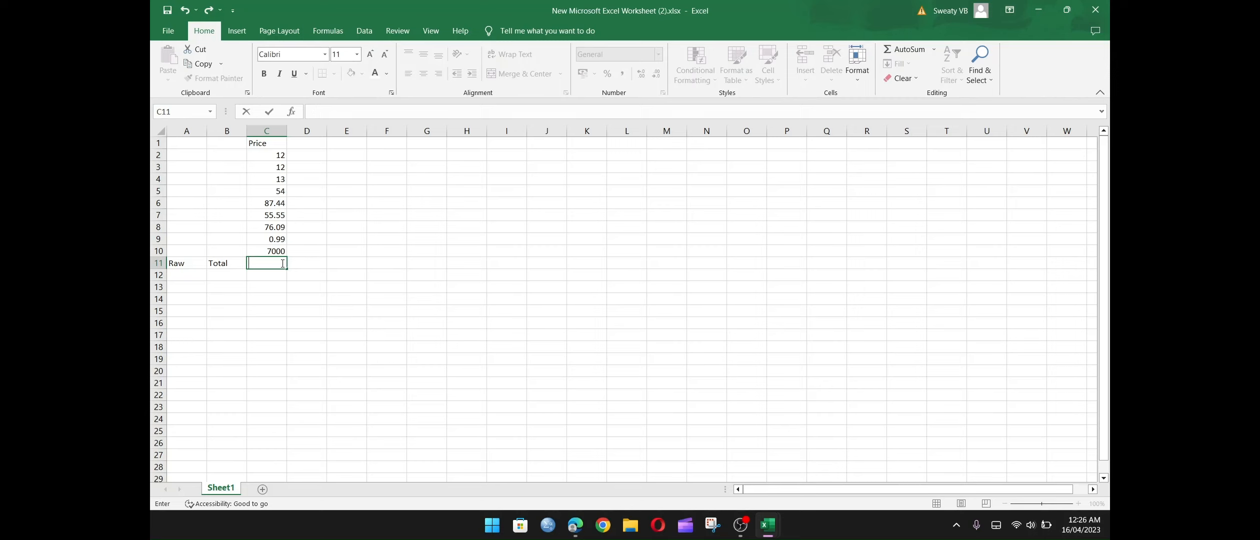
{"action": "type", "text": "="}
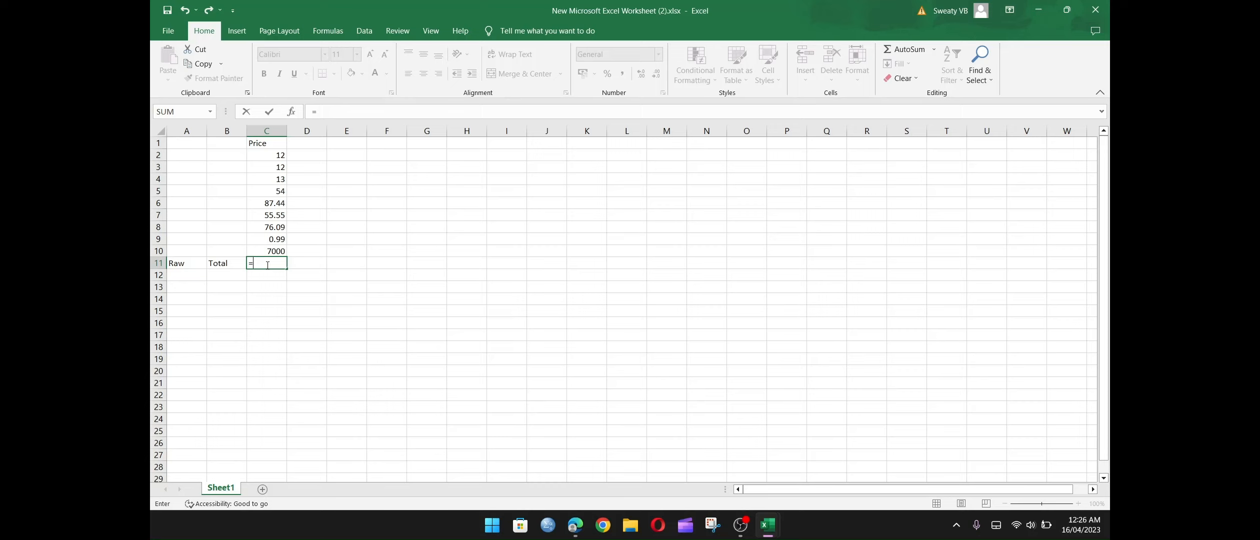
{"action": "type", "text": "Su"}
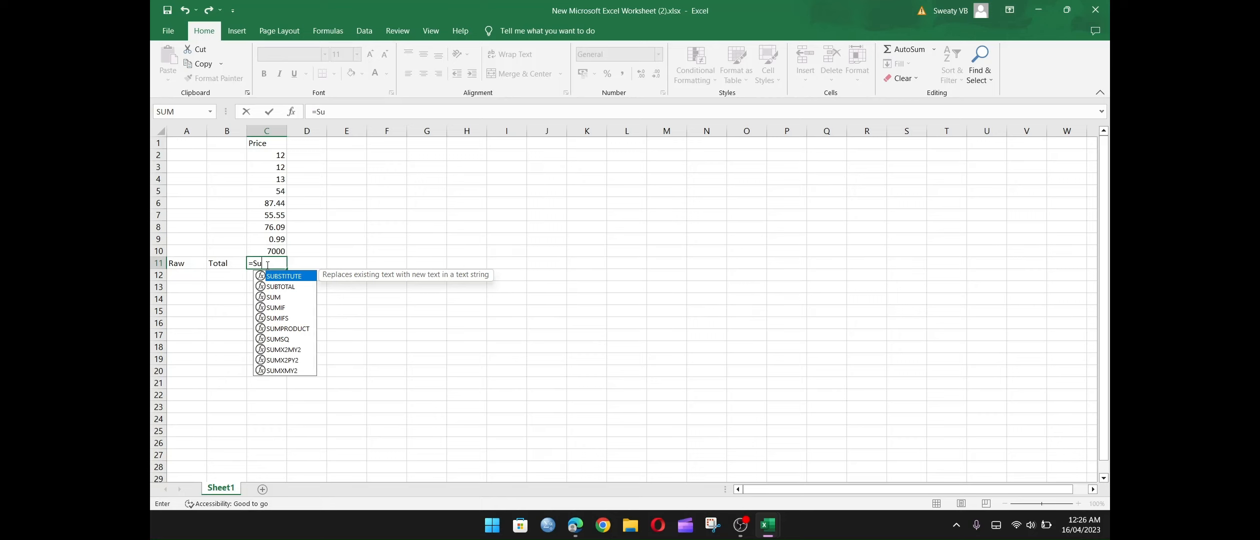
{"action": "type", "text": "m("}
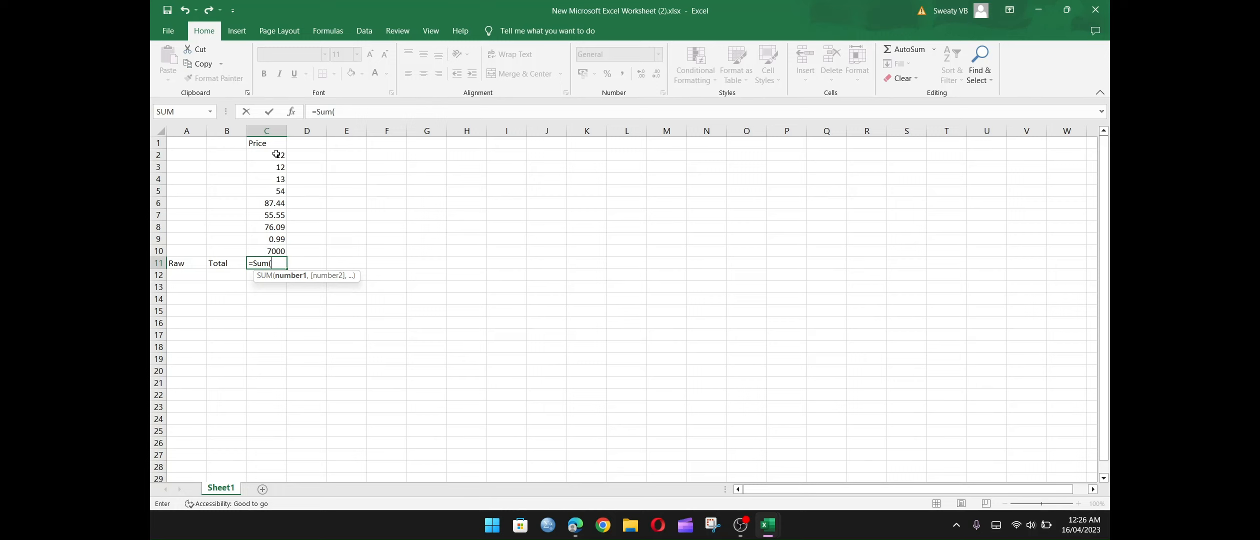
{"action": "left_click_drag", "start_coordinate": [276, 155], "coordinate": [278, 252]}
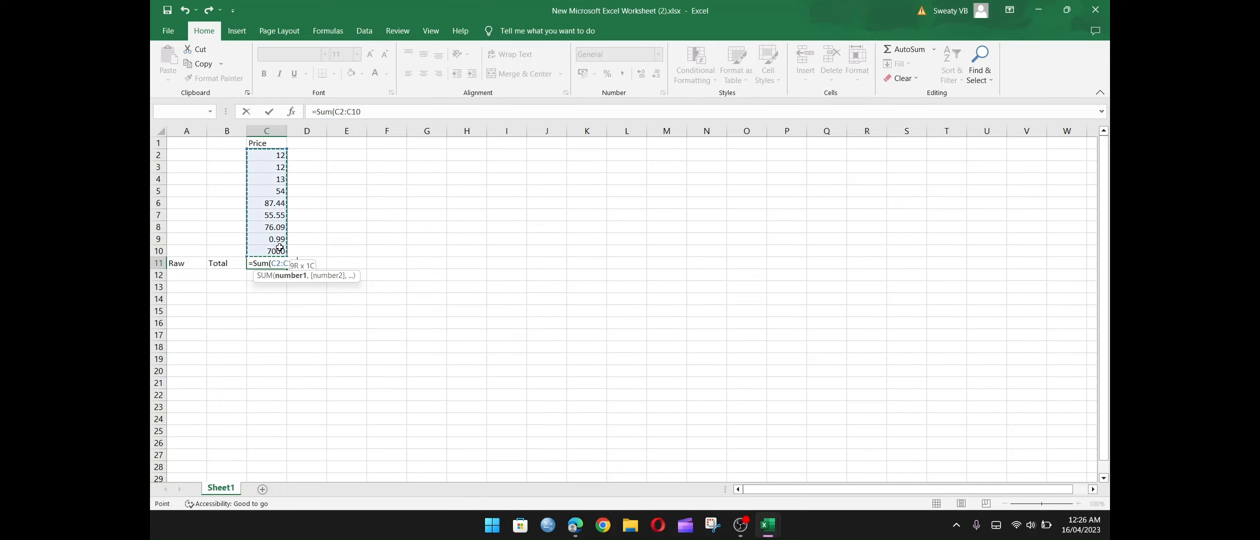
{"action": "left_click", "coordinate": [385, 118]}
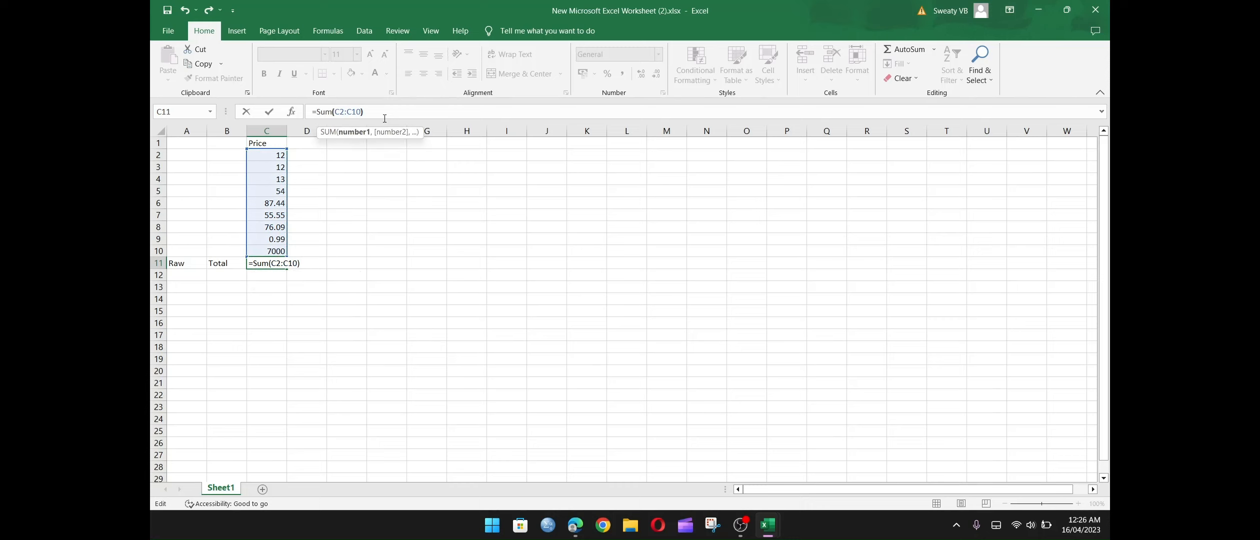
{"action": "type", "text": ")"}
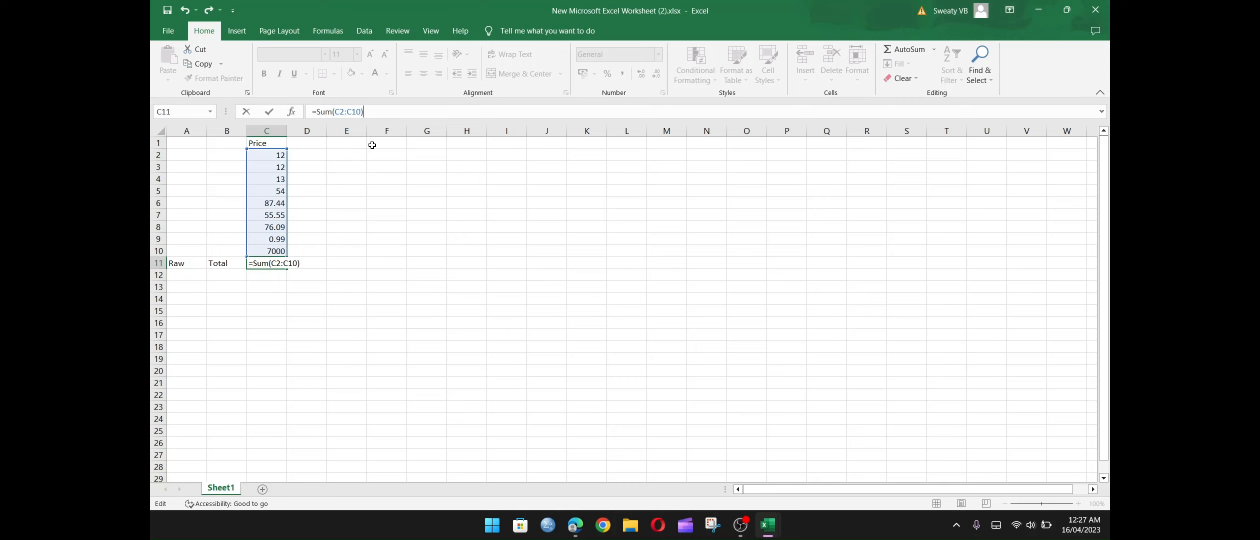
{"action": "key", "text": "Return"}
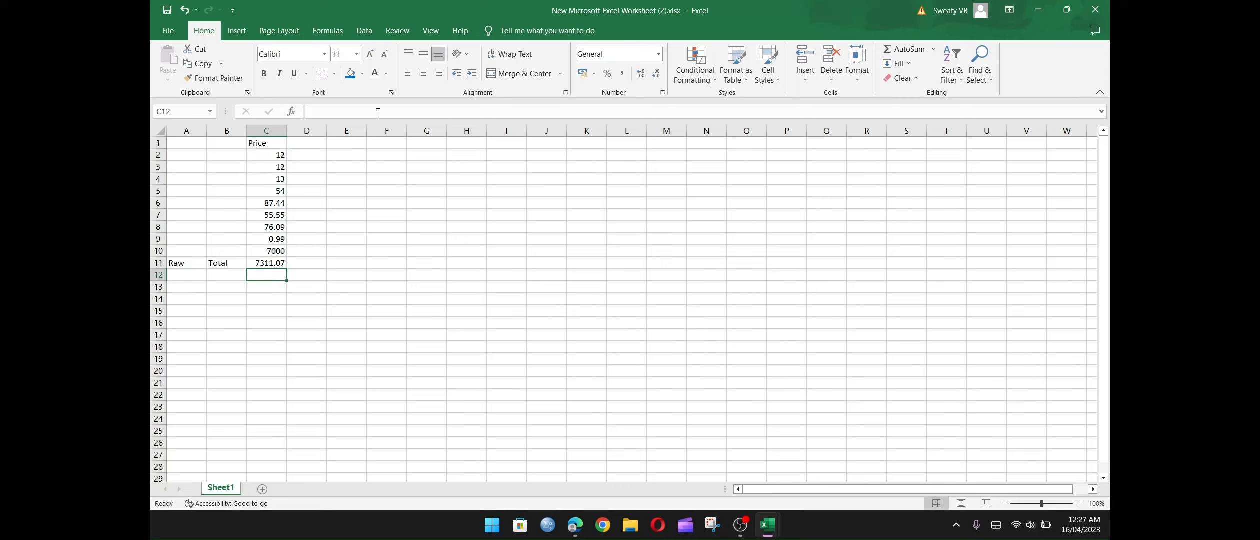
Apply a blue fill and white font to the total in C11 and the "Price" heading in C1.
{"action": "left_click", "coordinate": [266, 262]}
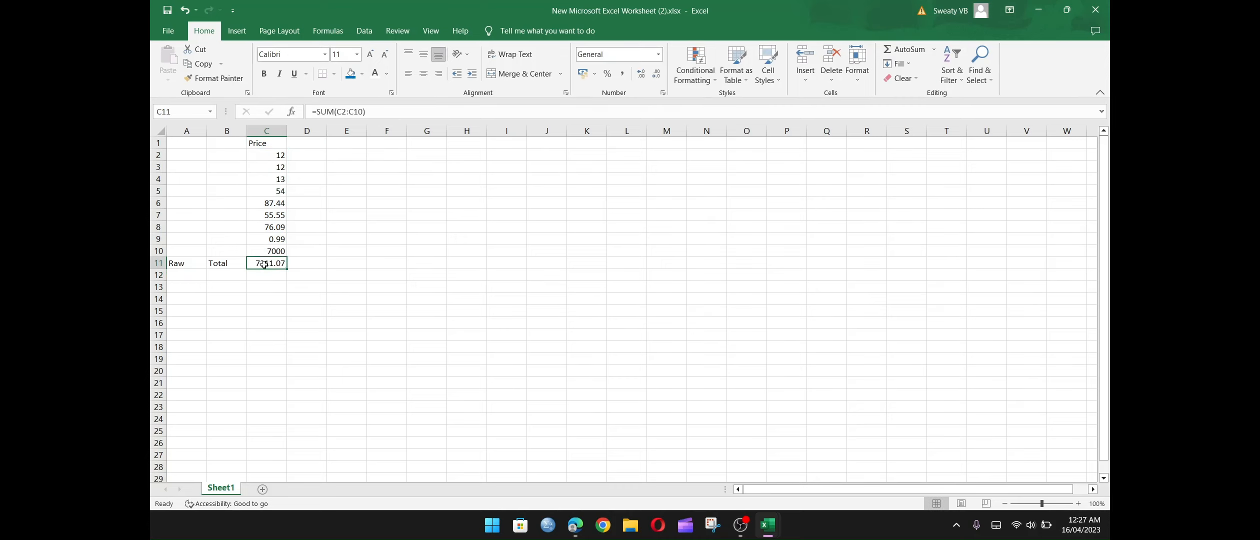
{"action": "left_click", "coordinate": [357, 79]}
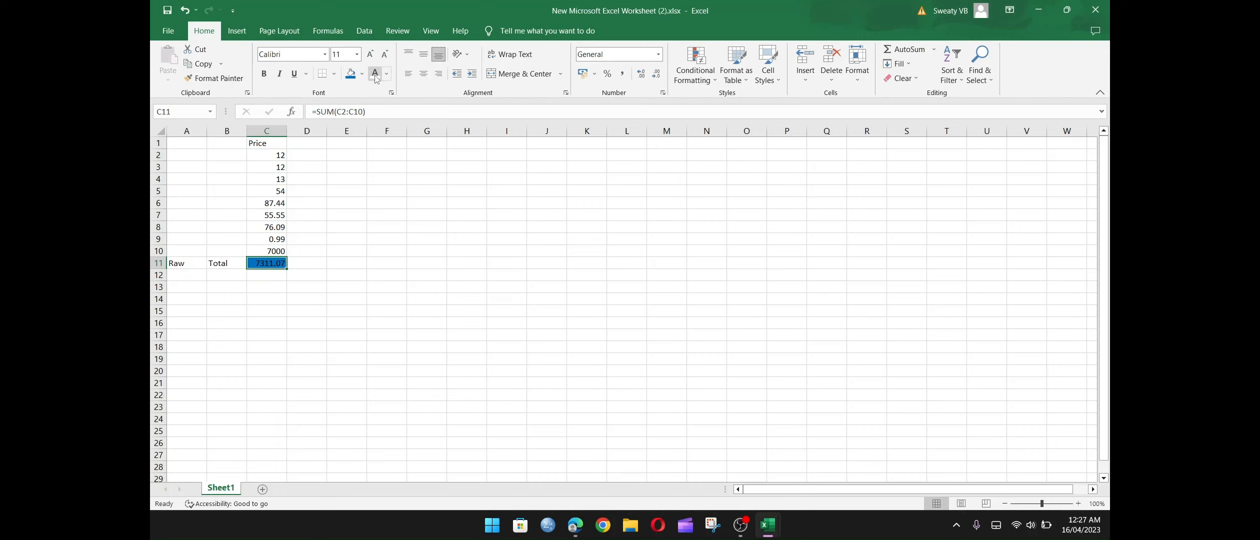
{"action": "left_click", "coordinate": [376, 78]}
{"action": "left_click", "coordinate": [269, 143]}
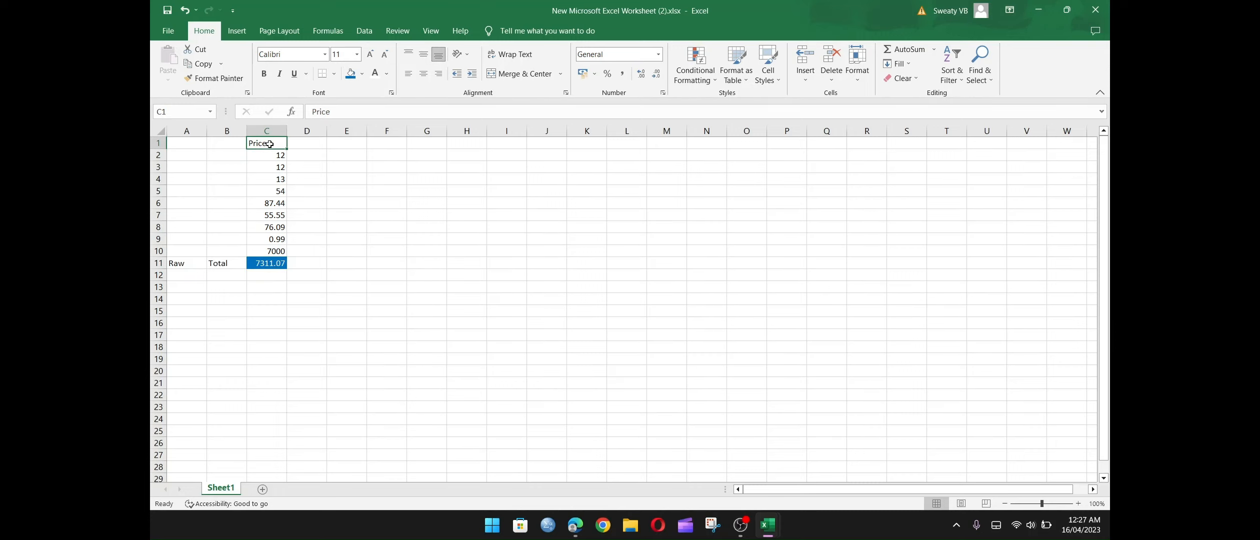
{"action": "left_click", "coordinate": [376, 75]}
{"action": "left_click", "coordinate": [353, 75]}
{"action": "left_click", "coordinate": [371, 224]}
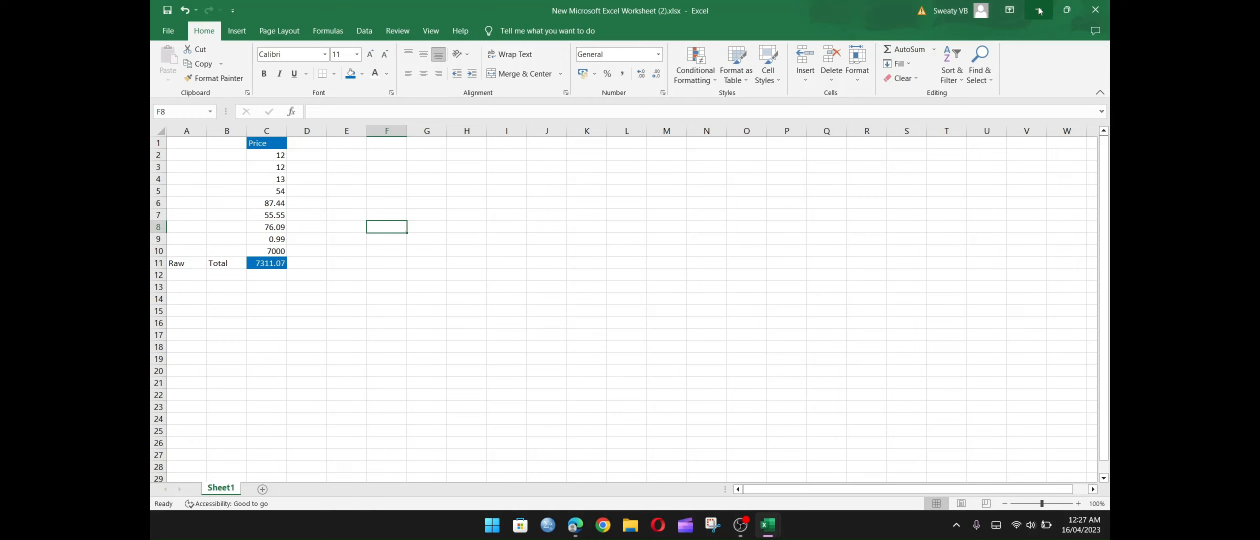
Save the workbook to the Desktop as an Excel Workbook named "add".
{"action": "left_click", "coordinate": [168, 32]}
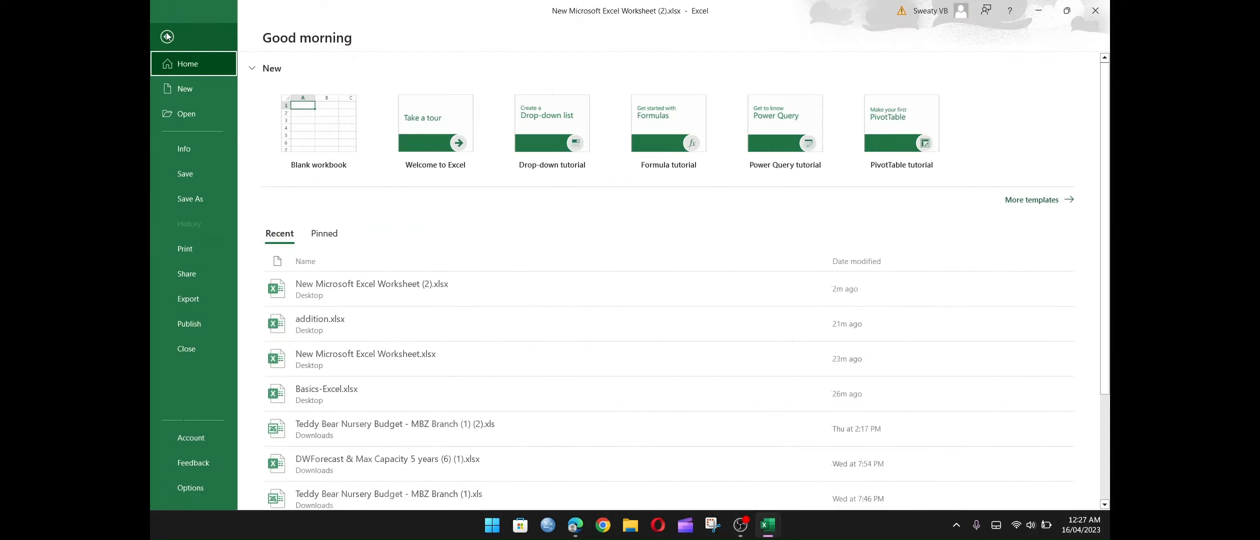
{"action": "left_click", "coordinate": [195, 205]}
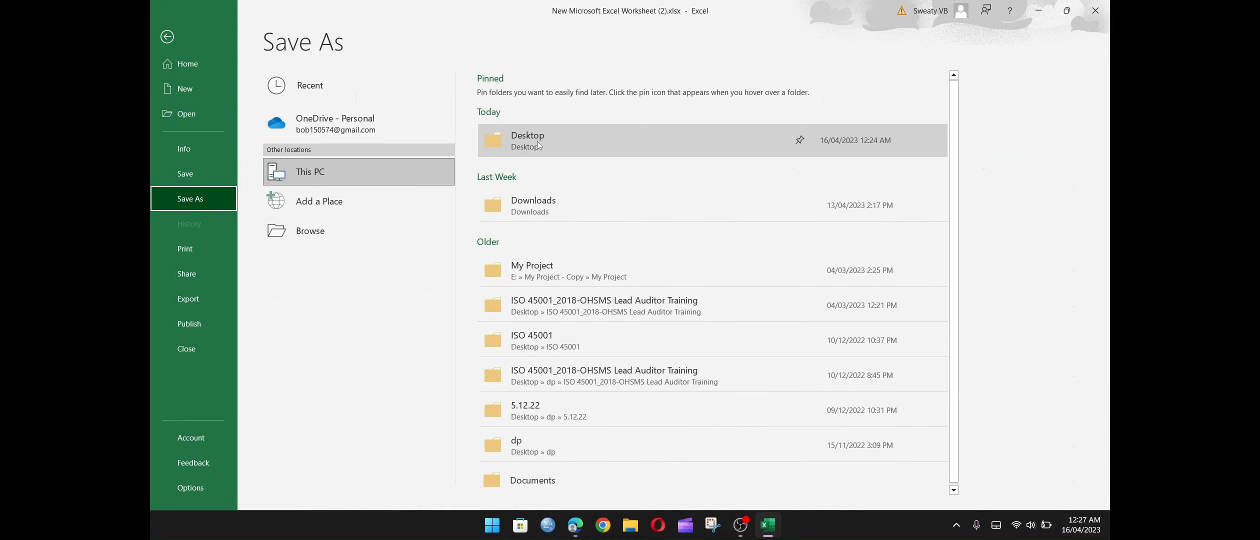
{"action": "left_click", "coordinate": [538, 141]}
{"action": "type", "text": "a"}
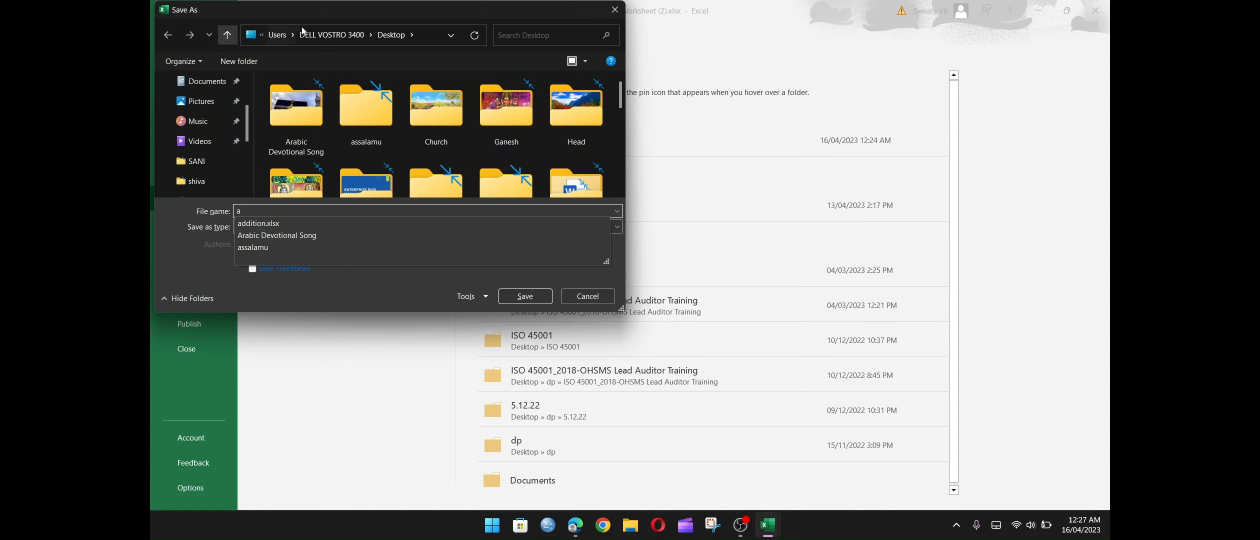
{"action": "scroll", "coordinate": [250, 91], "scroll_direction": "up", "scroll_amount": 1}
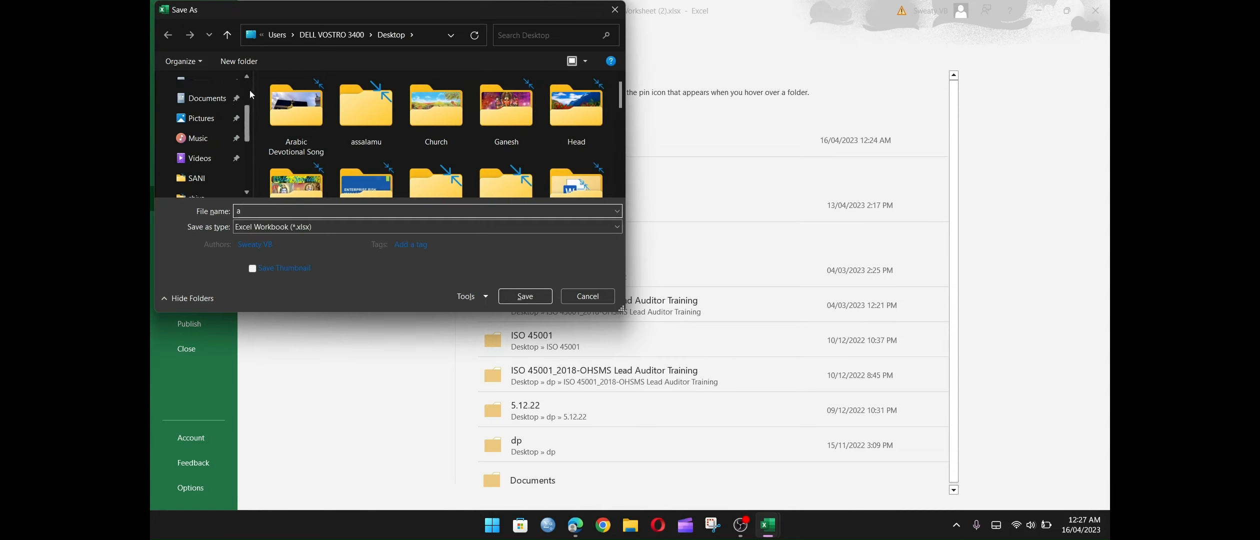
{"action": "scroll", "coordinate": [253, 95], "scroll_direction": "up", "scroll_amount": 3}
{"action": "left_click", "coordinate": [205, 121]}
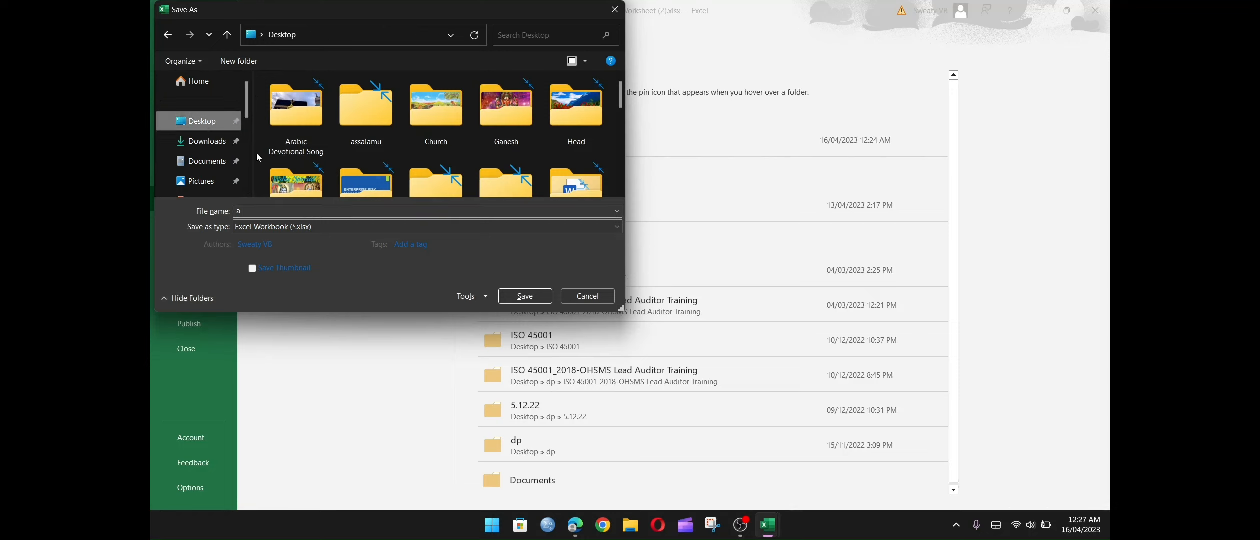
{"action": "left_click", "coordinate": [297, 213]}
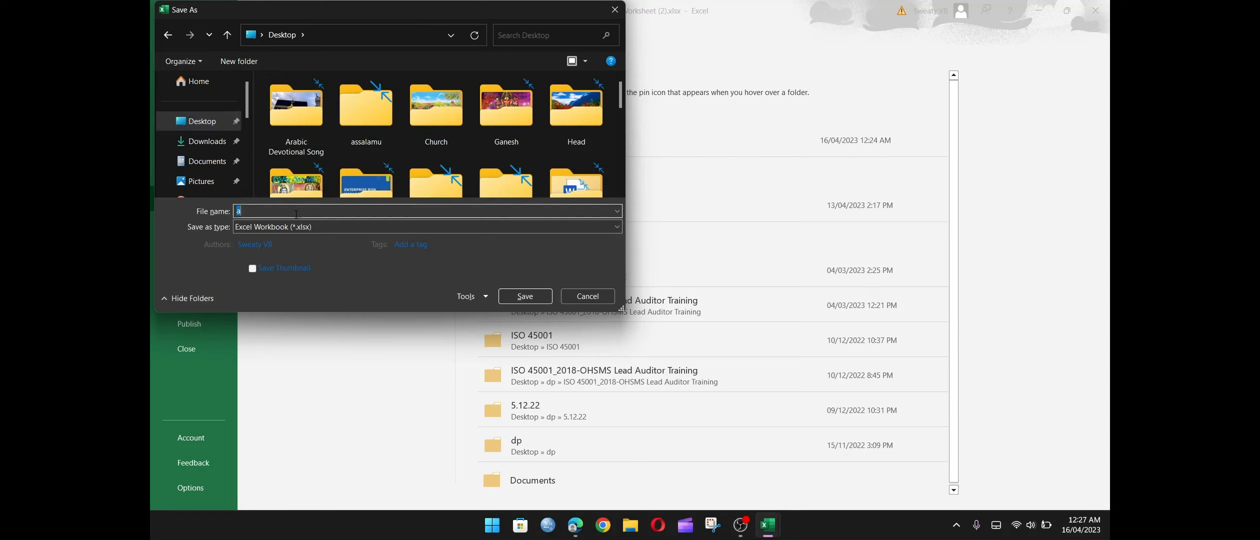
{"action": "type", "text": "add"}
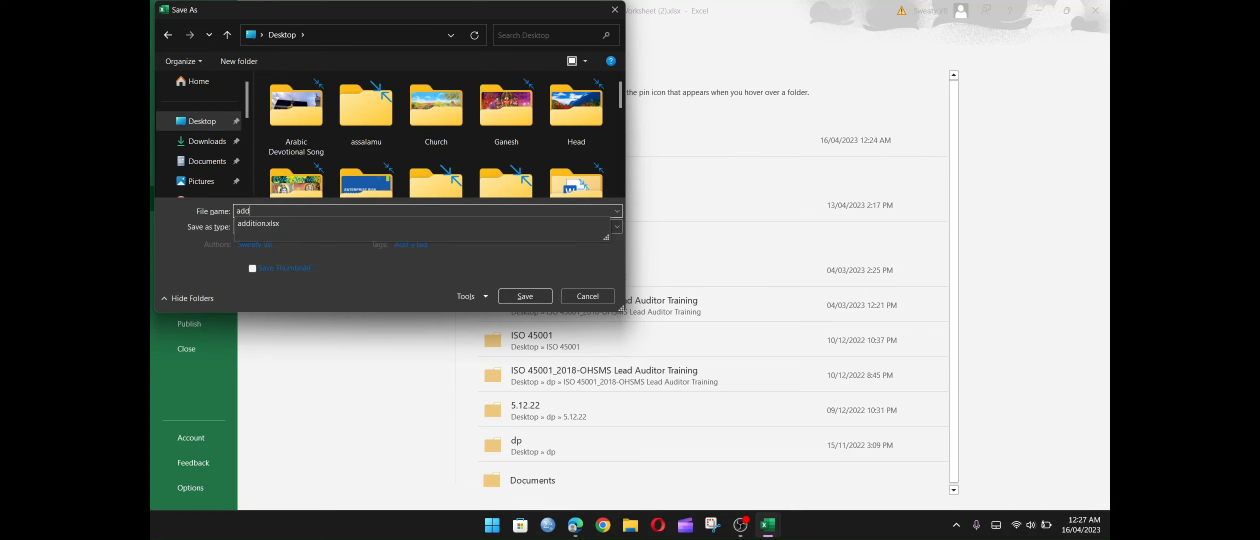
{"action": "key", "text": "Return"}
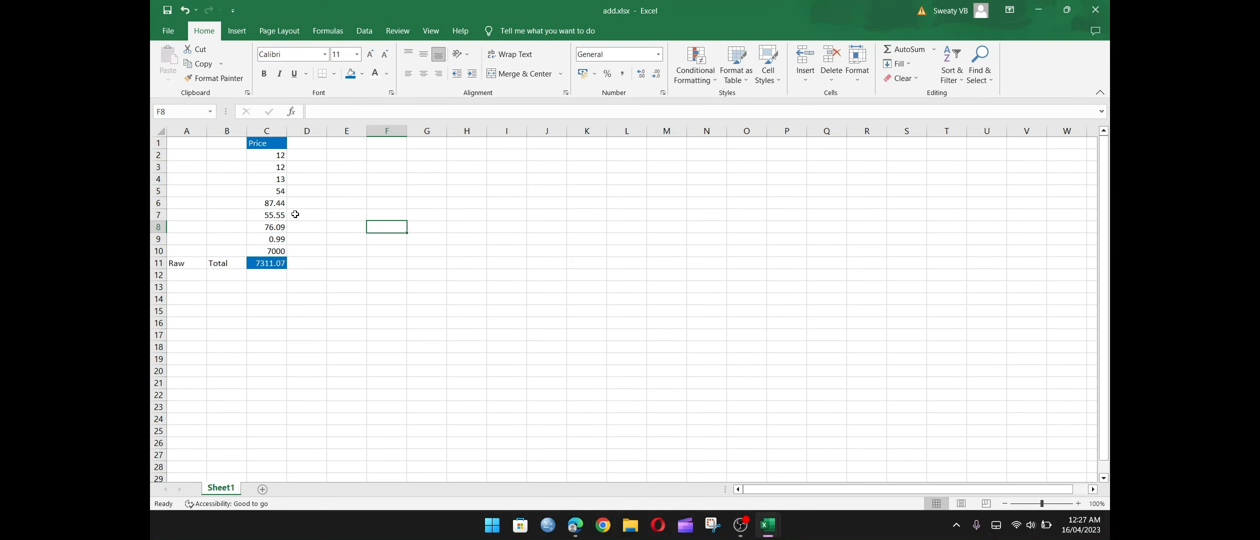
Switch to the Basics-Excel.xlsx workbook and select the ADDITION title on Sheet2.
{"action": "left_click", "coordinate": [1034, 9]}
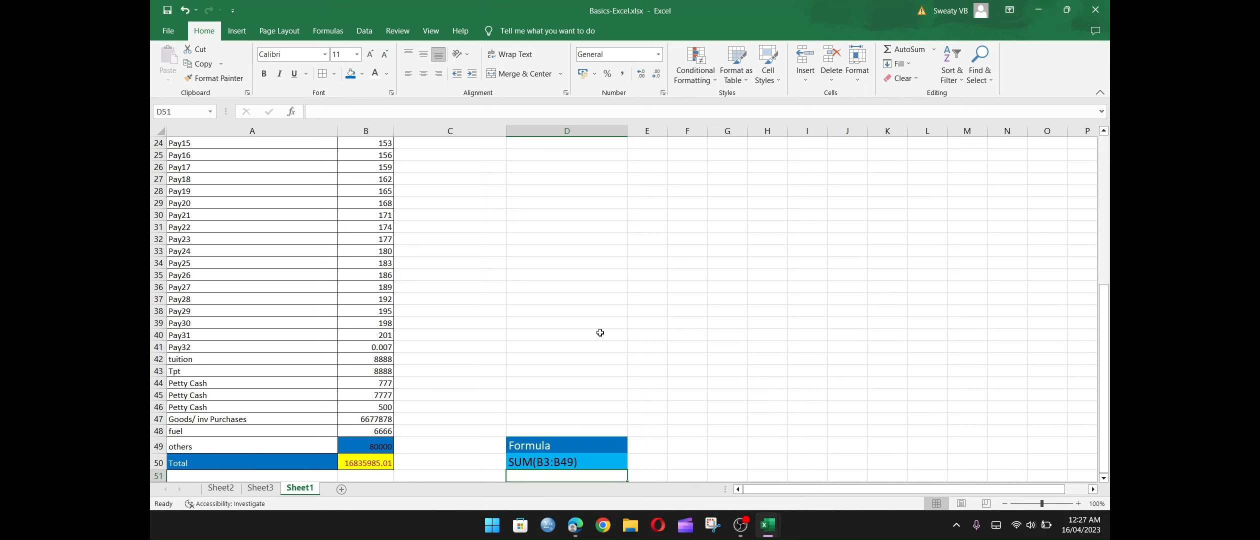
{"action": "left_click", "coordinate": [219, 487]}
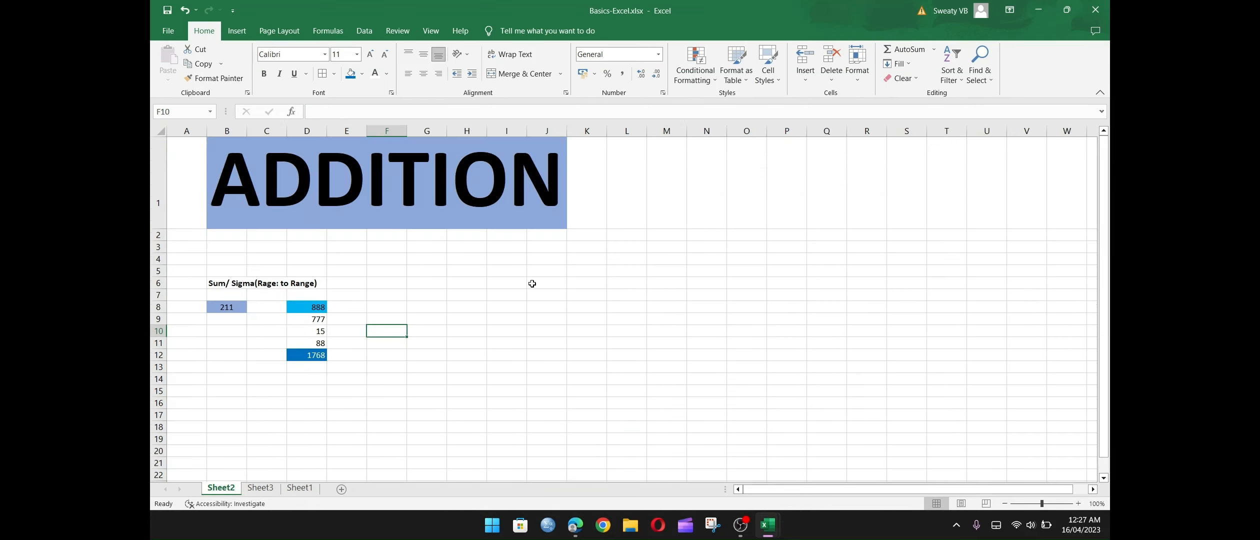
{"action": "left_click", "coordinate": [364, 208]}
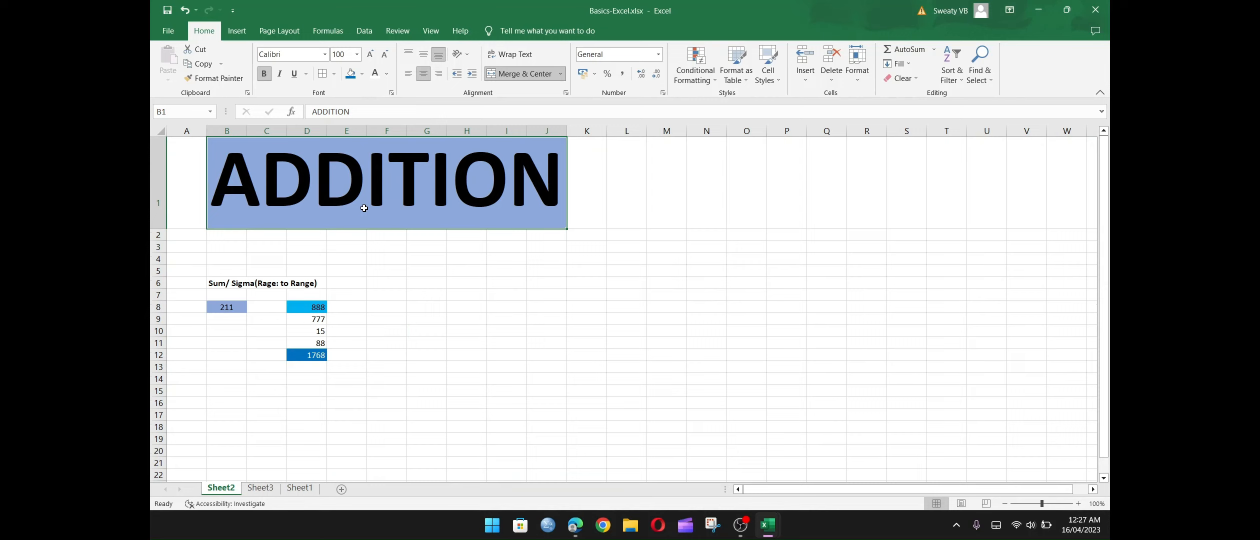
Insert "from" after the opening bracket of the note in B6 so it reads "Sum/ Sigma(from Rage: to Range)".
{"action": "left_click", "coordinate": [226, 288]}
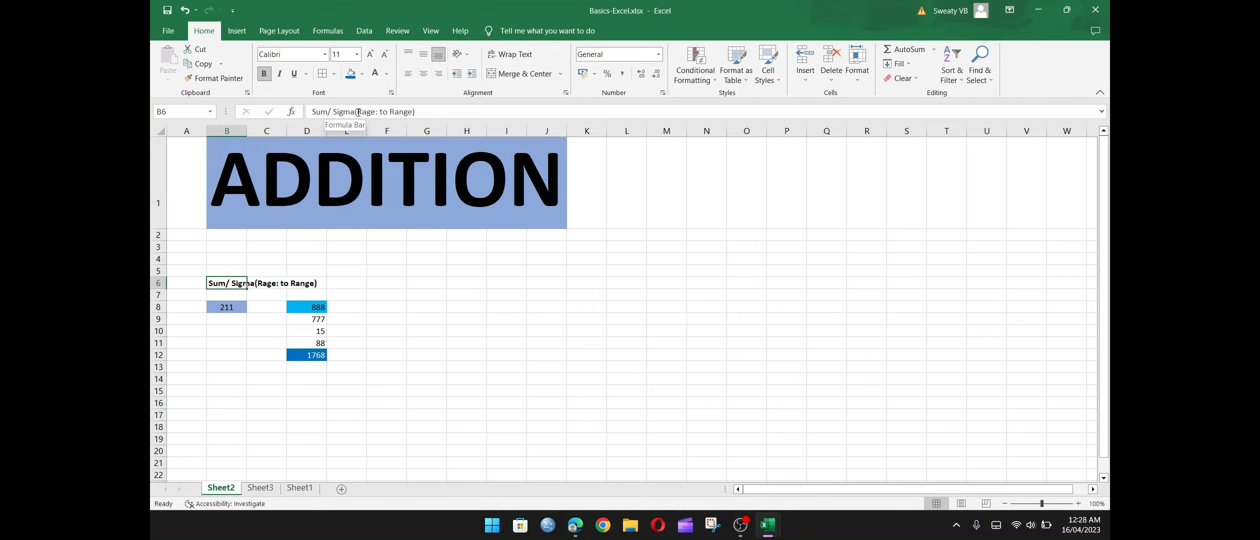
{"action": "left_click", "coordinate": [435, 114]}
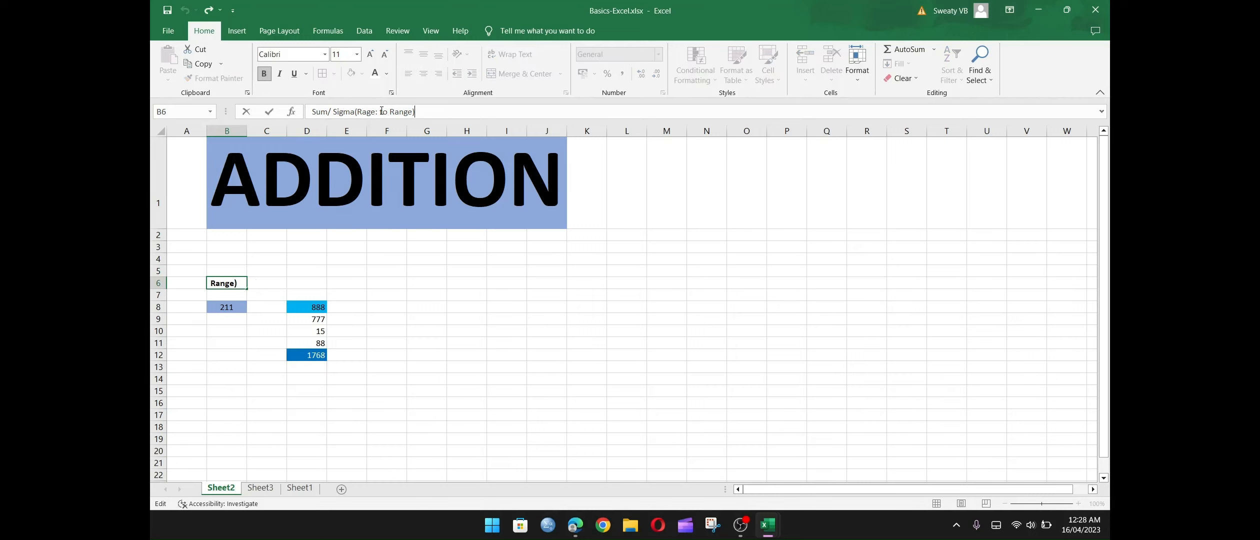
{"action": "left_click", "coordinate": [359, 113]}
{"action": "type", "text": "from"}
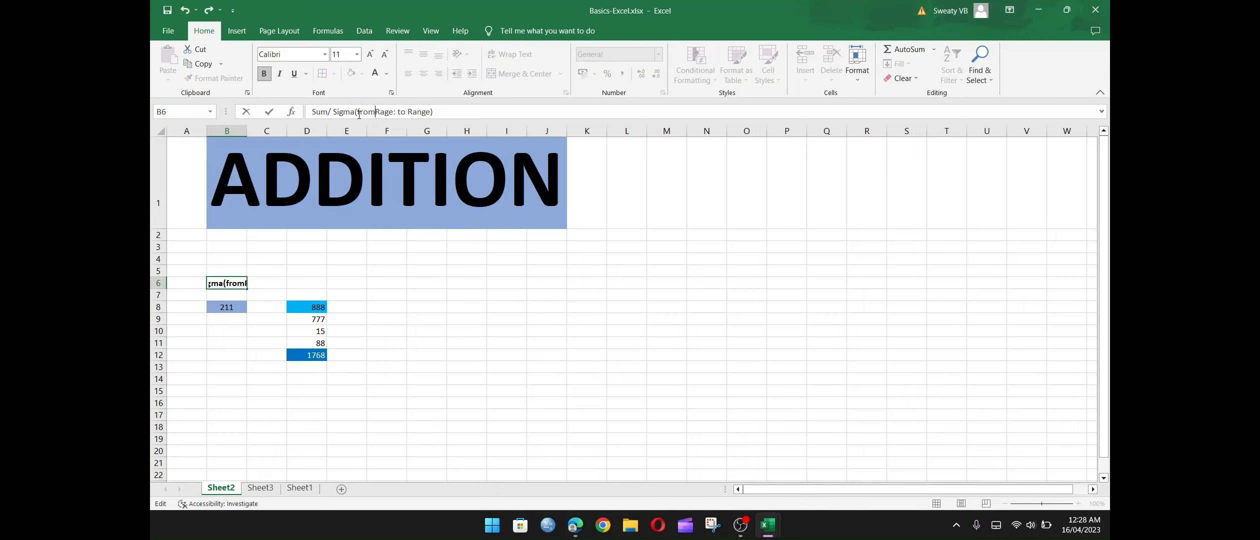
{"action": "key", "text": "Return"}
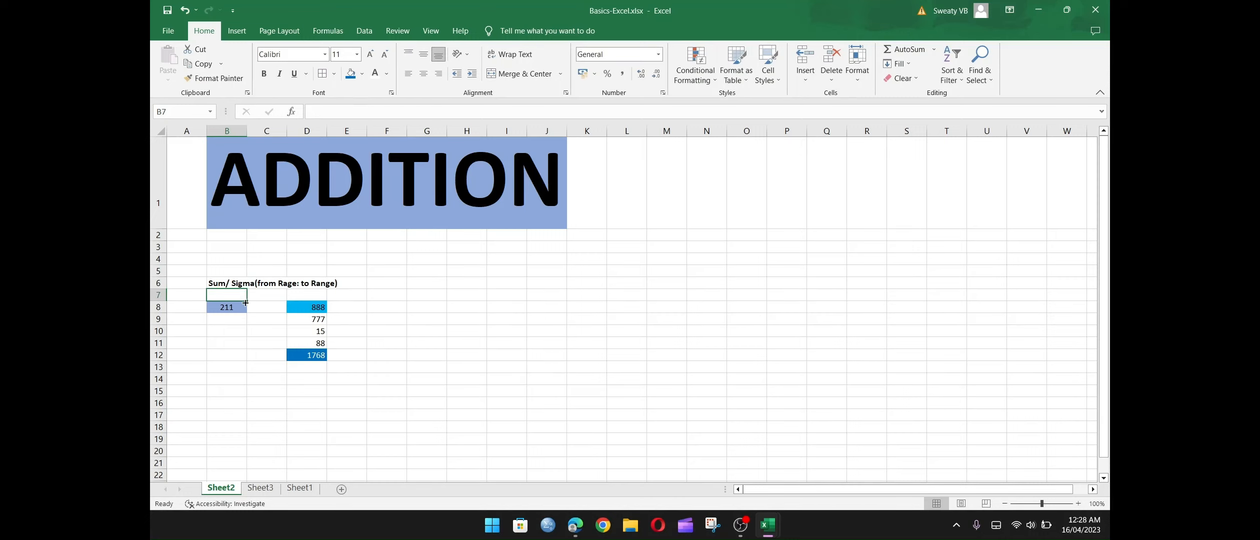
Examine the SUM example in B8, the addends in D8 to D11 with their cell references, and the total in D12.
{"action": "left_click", "coordinate": [218, 311]}
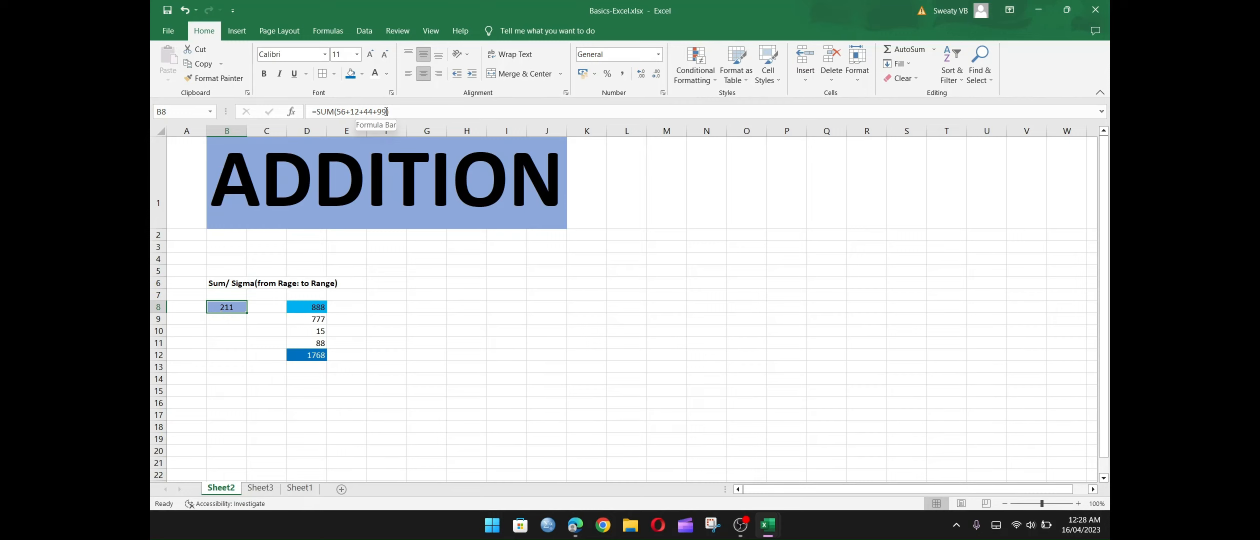
{"action": "left_click", "coordinate": [312, 306]}
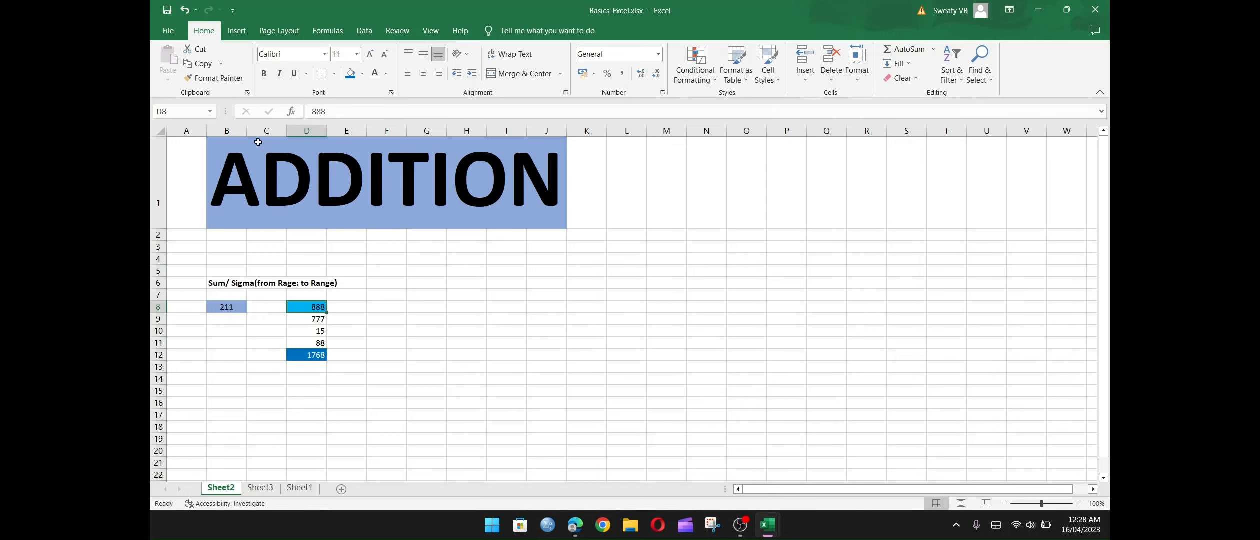
{"action": "left_click", "coordinate": [185, 115]}
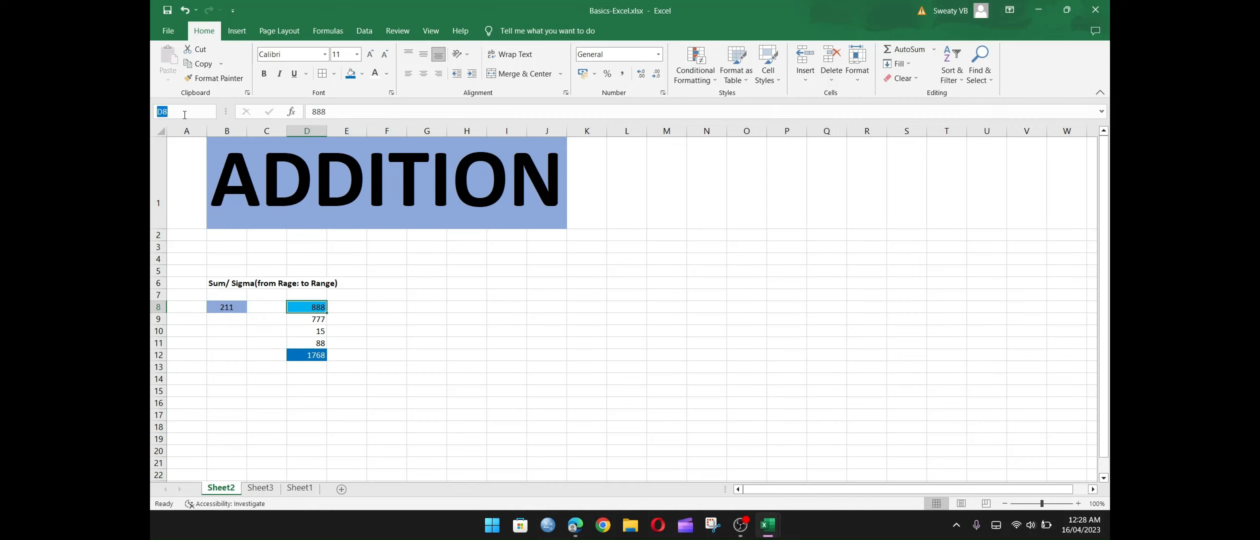
{"action": "left_click", "coordinate": [312, 309]}
{"action": "key", "text": "Return"}
{"action": "left_click", "coordinate": [179, 111]}
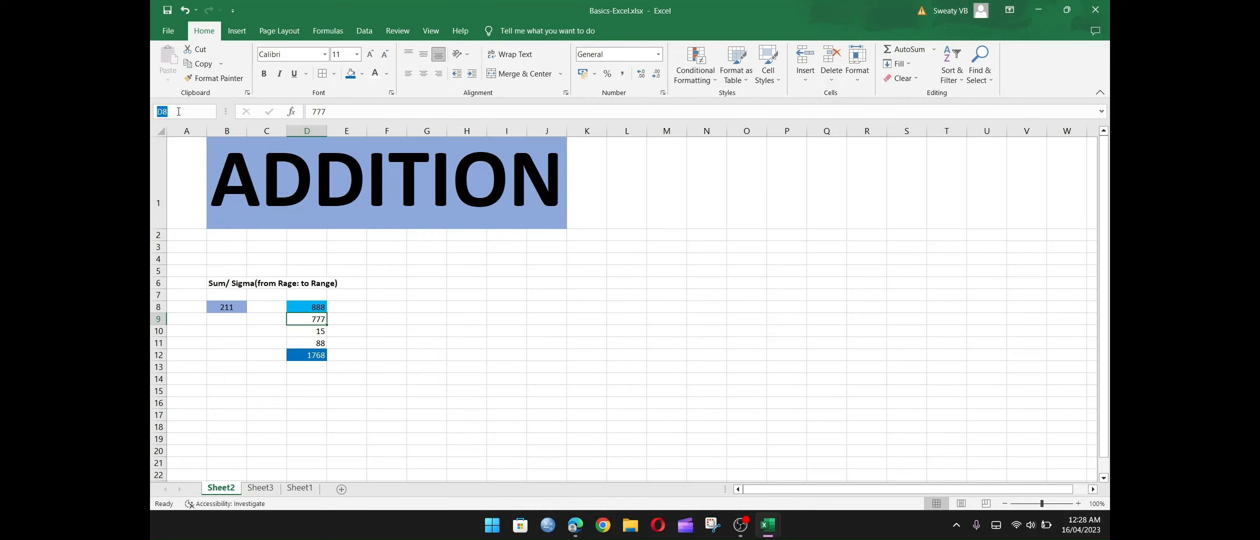
{"action": "left_click", "coordinate": [306, 325]}
{"action": "left_click", "coordinate": [306, 331]}
{"action": "left_click", "coordinate": [307, 343]}
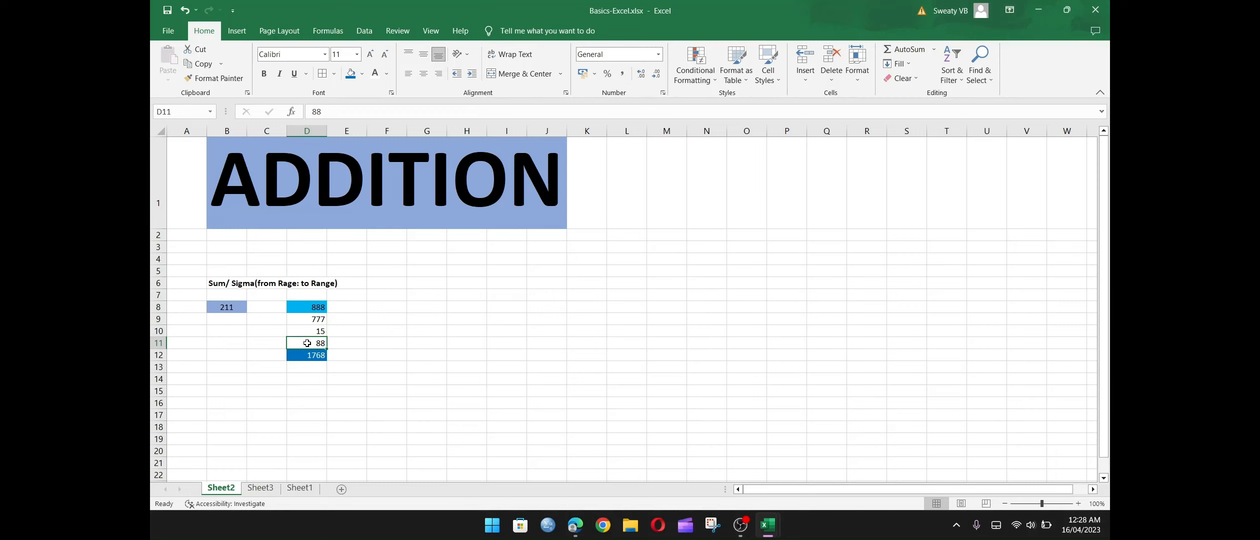
{"action": "left_click", "coordinate": [308, 355]}
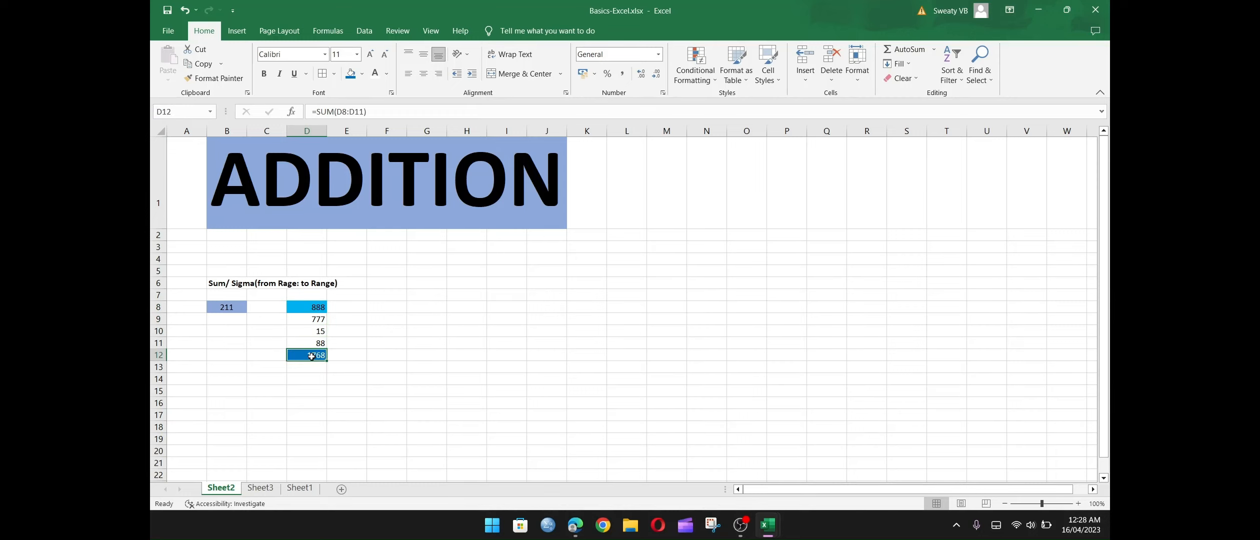
Label the column D sum by entering "total" in cell C12.
{"action": "left_click", "coordinate": [265, 365]}
{"action": "left_click", "coordinate": [266, 356]}
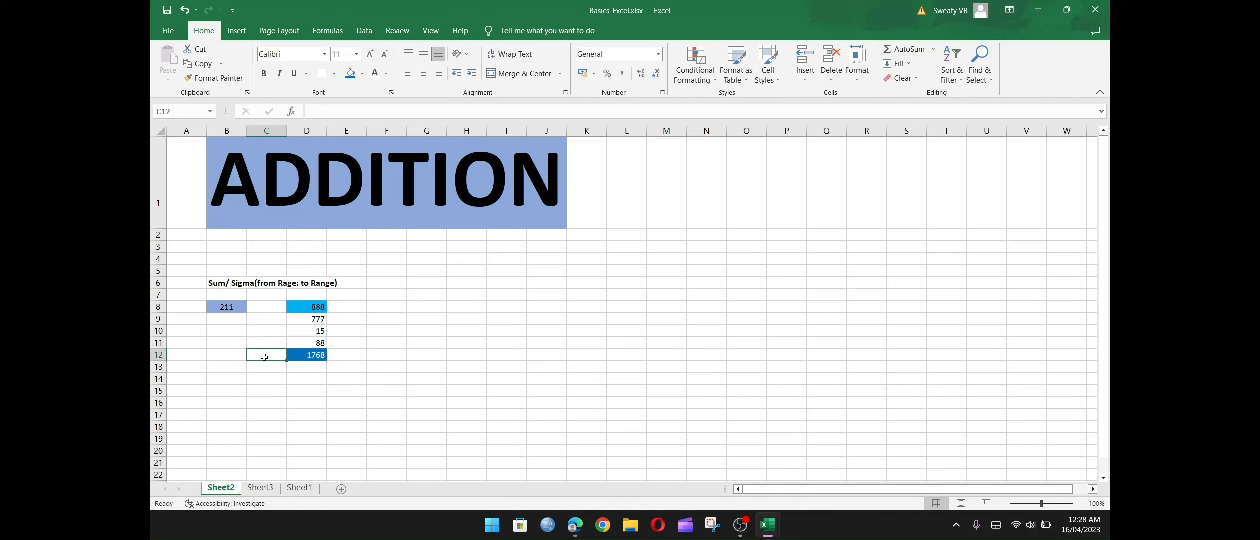
{"action": "type", "text": "total"}
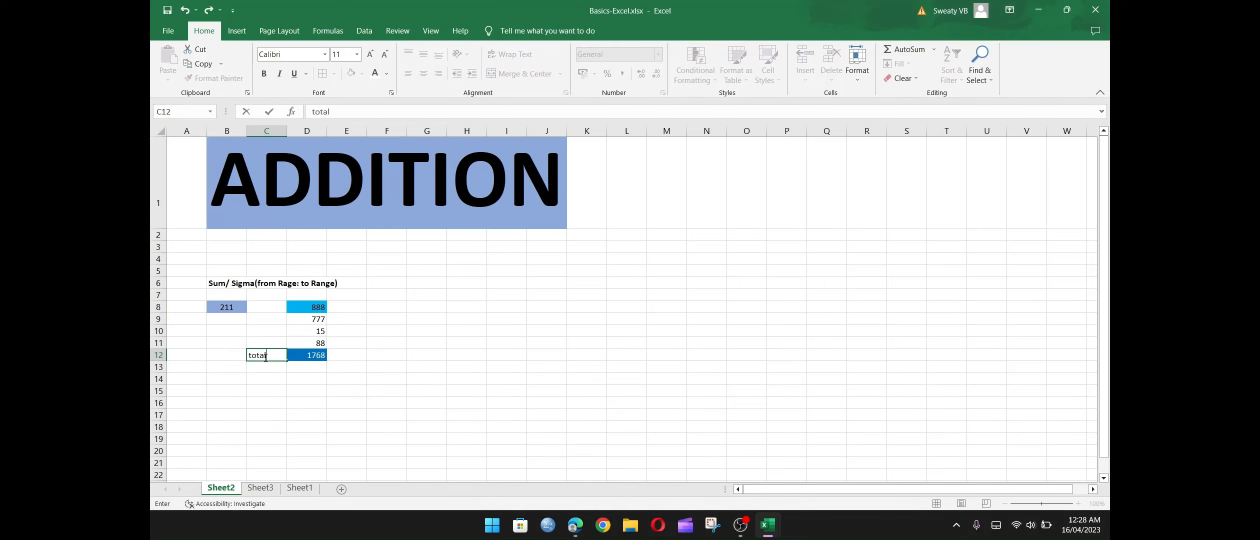
{"action": "key", "text": "Return"}
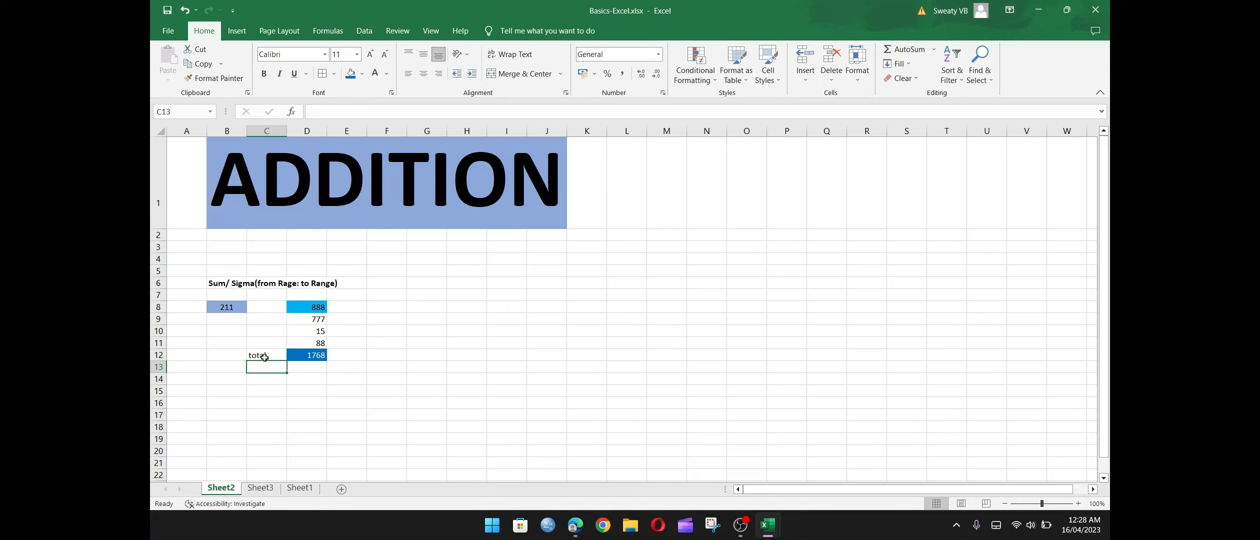
Inspect the formula of the total in D12 and the range it references.
{"action": "left_click", "coordinate": [308, 355]}
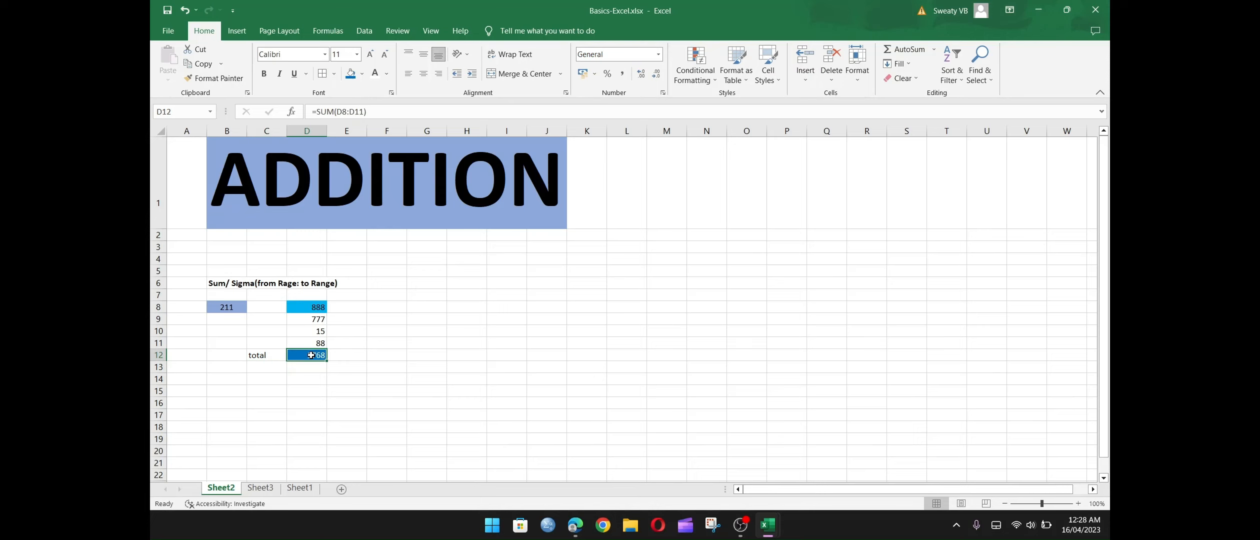
{"action": "left_click", "coordinate": [375, 111]}
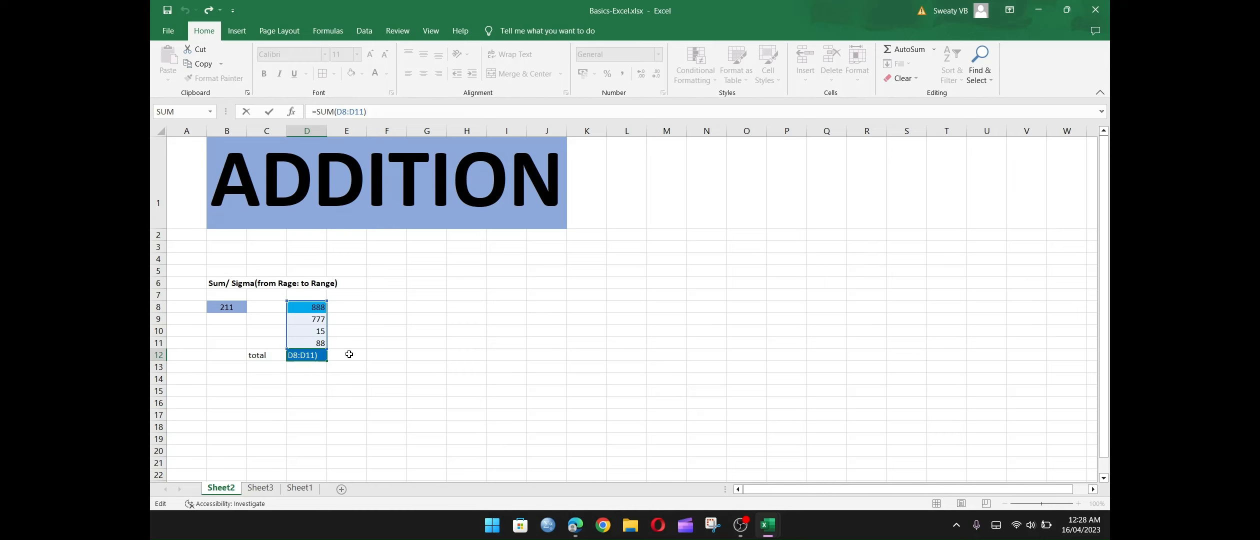
{"action": "key", "text": "Return"}
{"action": "left_click", "coordinate": [309, 353]}
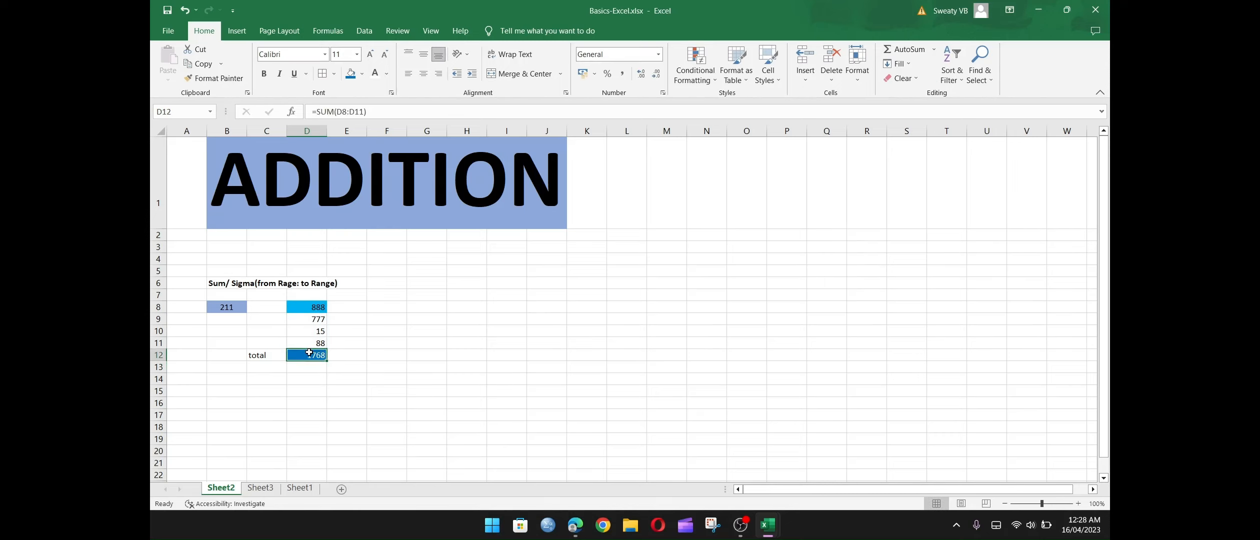
{"action": "left_click", "coordinate": [184, 116]}
Switch to Sheet3 and review the "Amount in INR" heading, the first amounts below it and the empty cell A3.
{"action": "left_click", "coordinate": [261, 494]}
{"action": "left_click", "coordinate": [315, 154]}
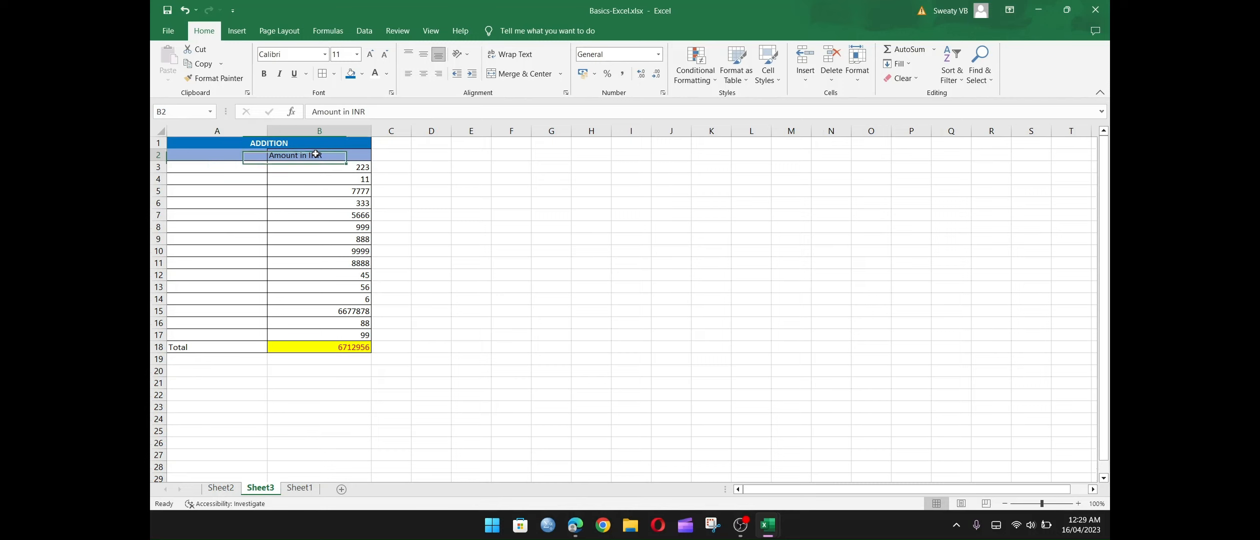
{"action": "left_click", "coordinate": [350, 165]}
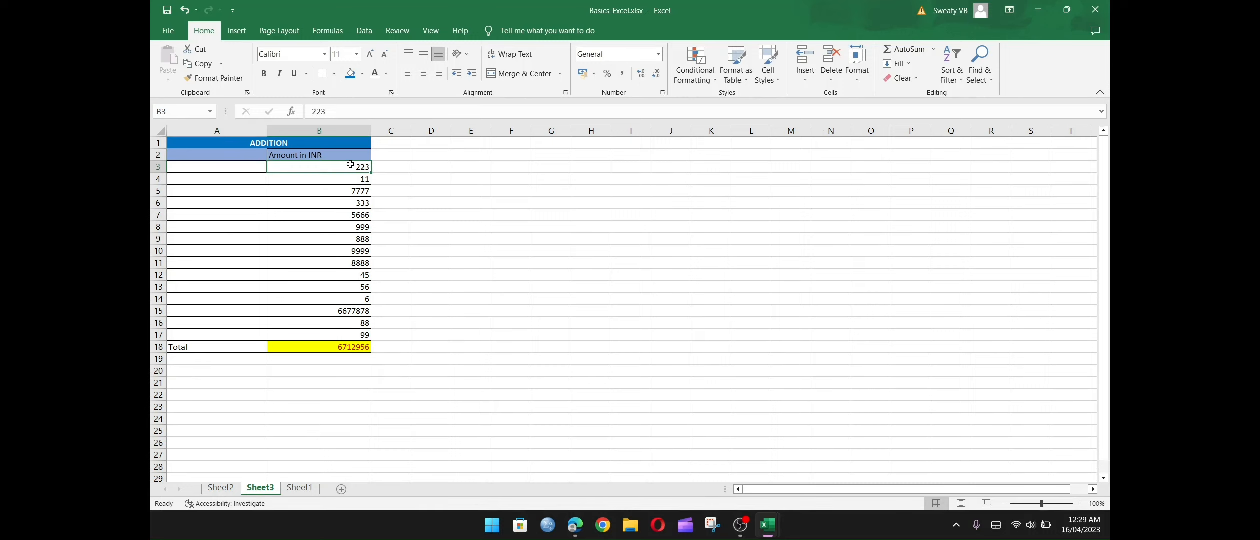
{"action": "left_click", "coordinate": [328, 183]}
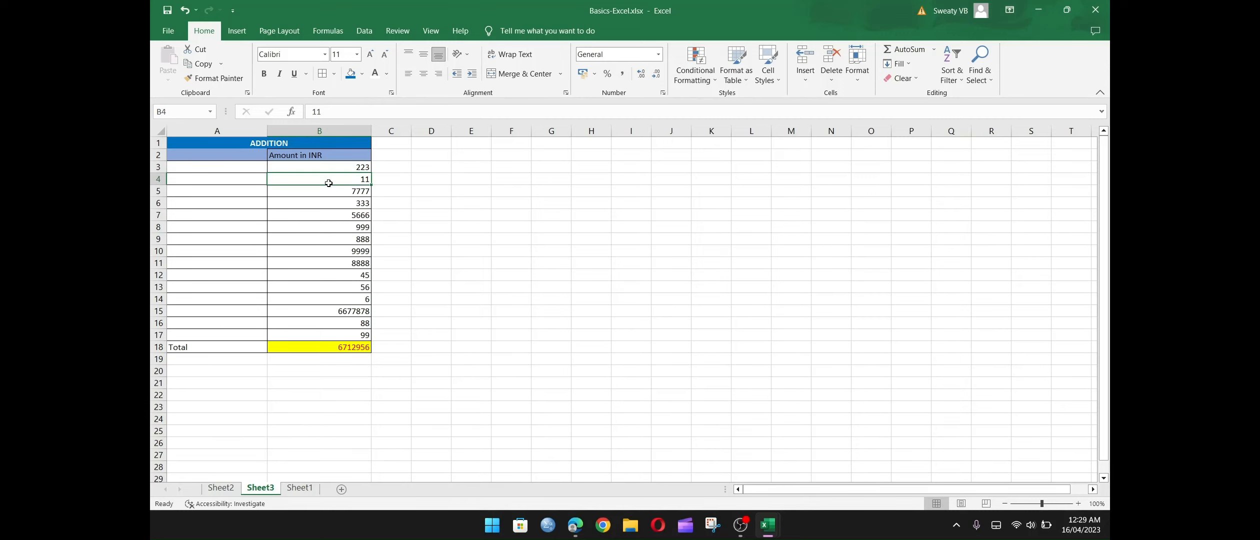
{"action": "left_click", "coordinate": [326, 168]}
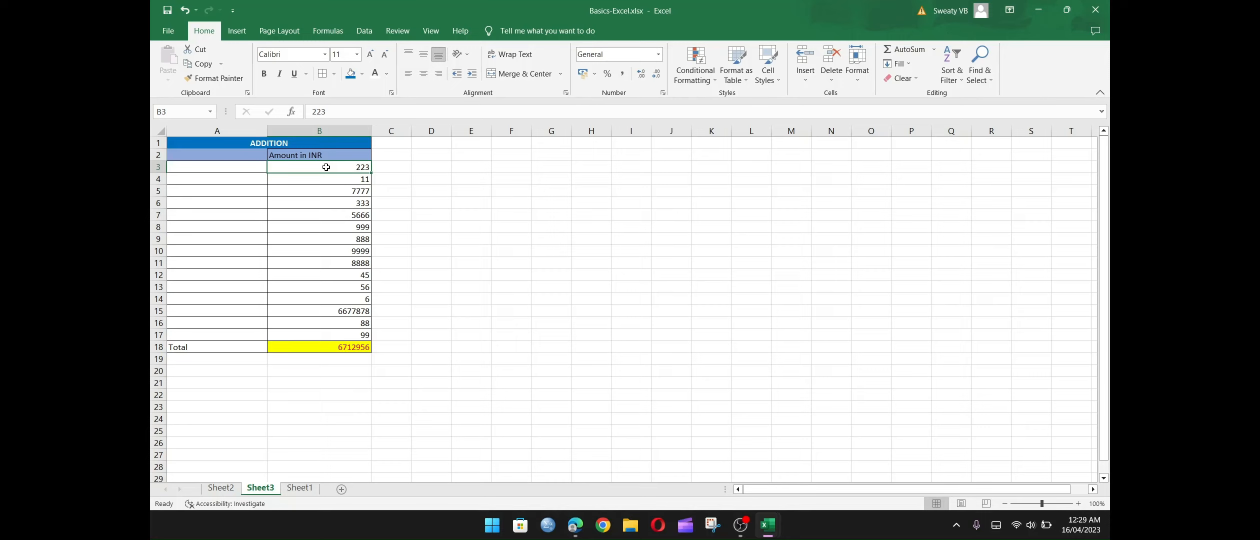
{"action": "left_click", "coordinate": [243, 164]}
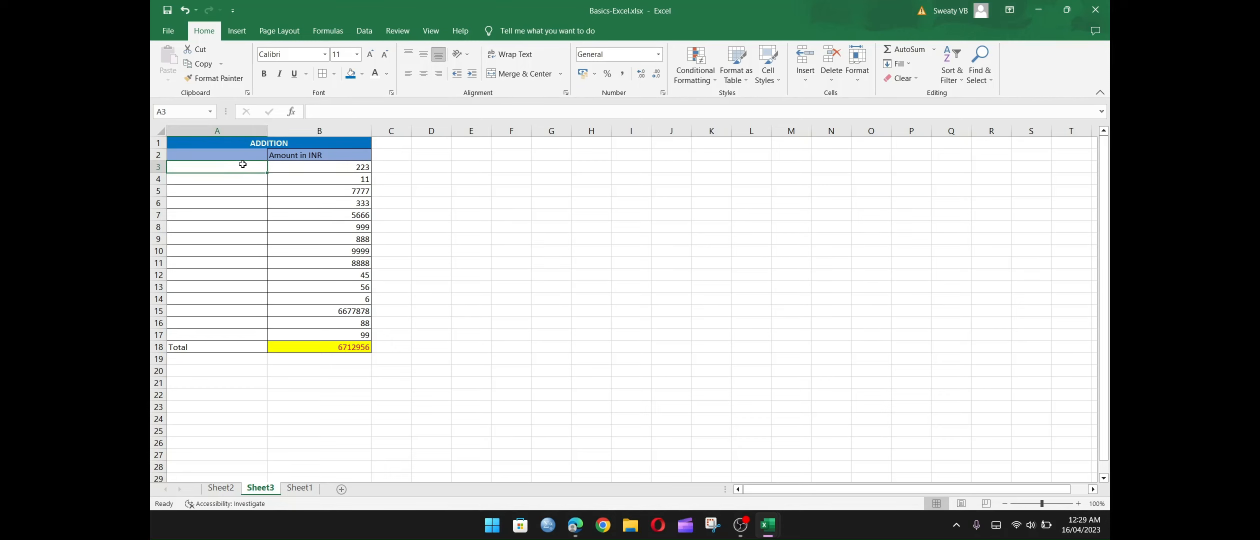
Switch to Sheet1 and select the Fees entry at the start of the expenses table.
{"action": "left_click", "coordinate": [300, 488]}
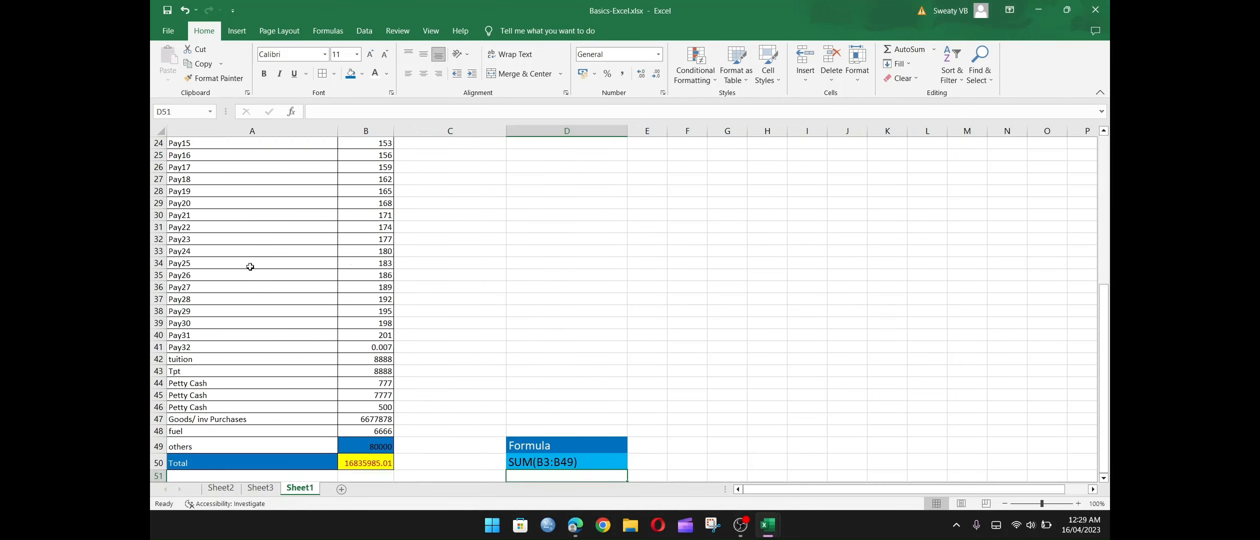
{"action": "left_click", "coordinate": [1105, 214]}
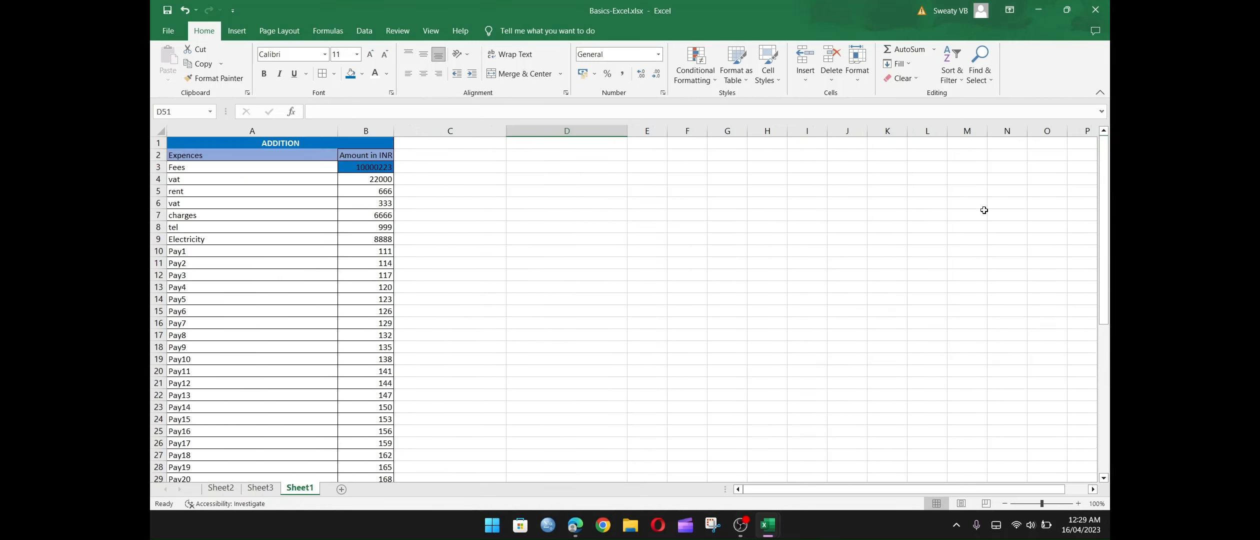
{"action": "left_click", "coordinate": [207, 165]}
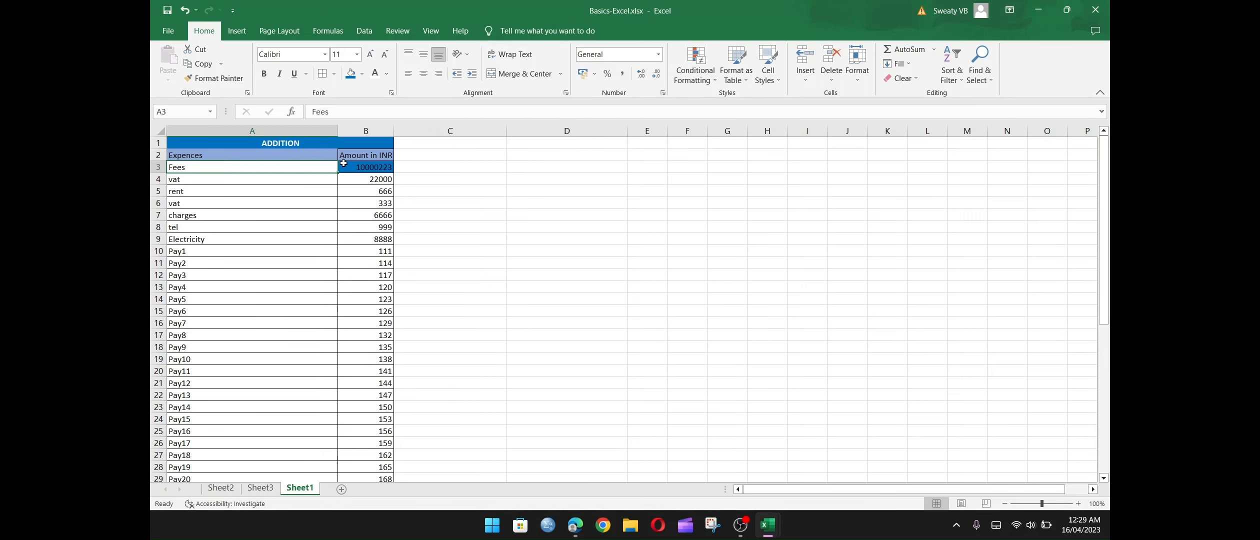
Set the Fees amount in B3 to 666.
{"action": "left_click", "coordinate": [344, 164]}
{"action": "type", "text": "666"}
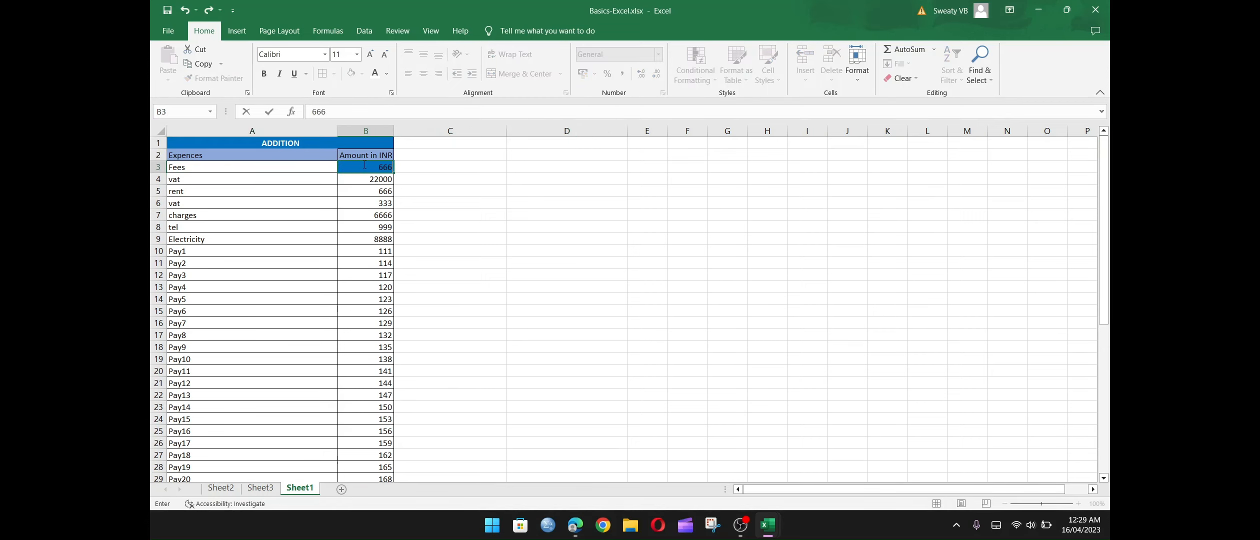
{"action": "key", "text": "Return"}
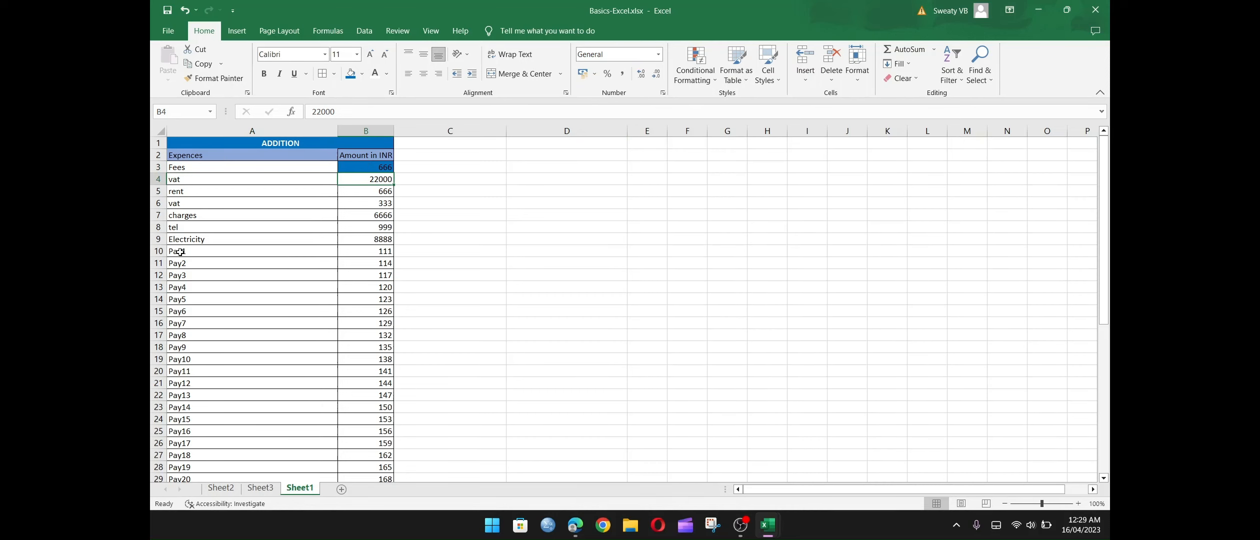
{"action": "left_click_drag", "start_coordinate": [179, 252], "coordinate": [384, 374]}
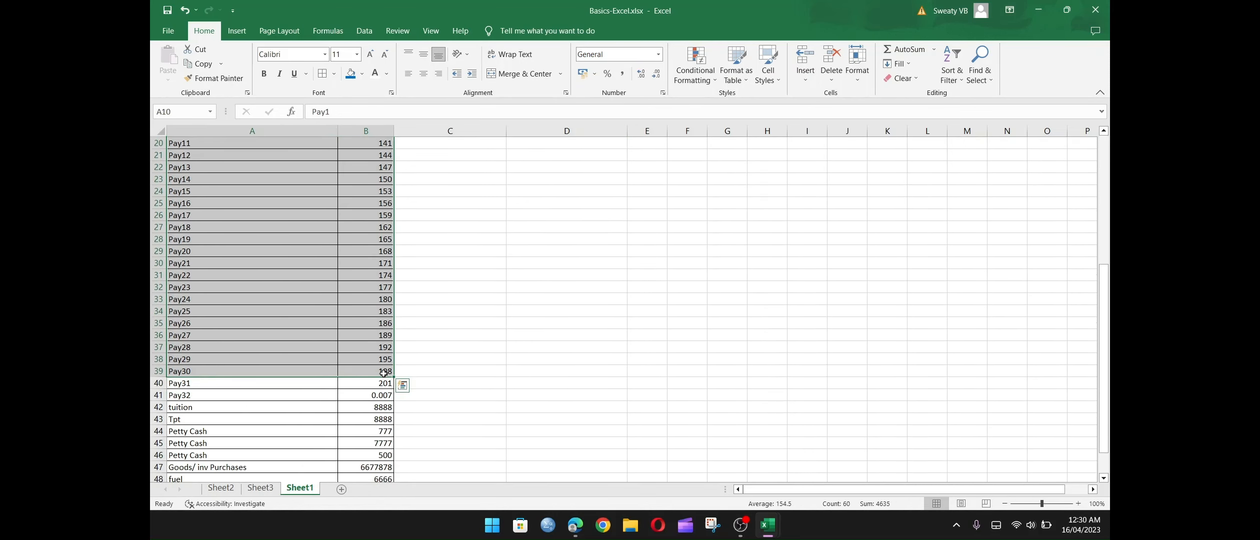
{"action": "right_click", "coordinate": [160, 278]}
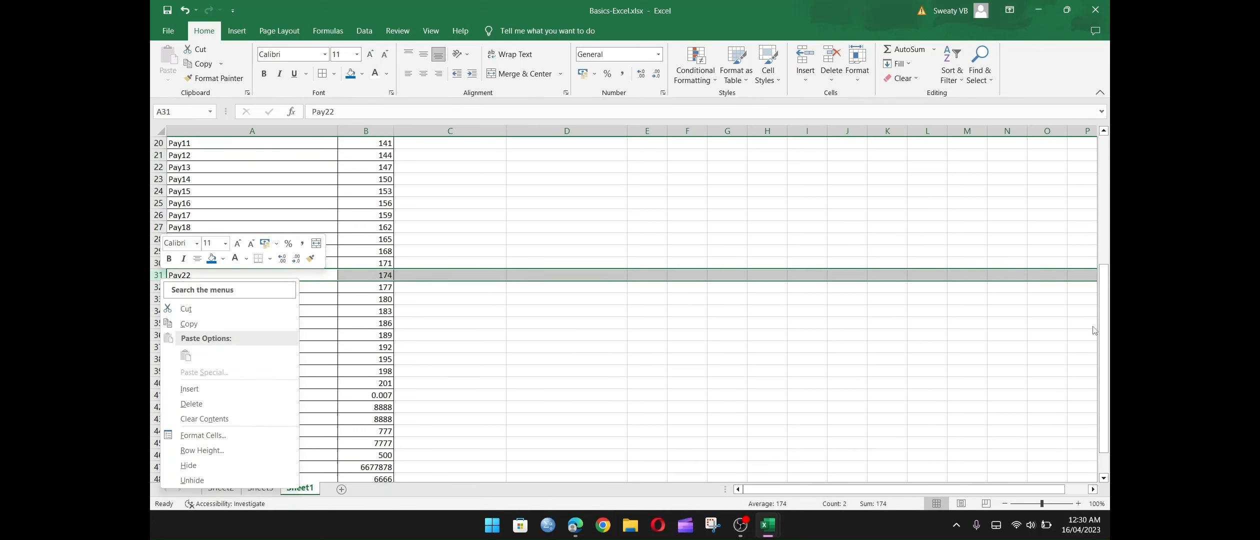
{"action": "key", "text": "Escape"}
{"action": "scroll", "coordinate": [947, 185], "scroll_direction": "up", "scroll_amount": 6}
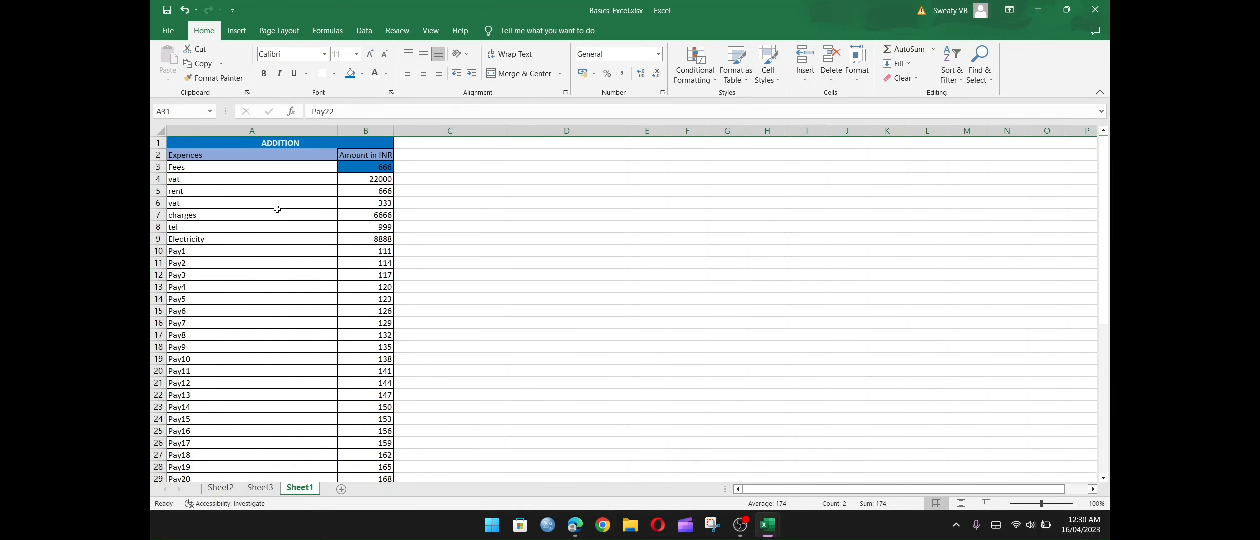
Delete entire rows 10 to 42, from Pay1 through tuition, from the expenses table.
{"action": "left_click_drag", "start_coordinate": [159, 251], "coordinate": [165, 431]}
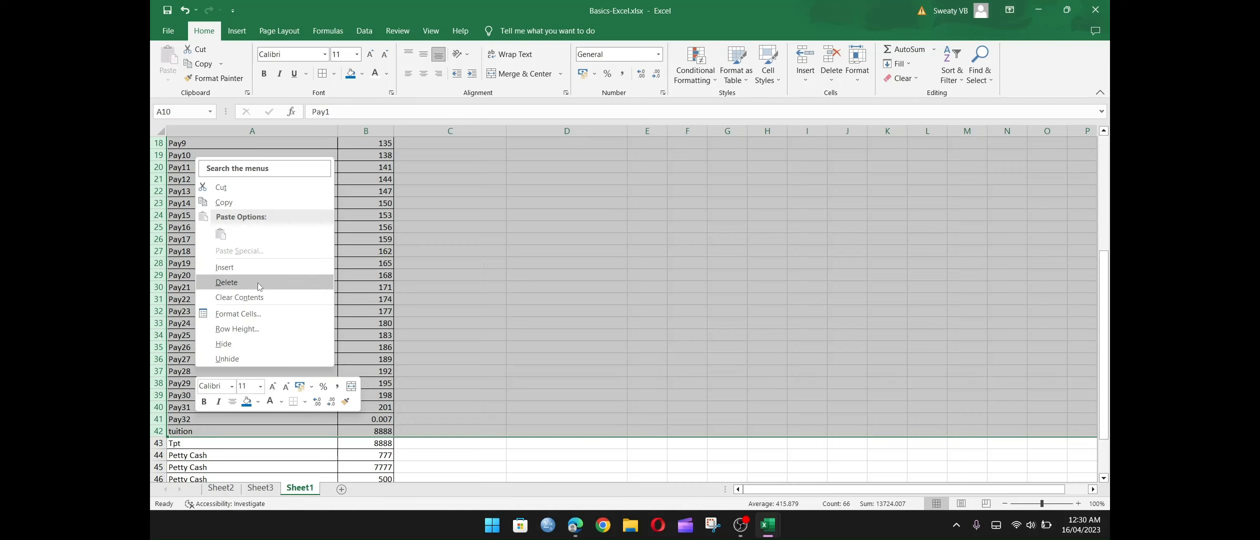
{"action": "left_click", "coordinate": [256, 284]}
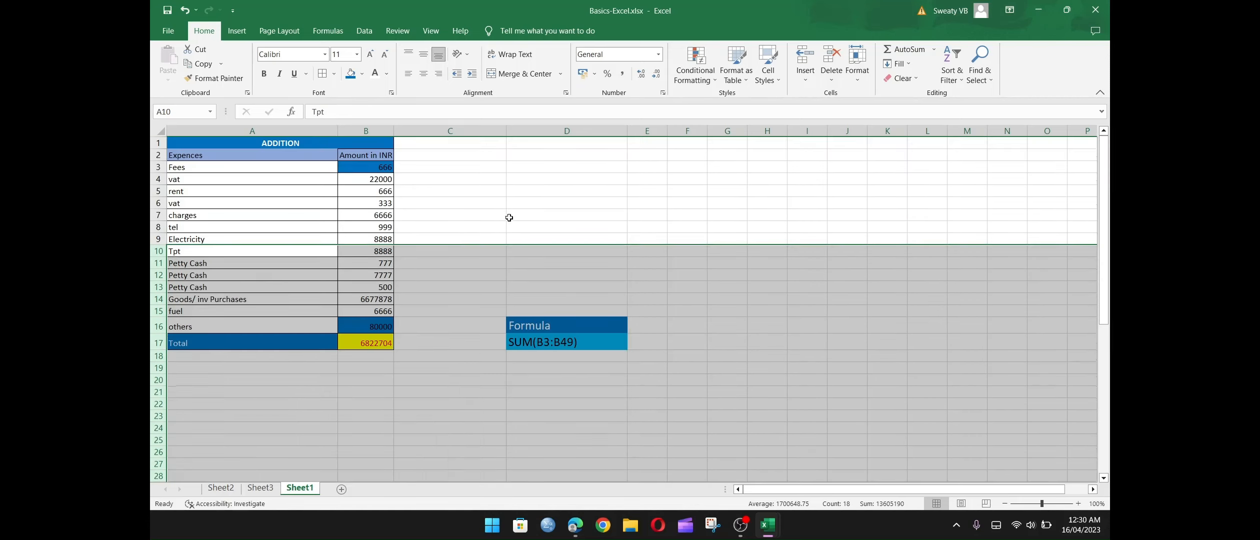
{"action": "left_click", "coordinate": [366, 178]}
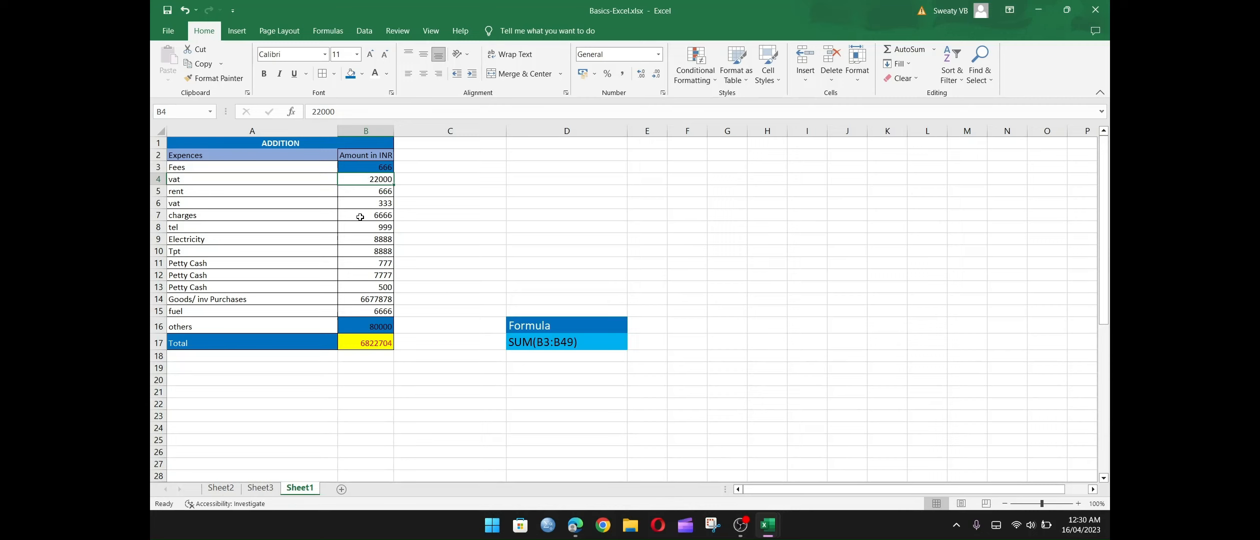
Set the Fees amount in B3 to 77777 and check the Total formula in B17.
{"action": "left_click", "coordinate": [378, 165]}
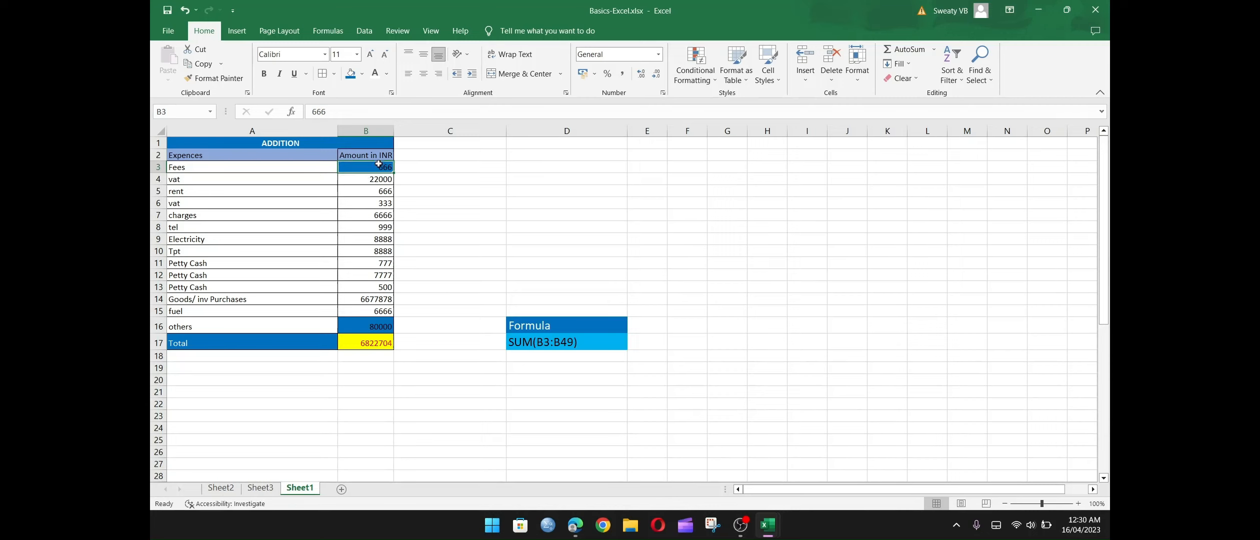
{"action": "type", "text": "77777"}
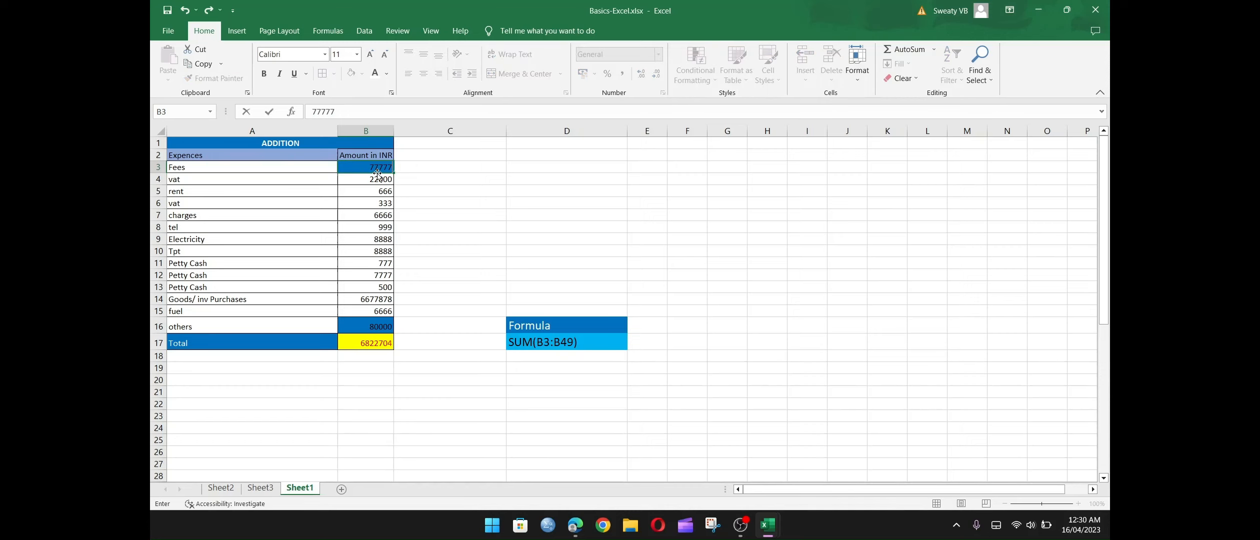
{"action": "key", "text": "Return"}
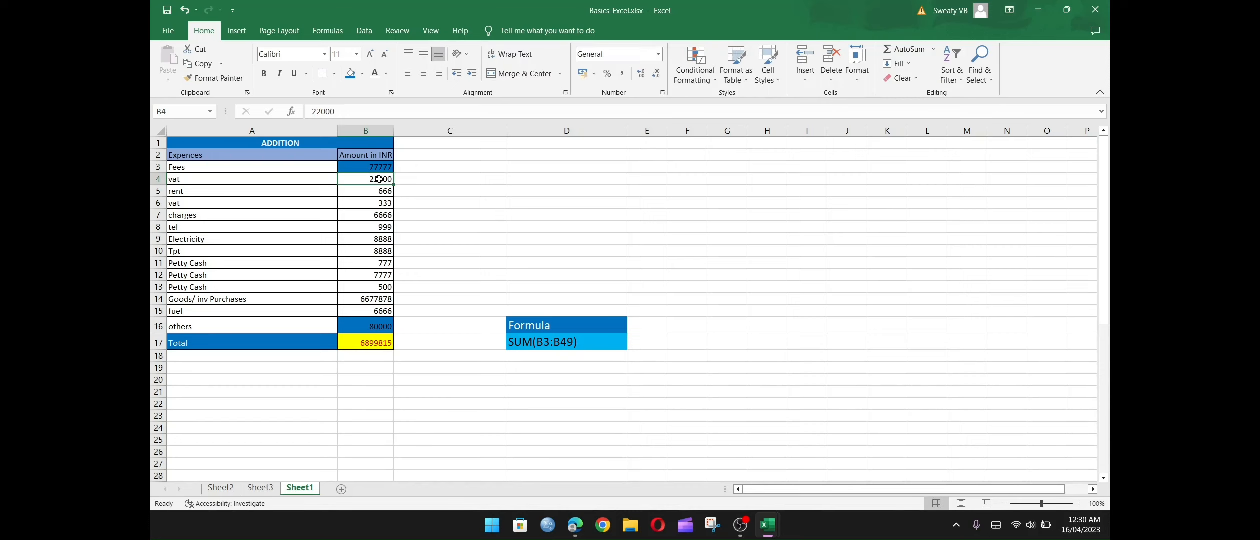
{"action": "left_click", "coordinate": [365, 342]}
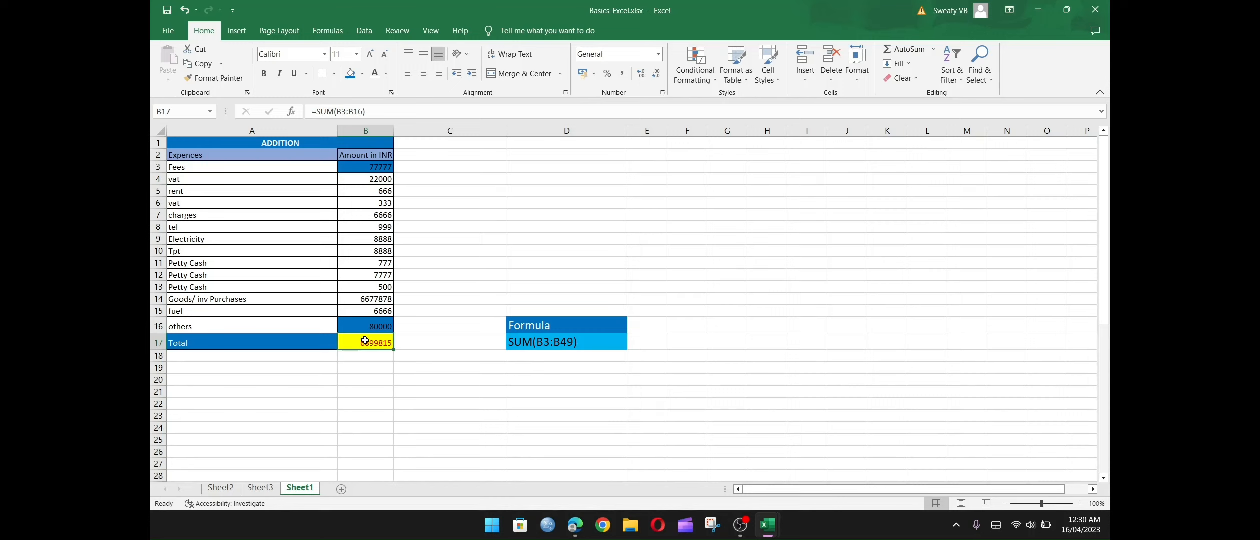
Set the rent amount in B5 to 6777 and the vat amount in B6 to 800000.
{"action": "left_click", "coordinate": [377, 195]}
{"action": "type", "text": "6777"}
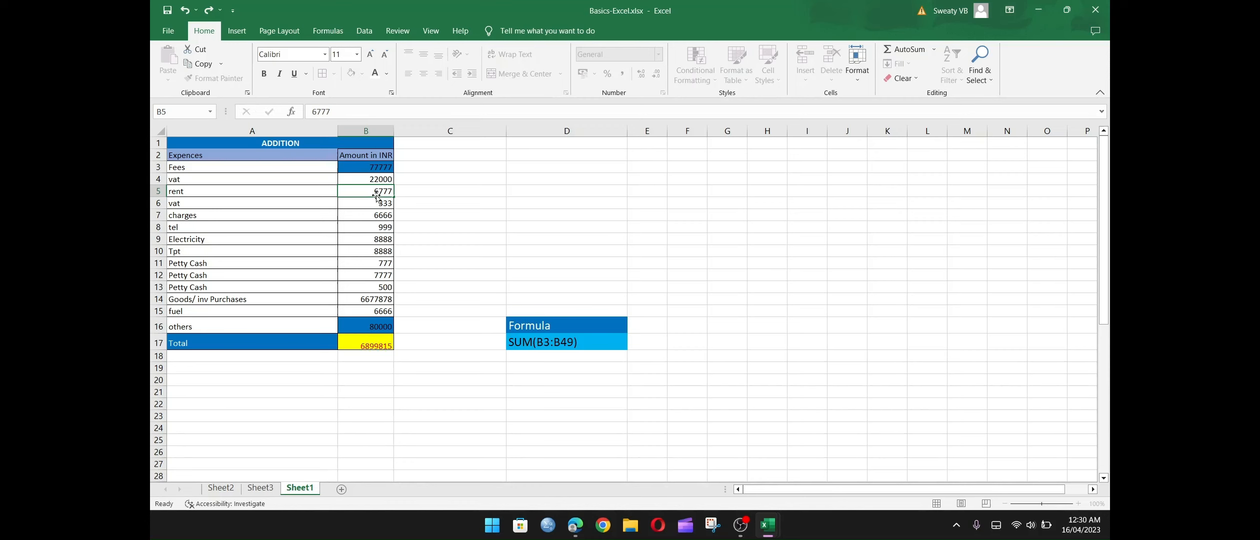
{"action": "key", "text": "Return"}
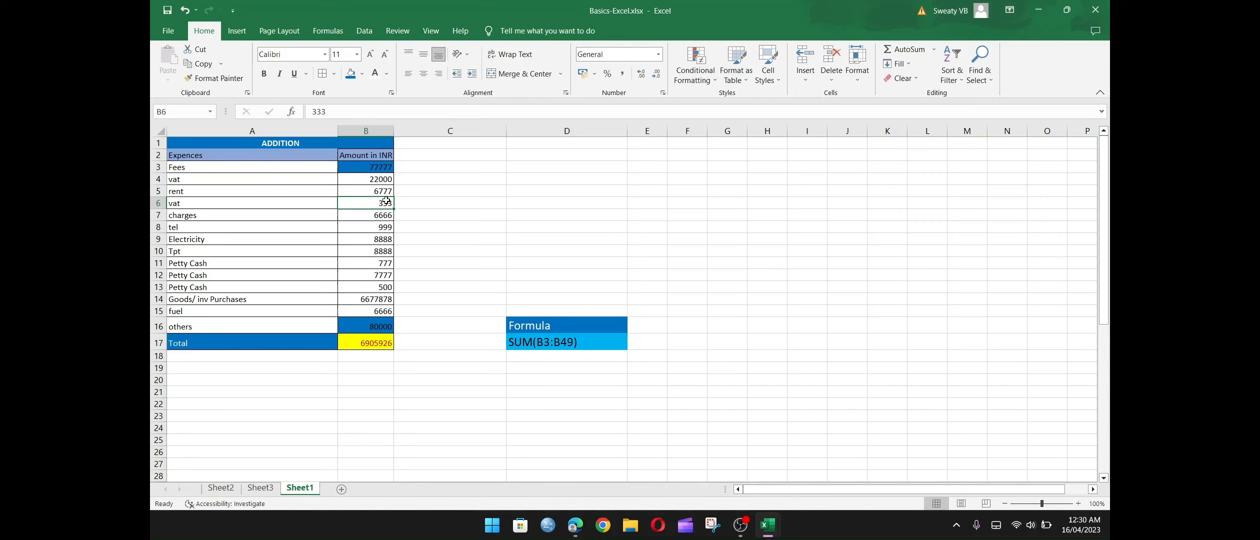
{"action": "type", "text": "800000"}
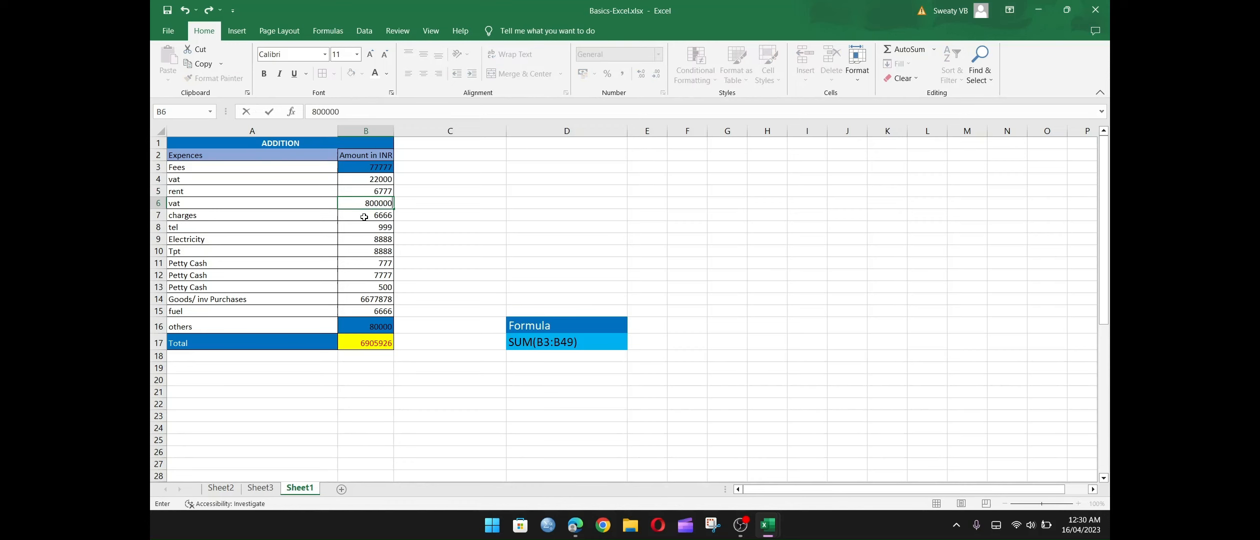
{"action": "key", "text": "Return"}
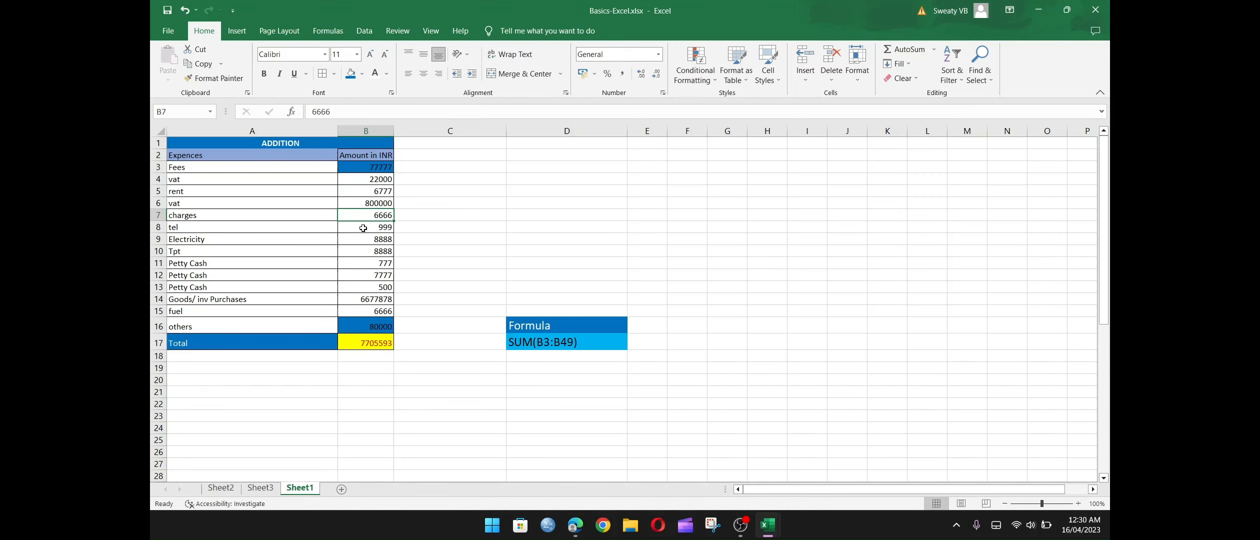
Set the tel amount in B8 to 7000000 and the first Petty Cash amount in B11 to 98000000.
{"action": "left_click", "coordinate": [376, 228]}
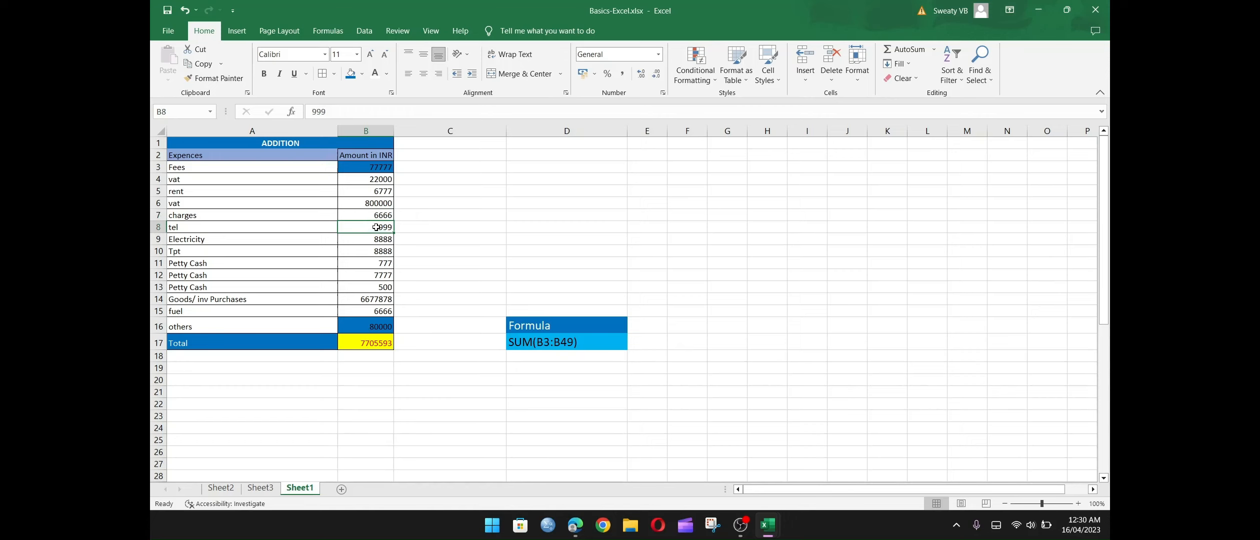
{"action": "type", "text": "700000"}
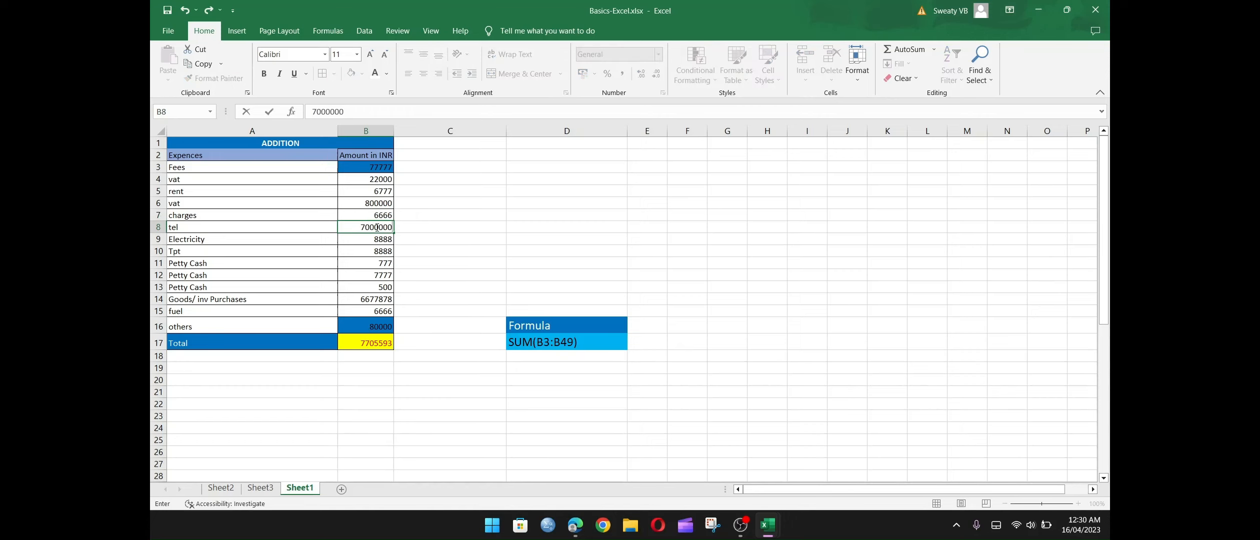
{"action": "type", "text": "0"}
{"action": "key", "text": "Return"}
{"action": "left_click", "coordinate": [372, 261]}
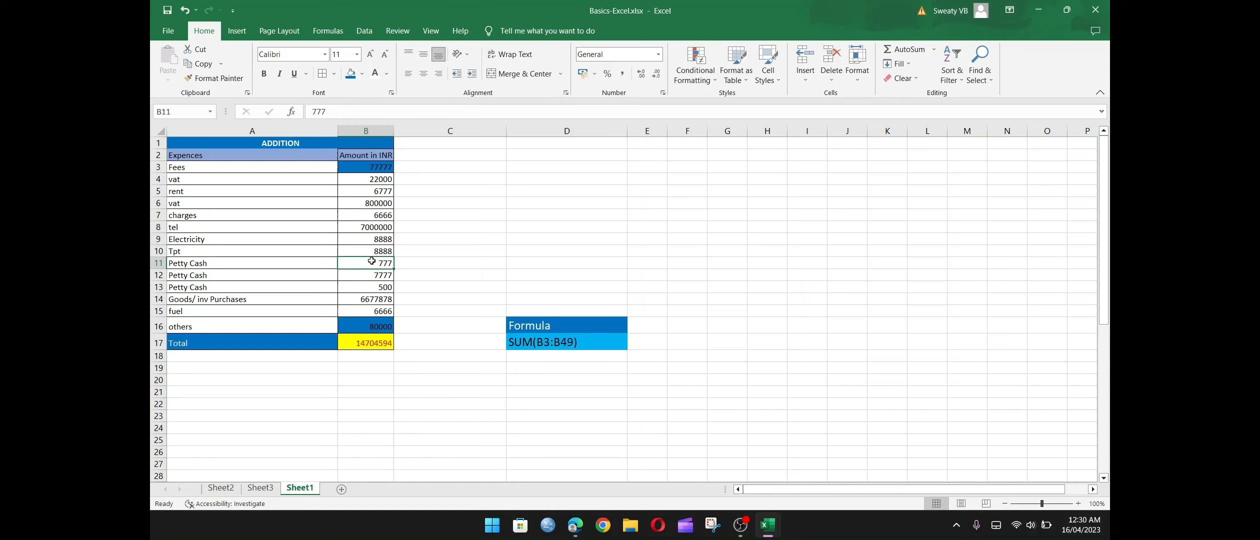
{"action": "type", "text": "98"}
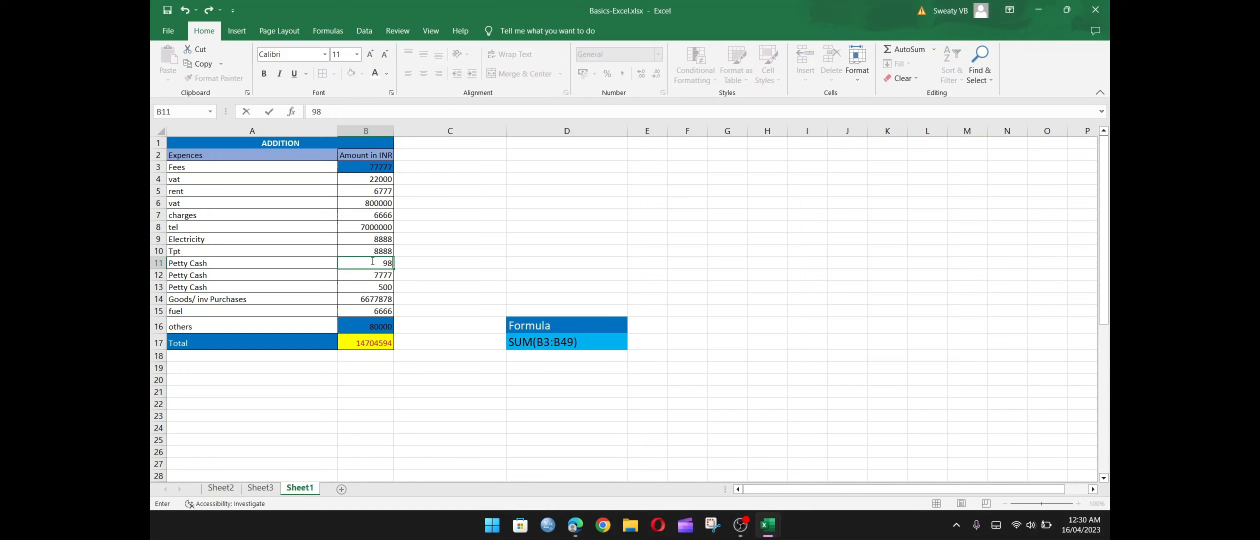
{"action": "type", "text": "000000"}
{"action": "key", "text": "Return"}
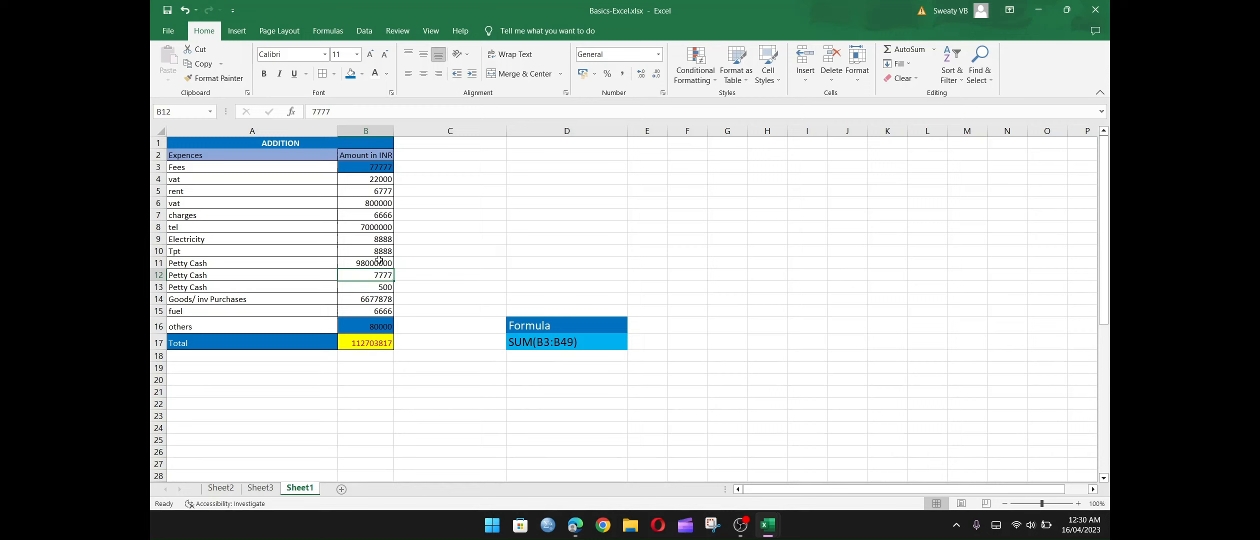
Set the first Petty Cash amount in B11 to 80000 and the tel amount in B8 to 600.
{"action": "left_click", "coordinate": [378, 262]}
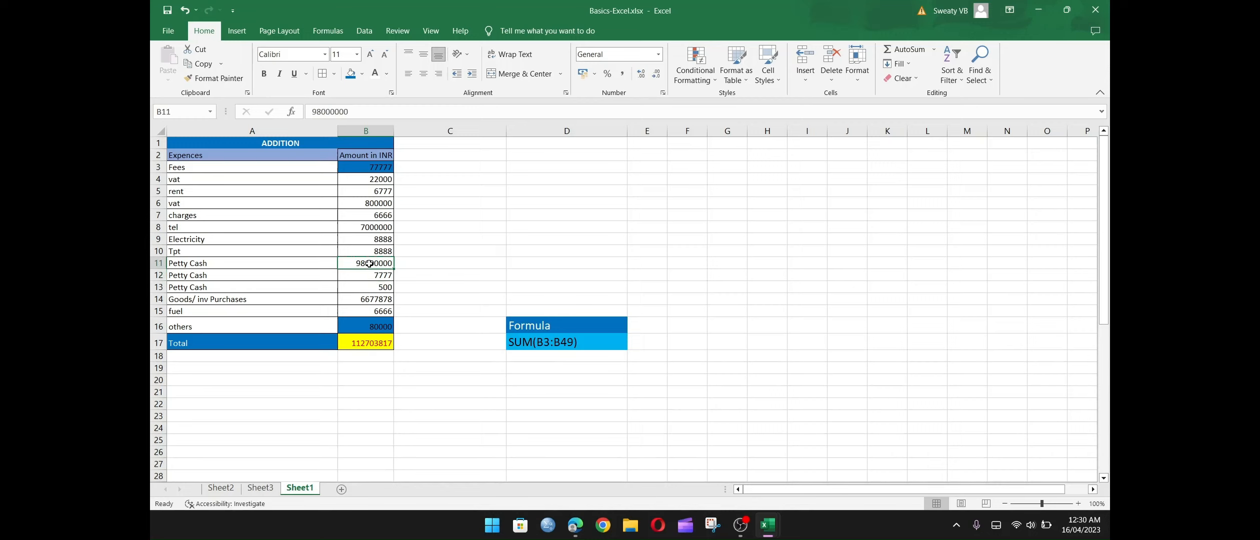
{"action": "type", "text": "80000"}
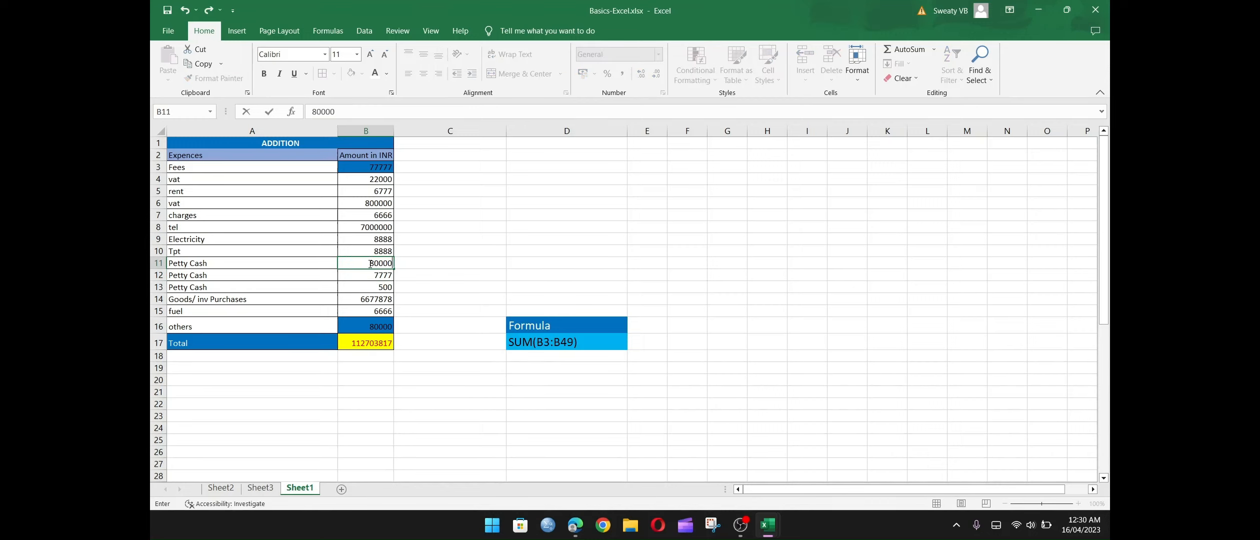
{"action": "key", "text": "Return"}
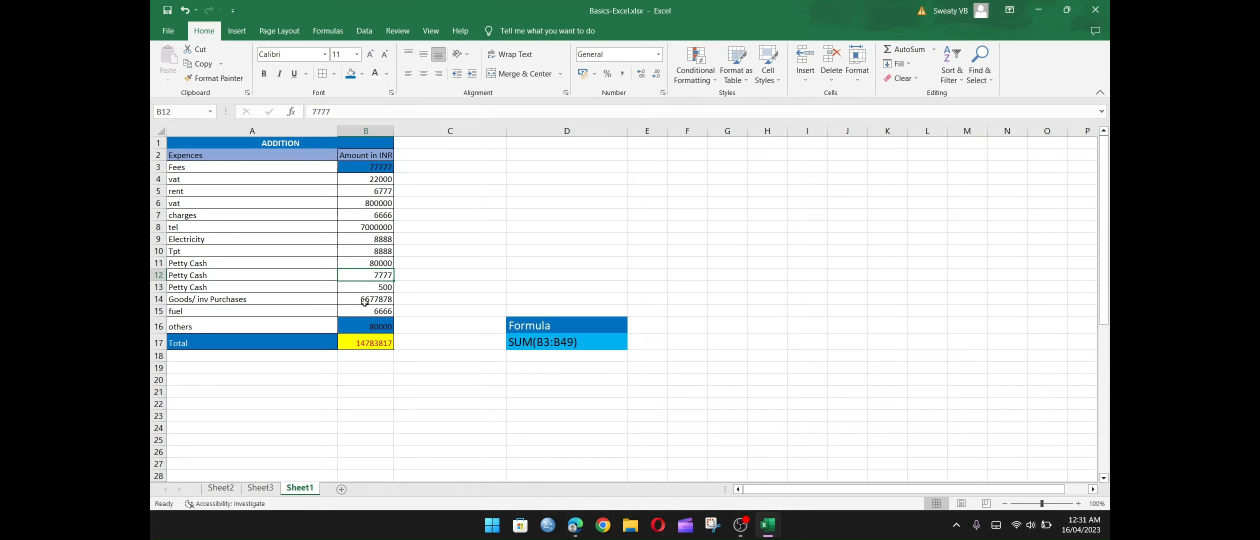
{"action": "left_click", "coordinate": [365, 303]}
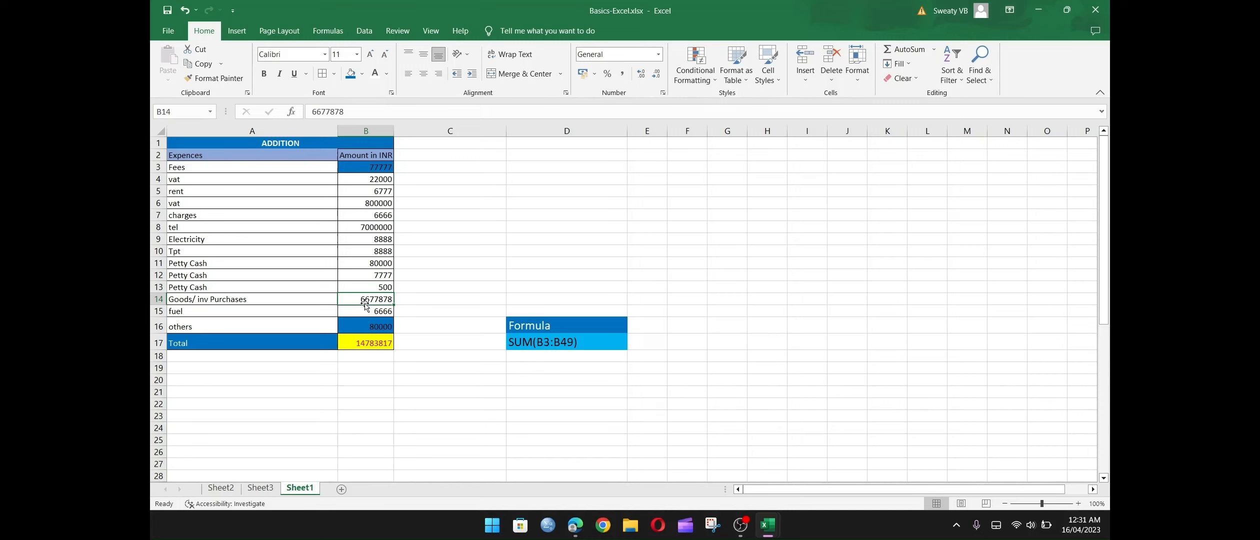
{"action": "left_click", "coordinate": [374, 228]}
{"action": "type", "text": "6"}
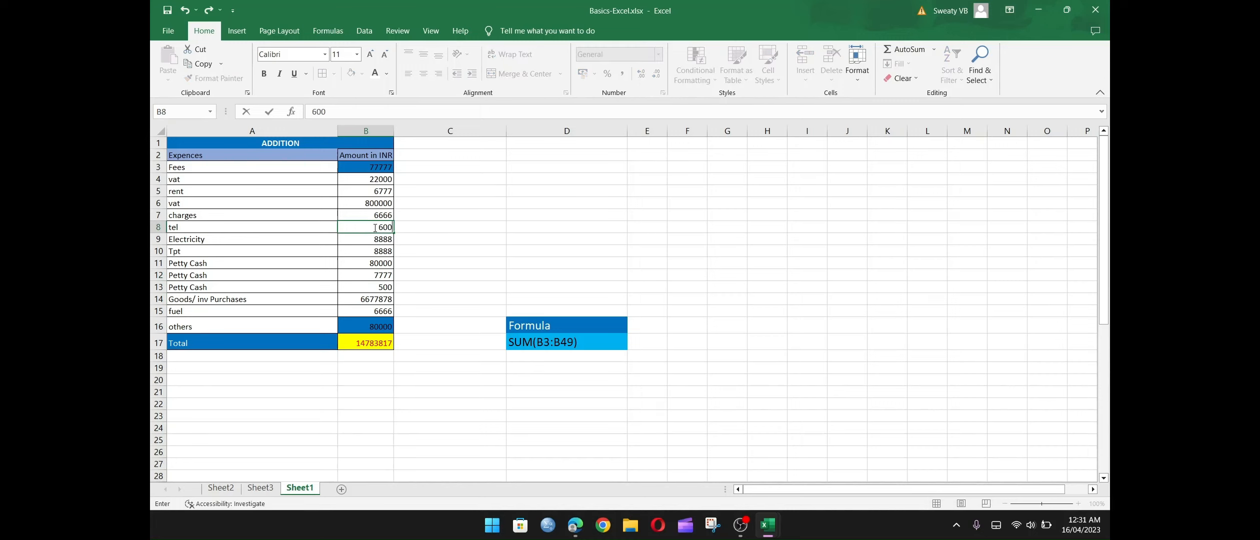
{"action": "type", "text": "00"}
{"action": "key", "text": "Return"}
Shorten the Goods/ inv Purchases amount in B14 to 667787 and check the Total formula in B17.
{"action": "left_click", "coordinate": [378, 299]}
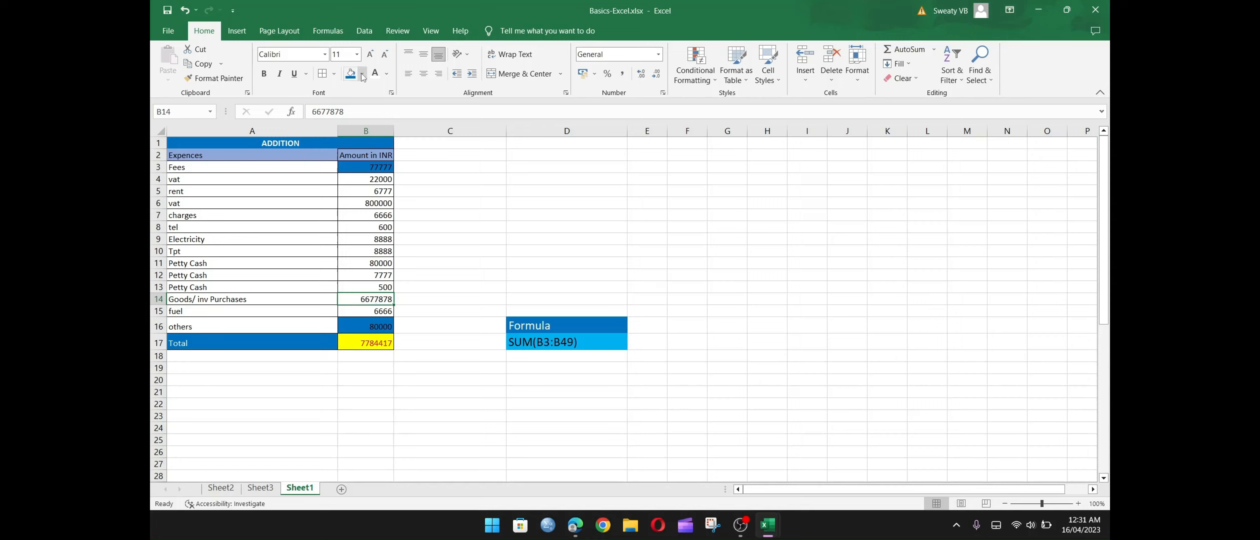
{"action": "left_click", "coordinate": [357, 110]}
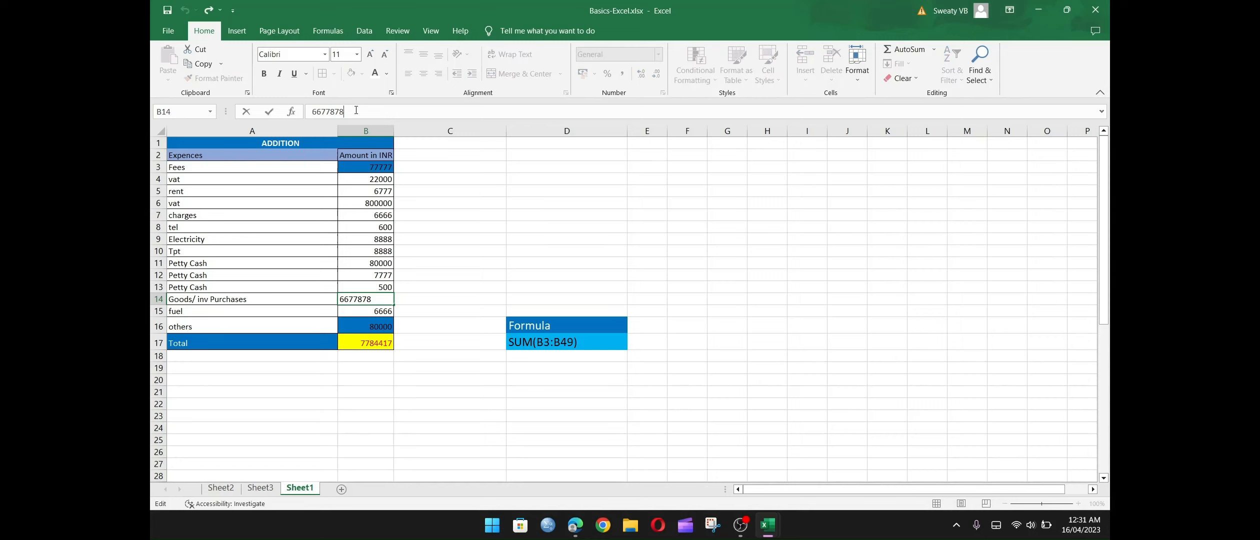
{"action": "key", "text": "BackSpace"}
{"action": "key", "text": "Return"}
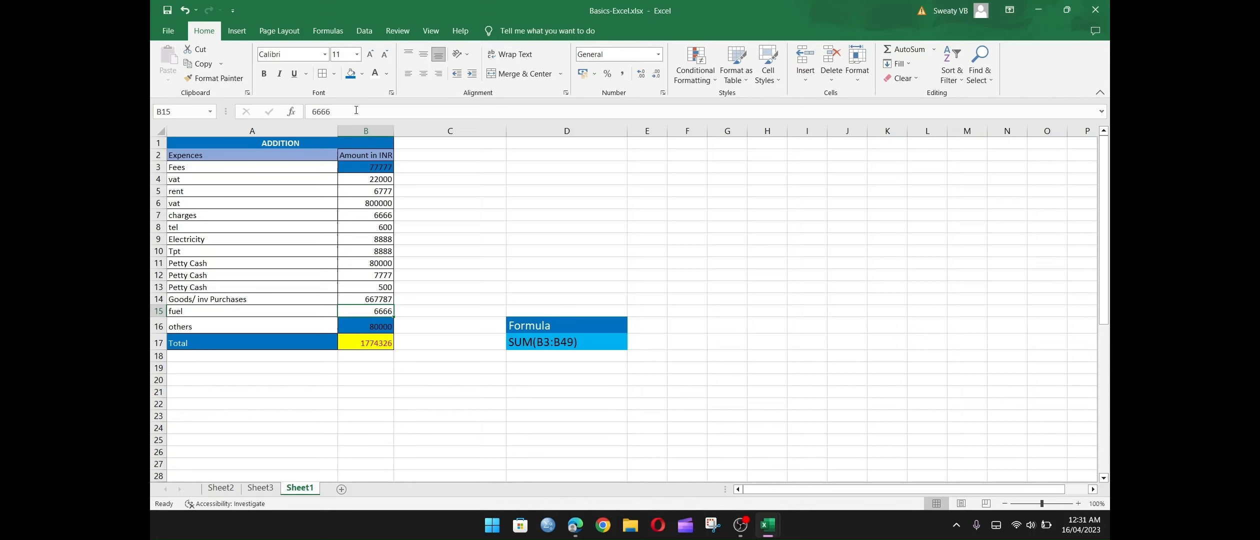
{"action": "left_click", "coordinate": [372, 345]}
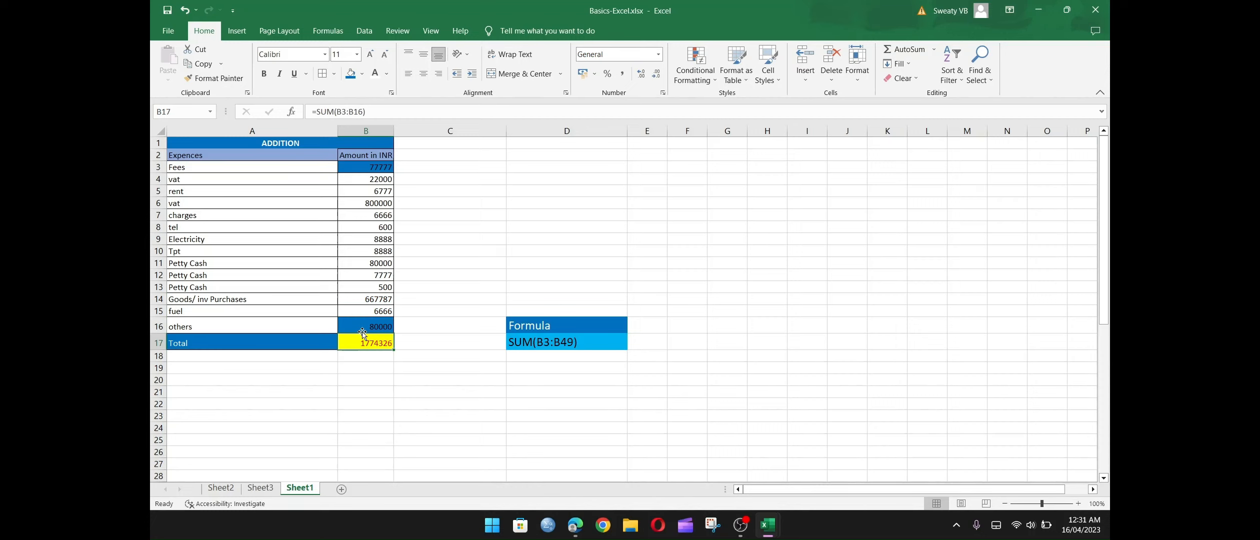
Create a copy of Sheet1 within the same workbook, placed before Sheet2.
{"action": "right_click", "coordinate": [309, 490]}
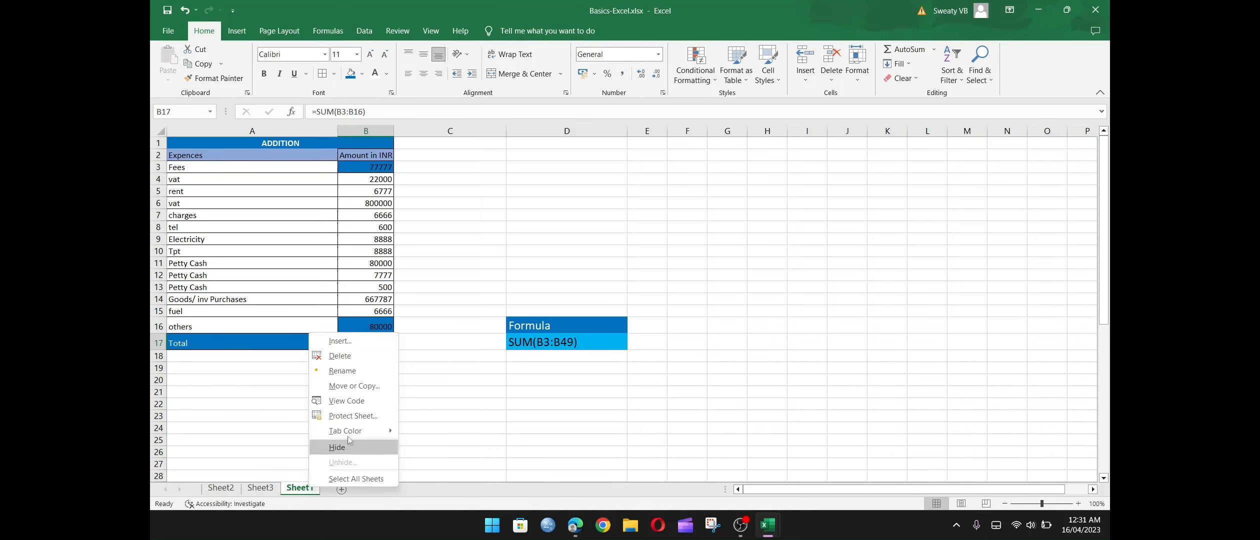
{"action": "left_click", "coordinate": [357, 387]}
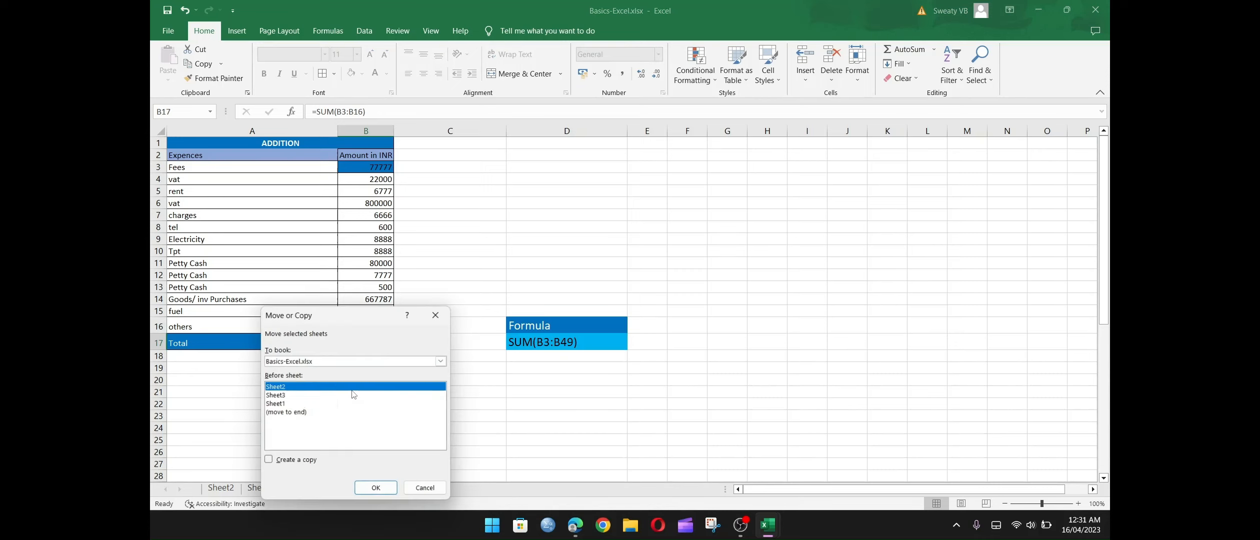
{"action": "left_click", "coordinate": [269, 461]}
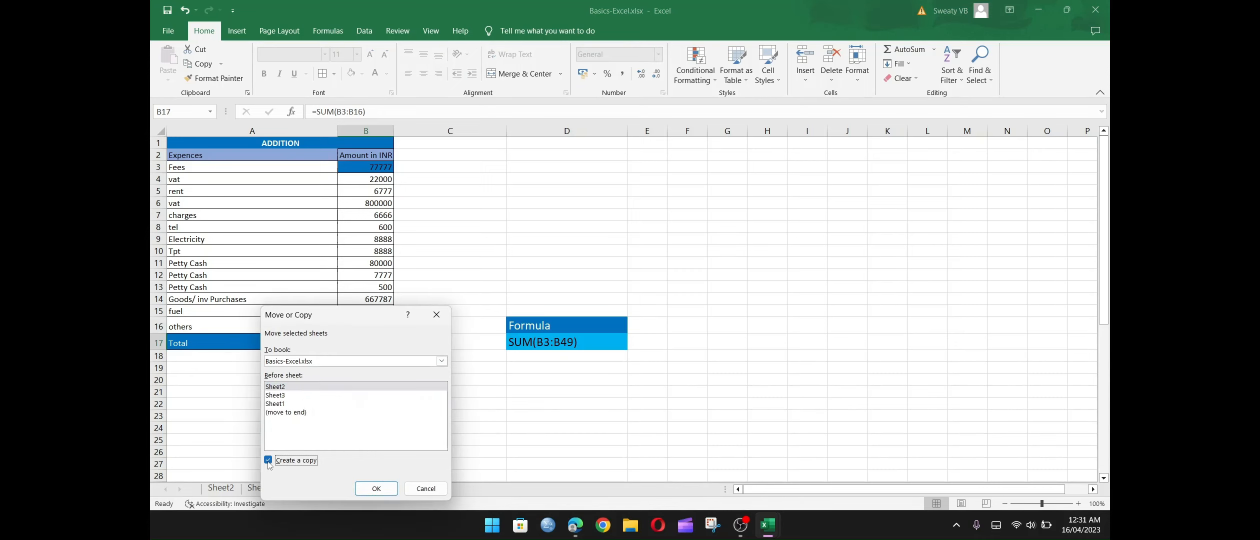
{"action": "left_click", "coordinate": [377, 488]}
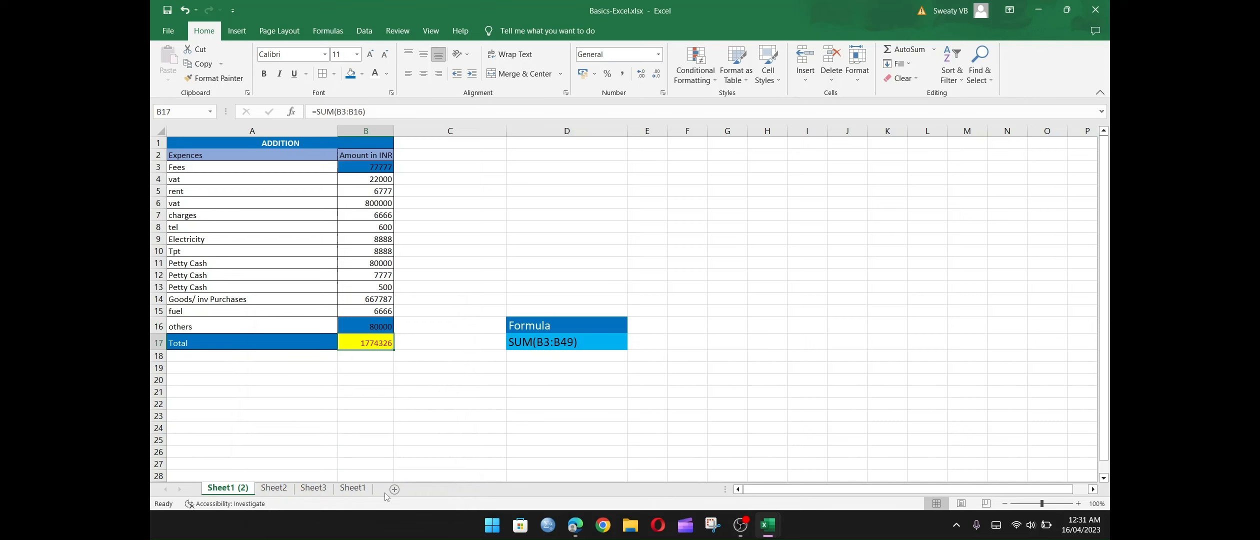
Rename the original Sheet1 as Jan.
{"action": "left_click", "coordinate": [278, 492]}
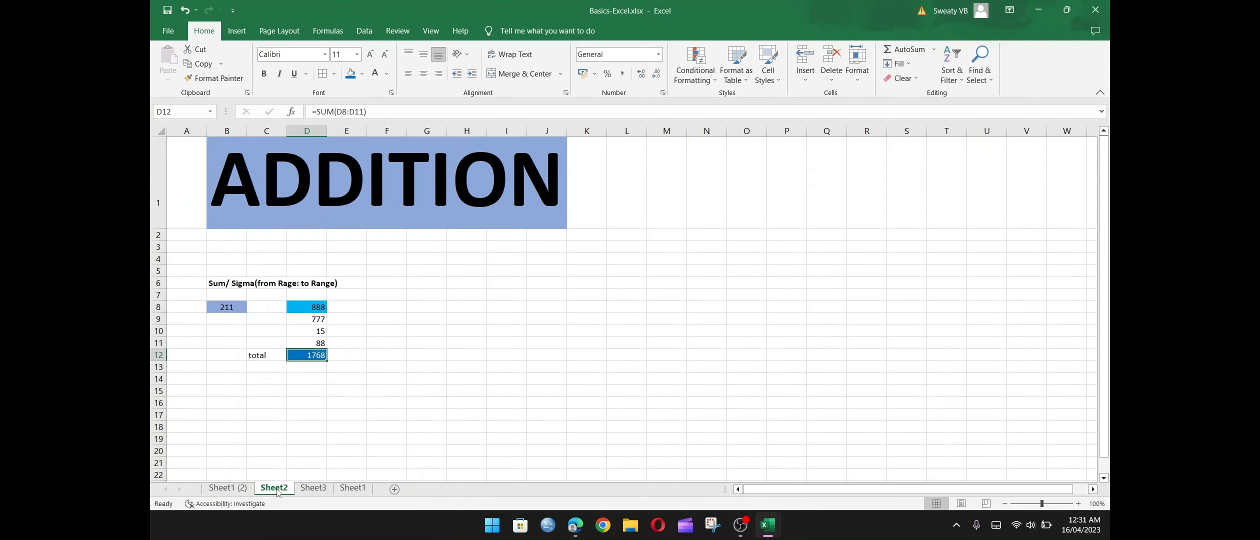
{"action": "left_click", "coordinate": [328, 489]}
{"action": "left_click", "coordinate": [353, 489]}
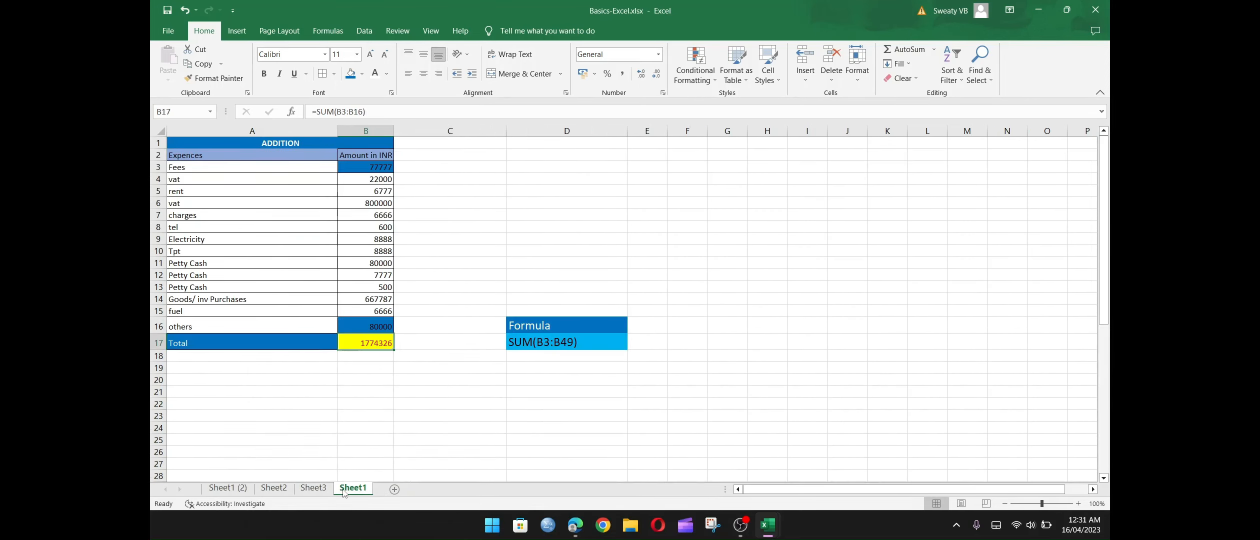
{"action": "right_click", "coordinate": [352, 489]}
{"action": "left_click", "coordinate": [388, 378]}
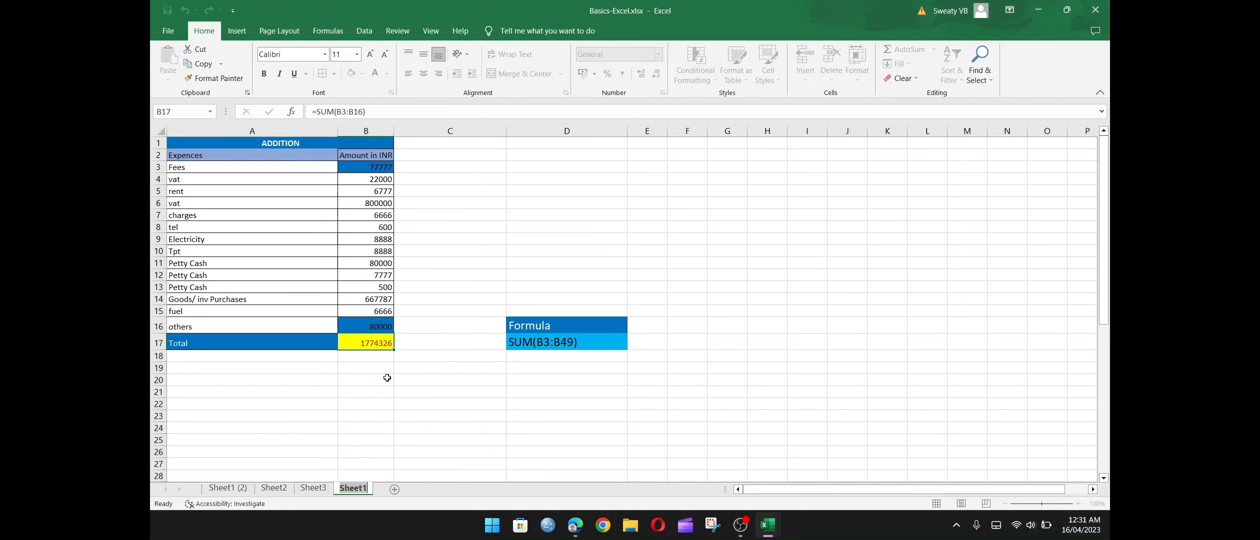
{"action": "type", "text": "Jan"}
Rename the copied sheet, Sheet1 (2), as Feb 2023.
{"action": "left_click", "coordinate": [229, 489]}
{"action": "right_click", "coordinate": [230, 489]}
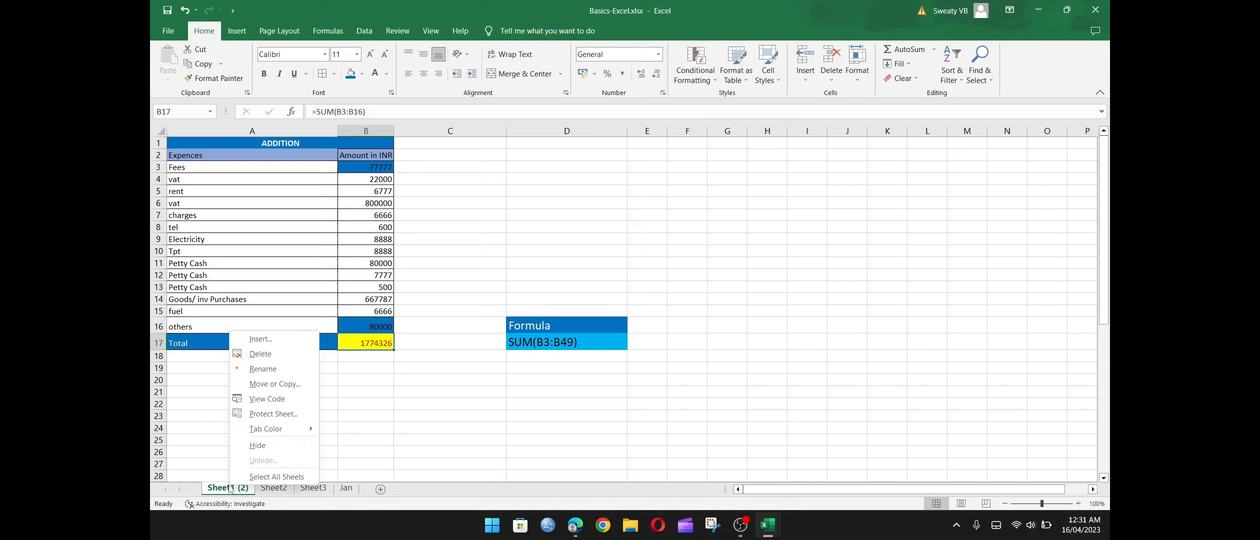
{"action": "left_click", "coordinate": [273, 372]}
{"action": "type", "text": "Feb"}
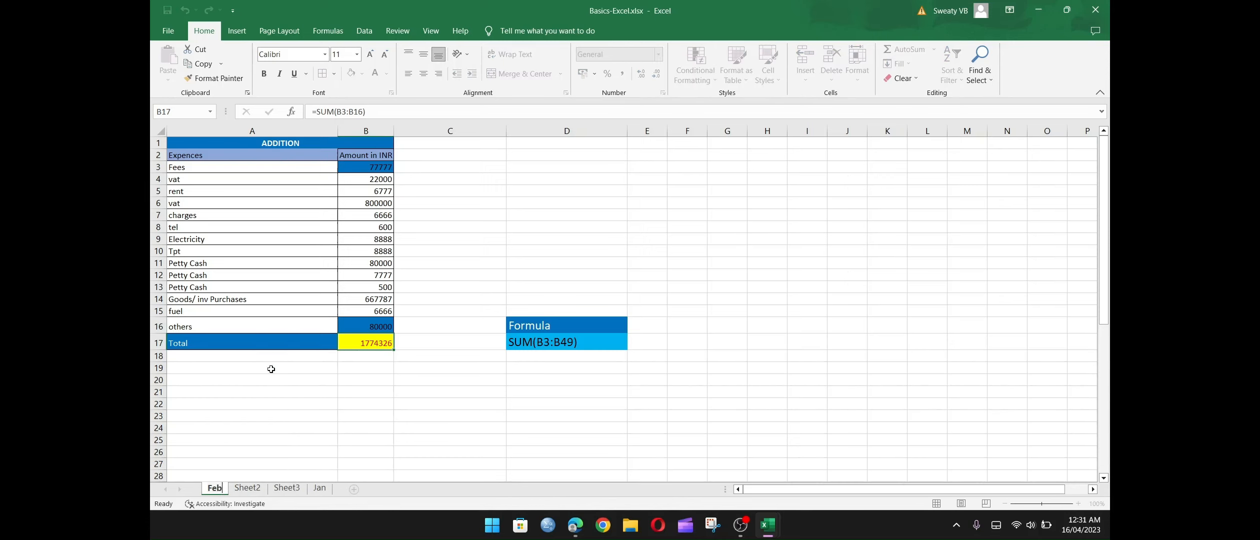
{"action": "type", "text": " 2023"}
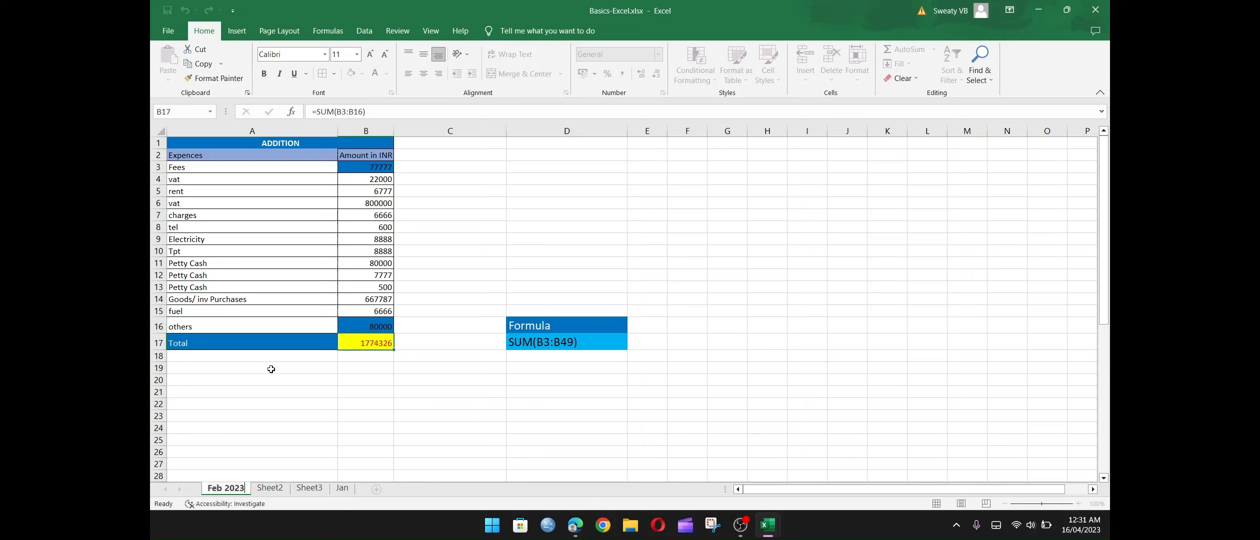
Add the year to the Jan sheet's name so that it reads Jan 2023.
{"action": "left_click", "coordinate": [343, 487]}
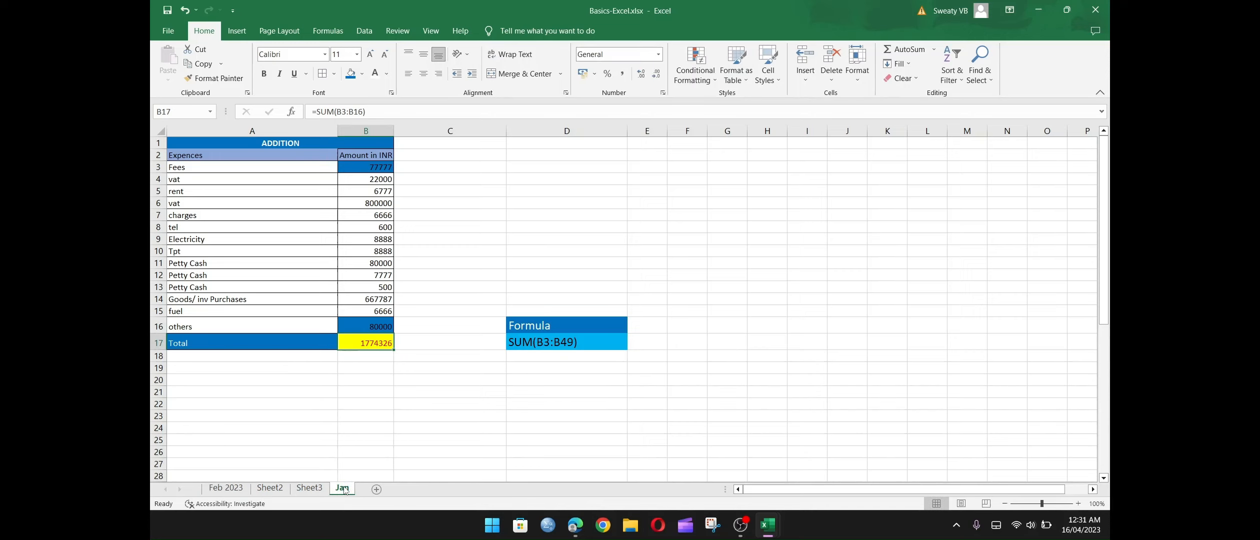
{"action": "right_click", "coordinate": [345, 485]}
{"action": "left_click", "coordinate": [405, 370]}
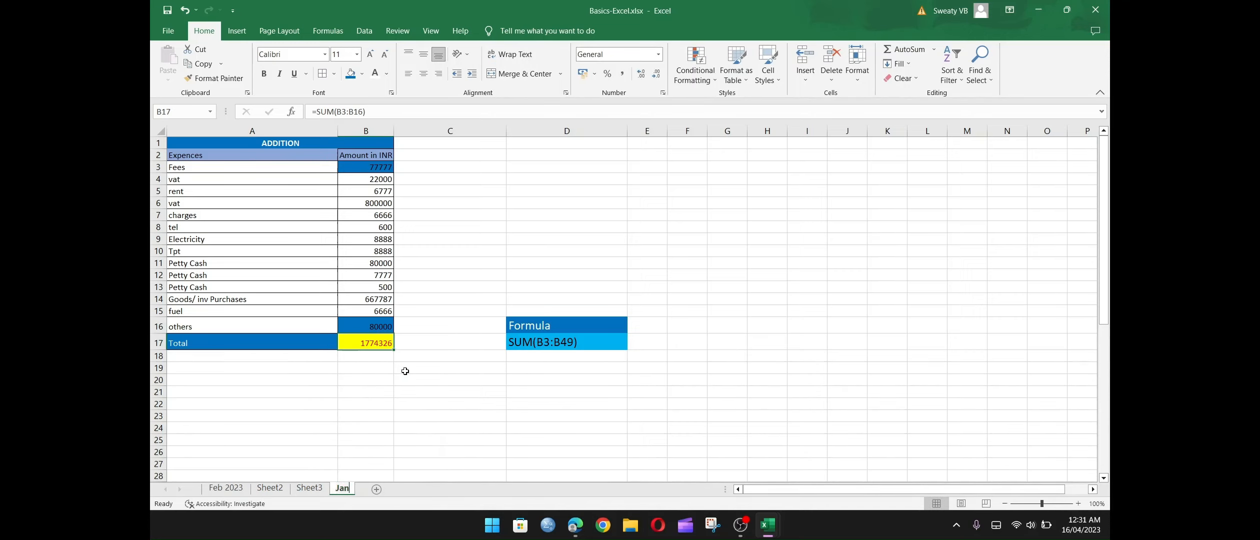
{"action": "key", "text": "Right"}
{"action": "type", "text": "2"}
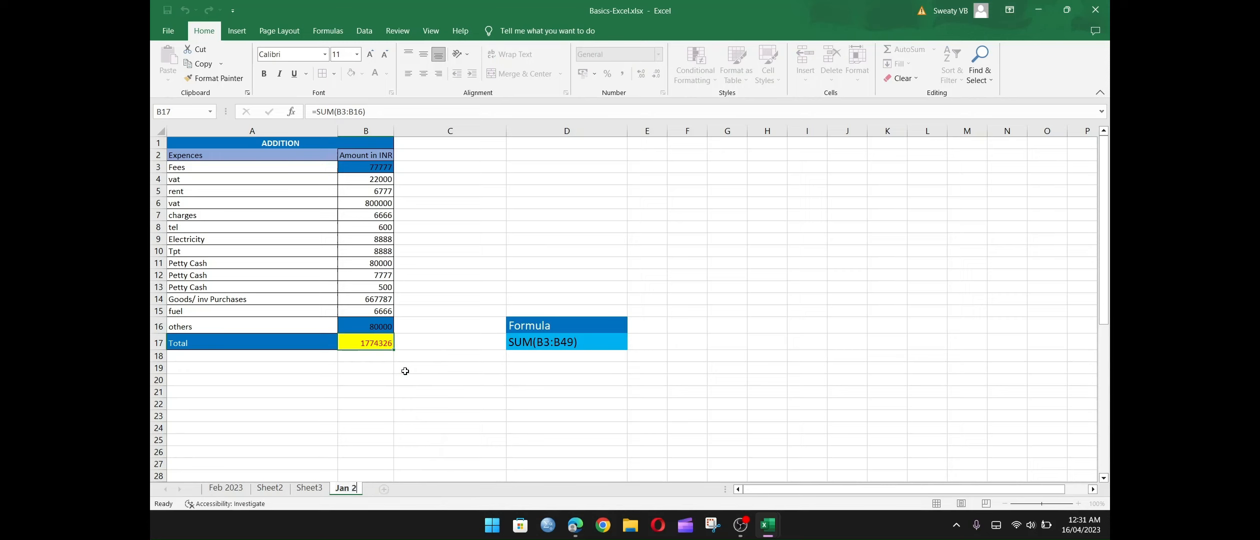
{"action": "type", "text": "023"}
{"action": "key", "text": "Return"}
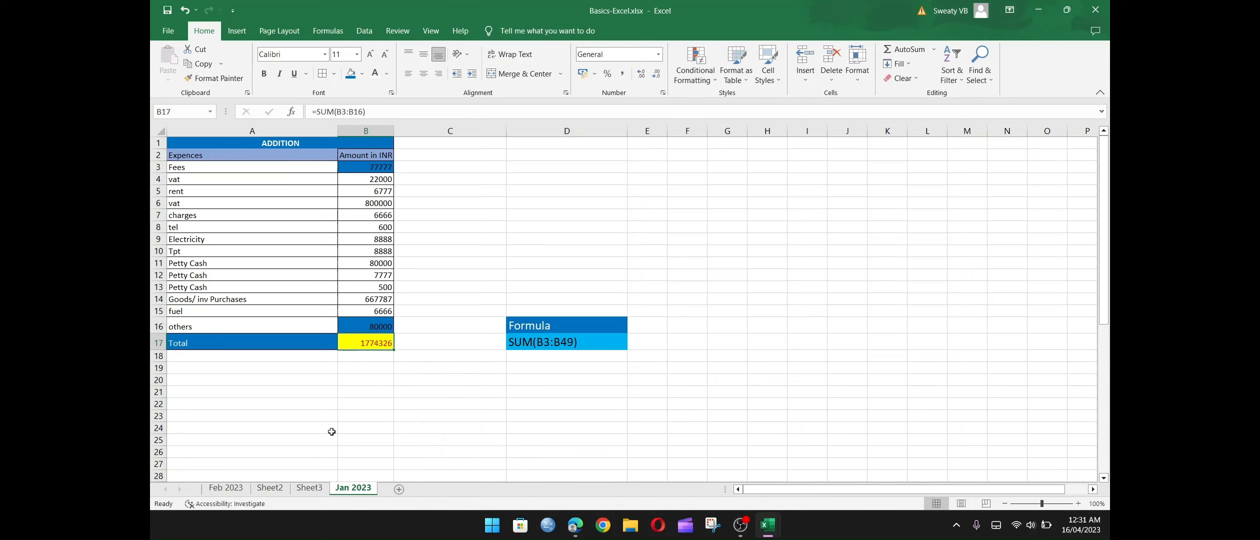
Move the Feb 2023 sheet to directly after Jan 2023 and compare the two monthly sheets.
{"action": "left_click_drag", "start_coordinate": [244, 482], "coordinate": [381, 482]}
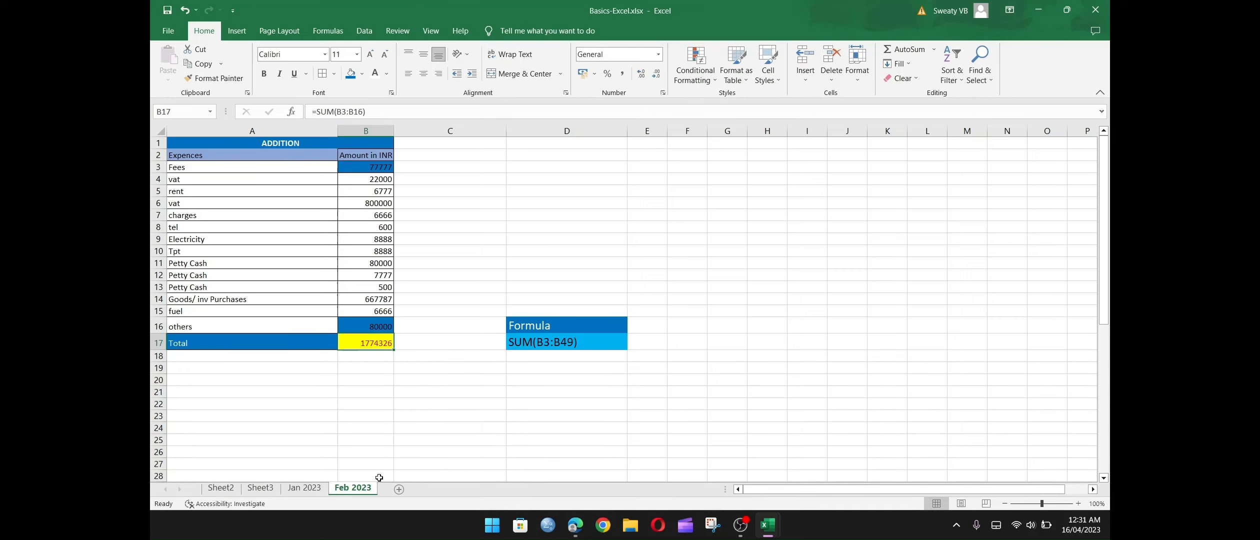
{"action": "left_click", "coordinate": [353, 394]}
{"action": "left_click", "coordinate": [372, 341]}
{"action": "left_click", "coordinate": [311, 489]}
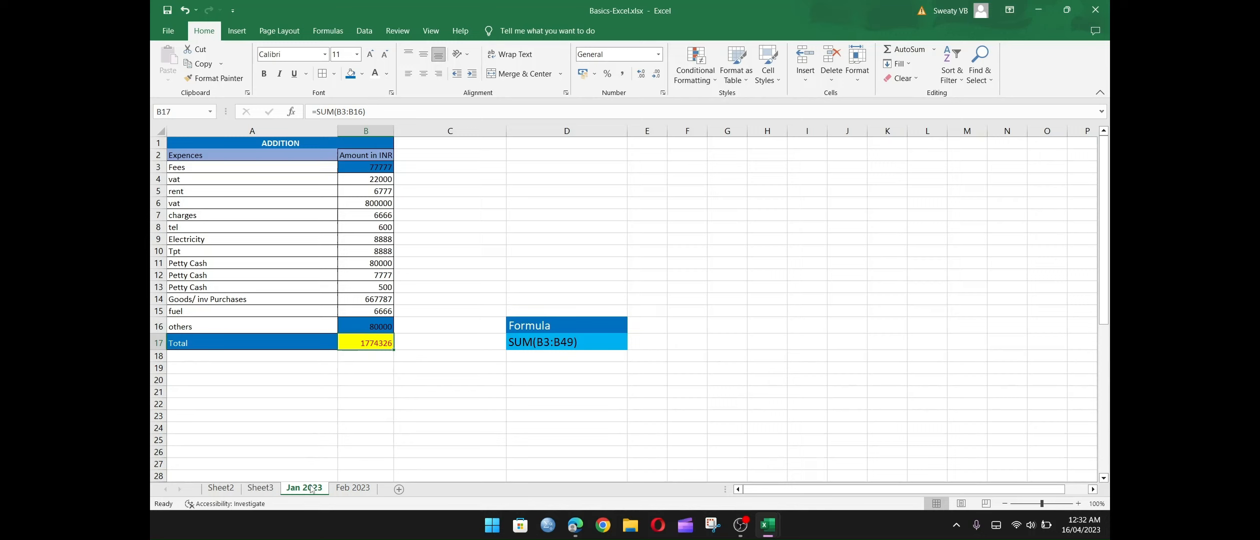
{"action": "left_click", "coordinate": [353, 488]}
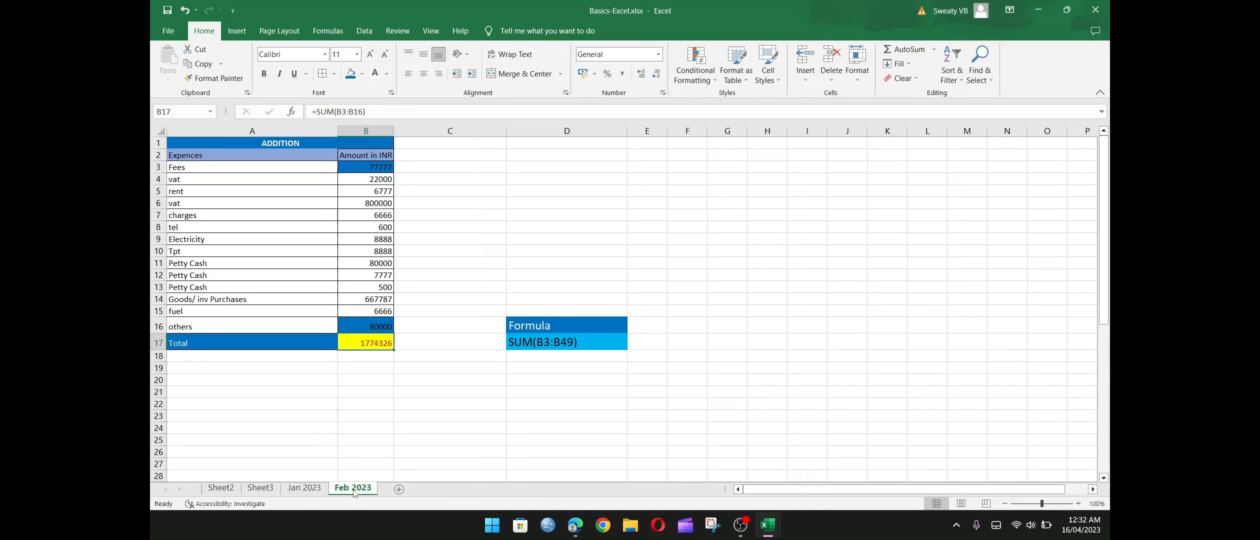
Clear all expense amounts in B3:B16 on the Feb 2023 sheet, keeping the expense names and total formula.
{"action": "left_click", "coordinate": [299, 492]}
{"action": "left_click", "coordinate": [353, 492]}
{"action": "left_click_drag", "start_coordinate": [217, 168], "coordinate": [243, 328]}
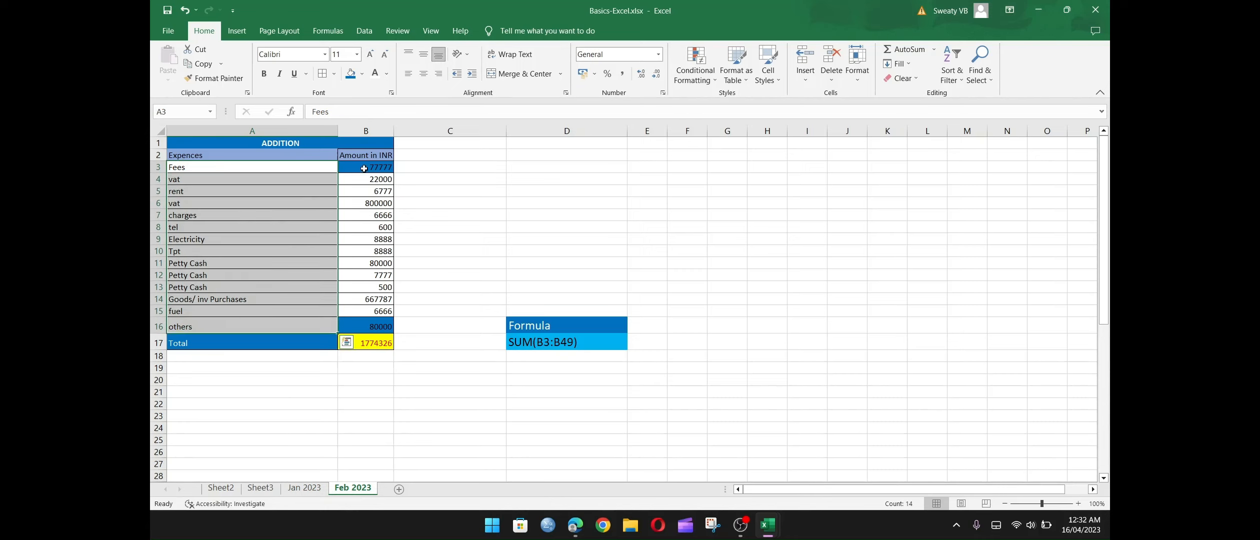
{"action": "left_click_drag", "start_coordinate": [364, 168], "coordinate": [364, 328]}
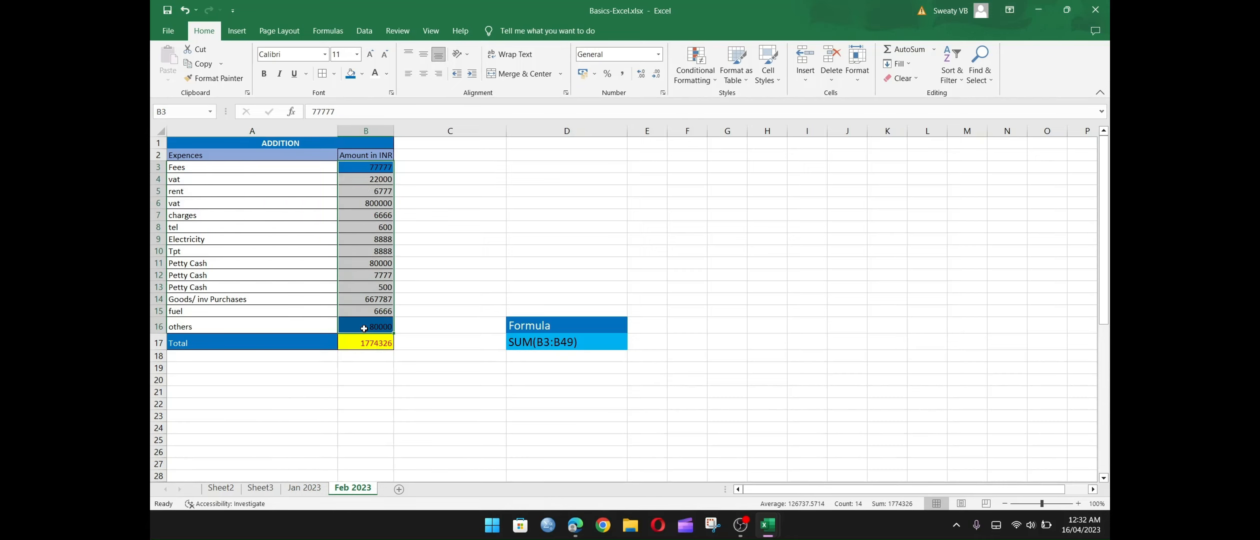
{"action": "key", "text": "Delete"}
{"action": "left_click", "coordinate": [453, 285]}
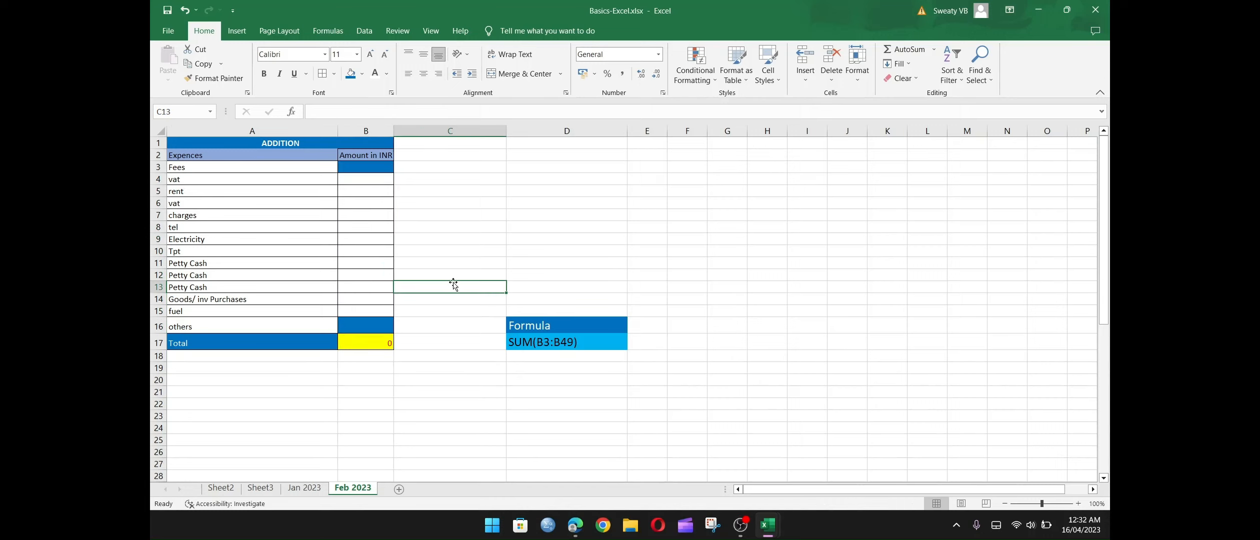
Check the total's formula against its cell range and change the formula note in D17 to SUM(B3:16).
{"action": "left_click", "coordinate": [554, 341]}
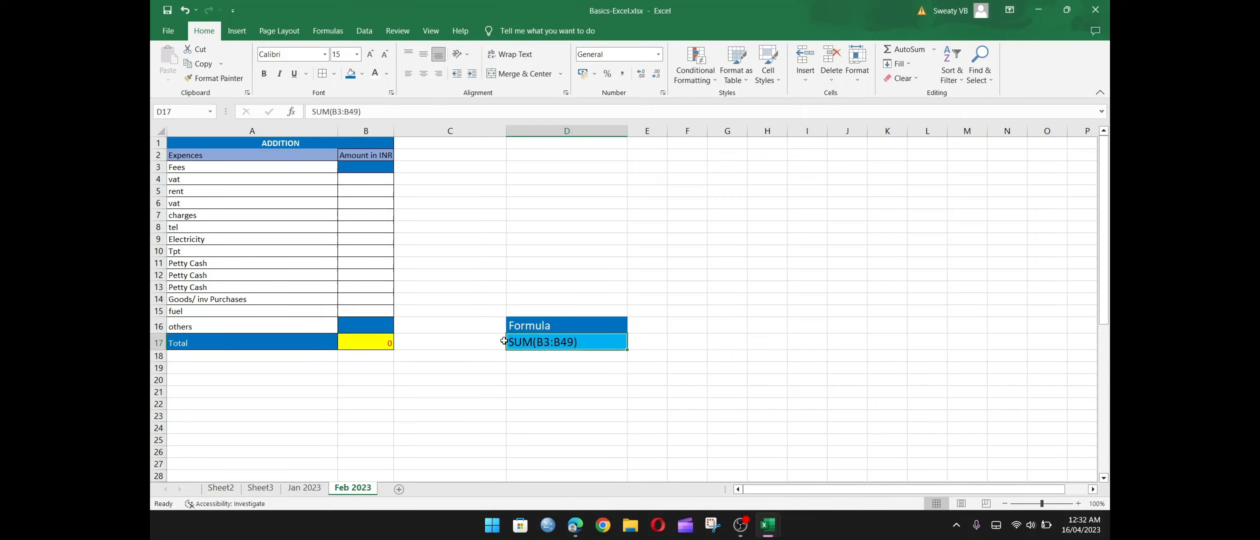
{"action": "left_click", "coordinate": [373, 343]}
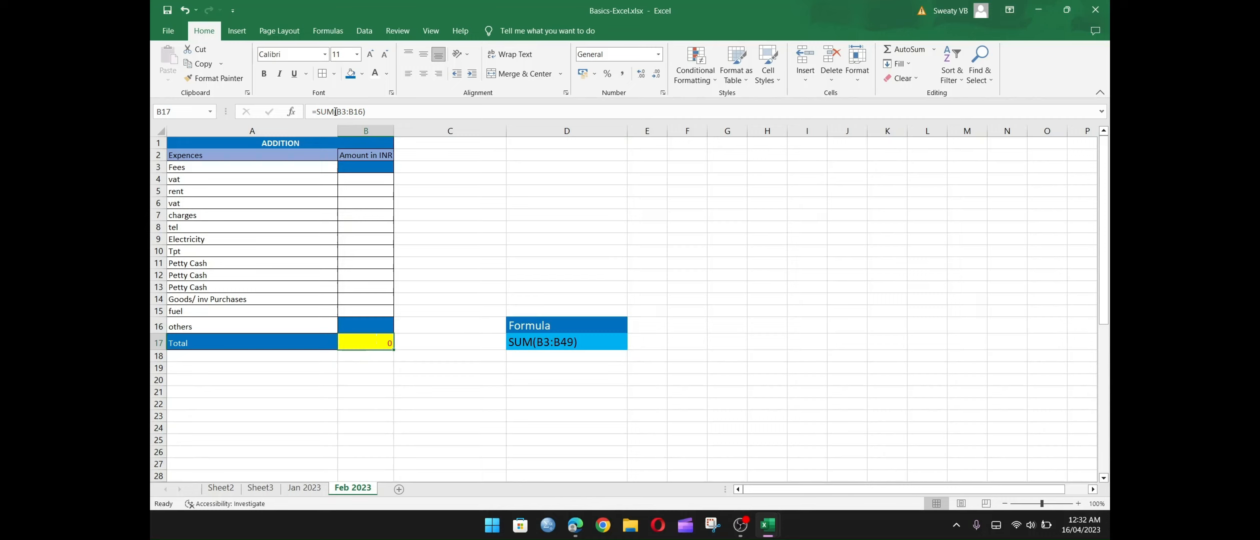
{"action": "left_click", "coordinate": [360, 167]}
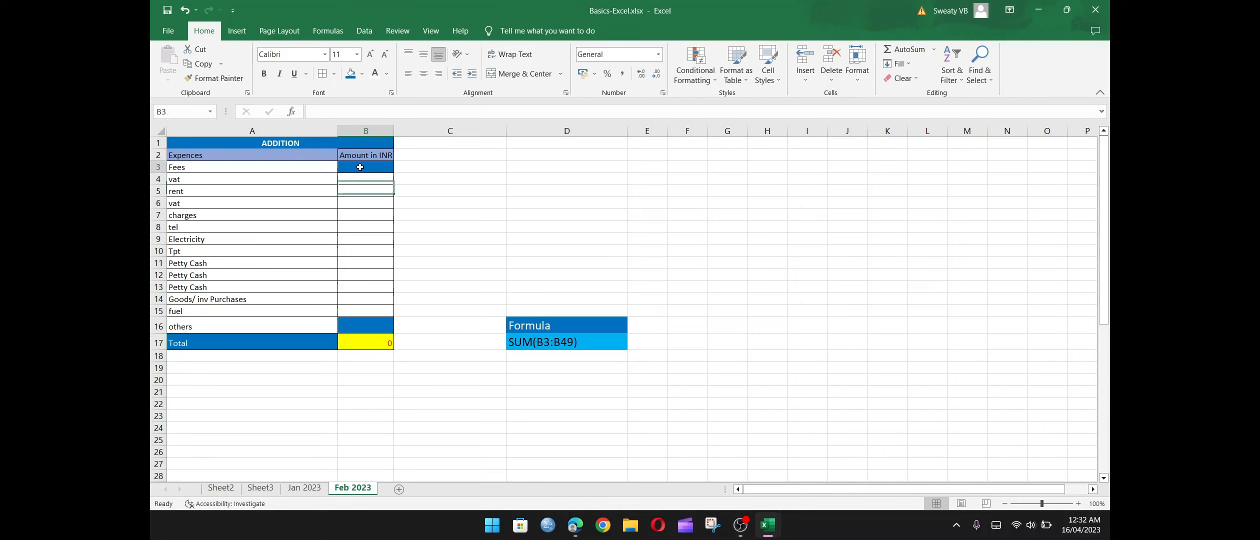
{"action": "left_click", "coordinate": [354, 327]}
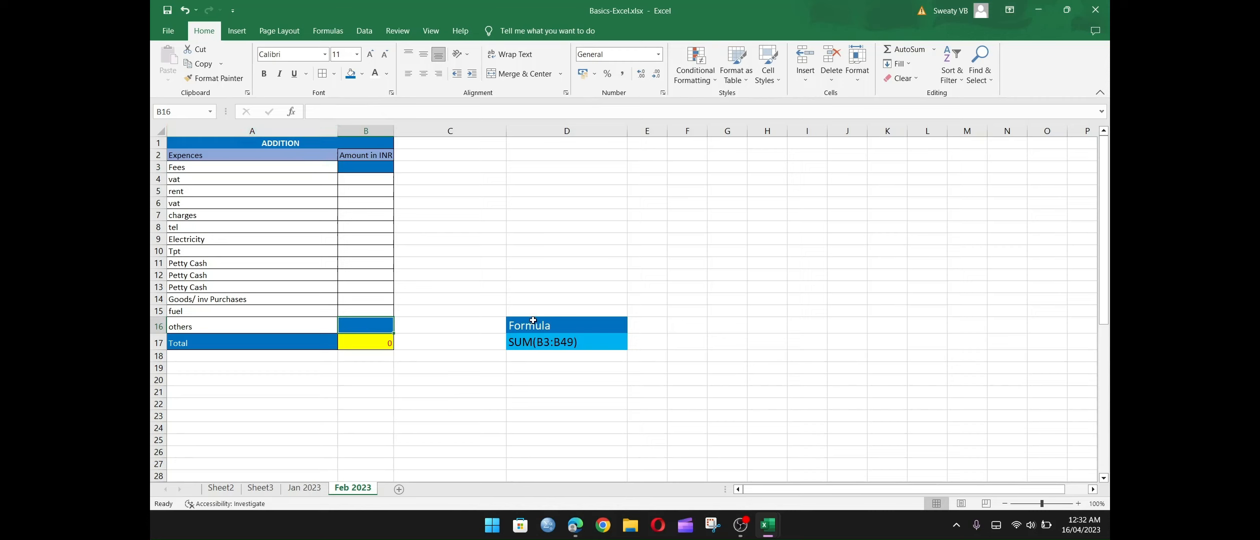
{"action": "double_click", "coordinate": [574, 344]}
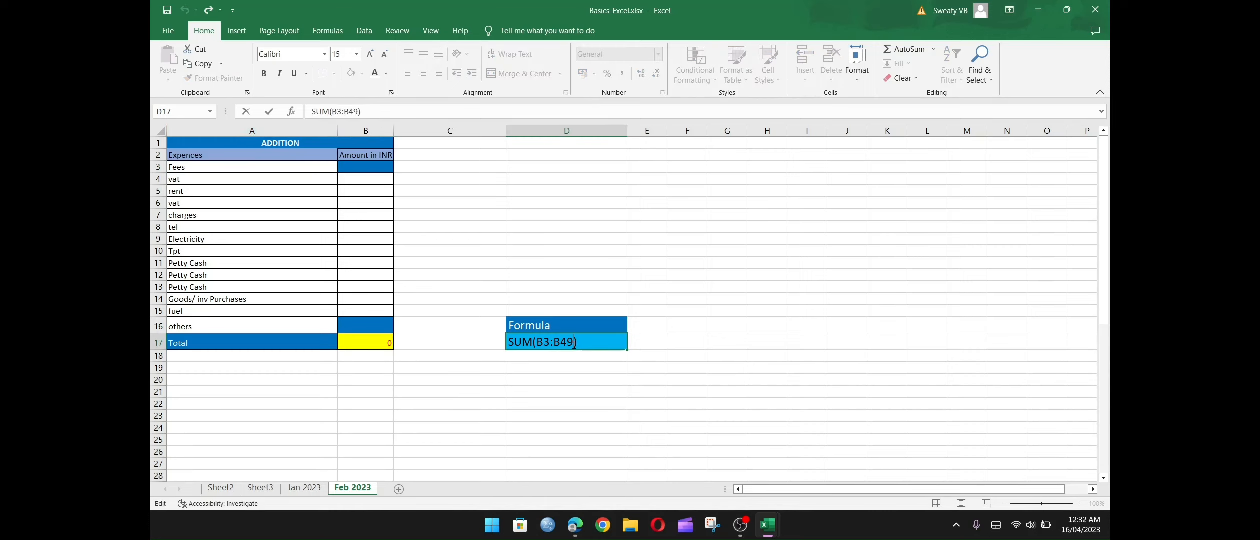
{"action": "key", "text": "BackSpace"}
{"action": "key", "text": "BackSpace"}
{"action": "key", "text": "BackSpace"}
{"action": "type", "text": "16"}
{"action": "key", "text": "Return"}
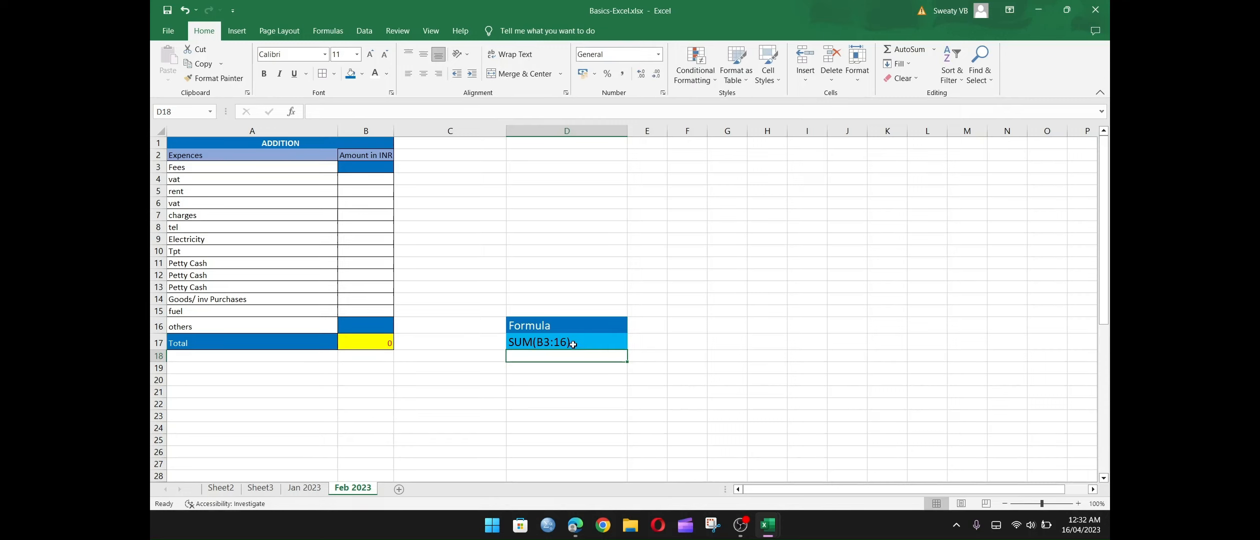
Enter trial amounts of 669 for Fees, 66 for vat and 677777 for rent, and check the total's formula.
{"action": "left_click", "coordinate": [360, 168]}
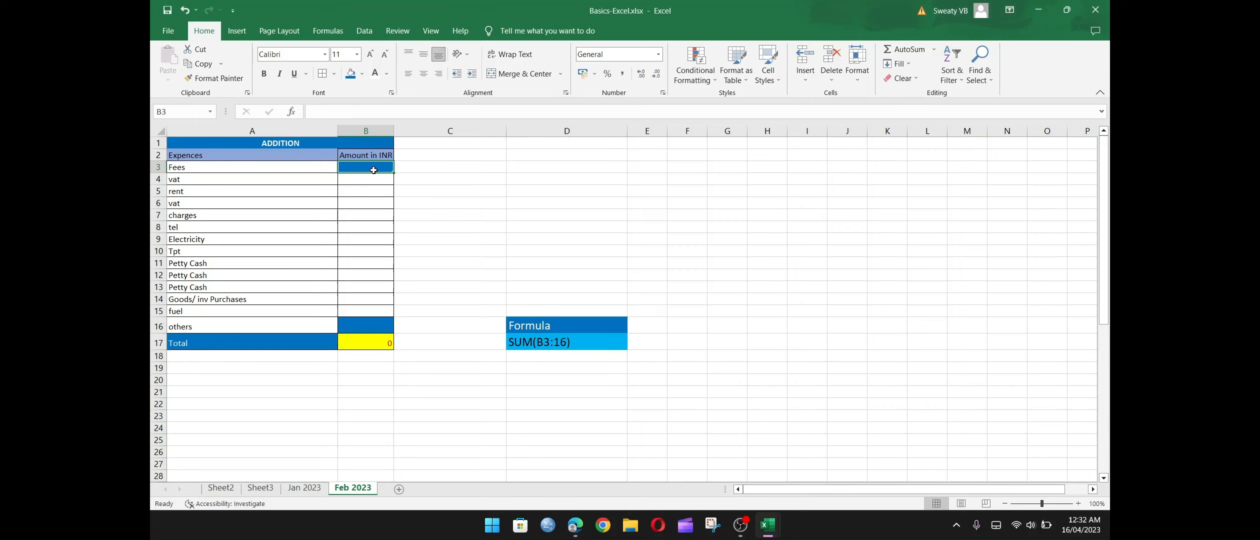
{"action": "type", "text": "669"}
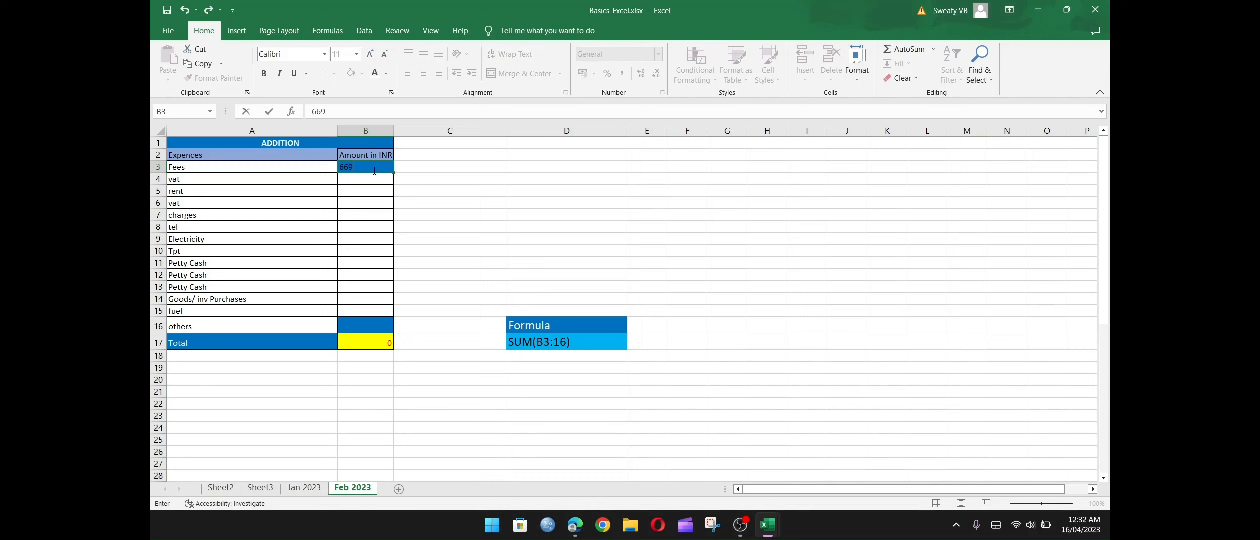
{"action": "key", "text": "Return"}
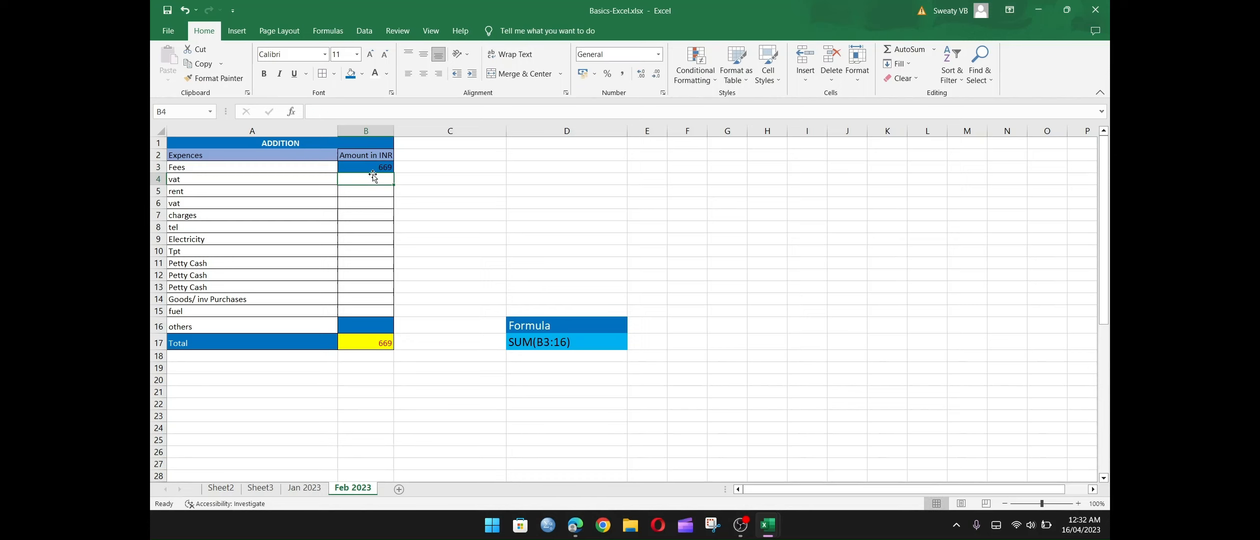
{"action": "type", "text": "66"}
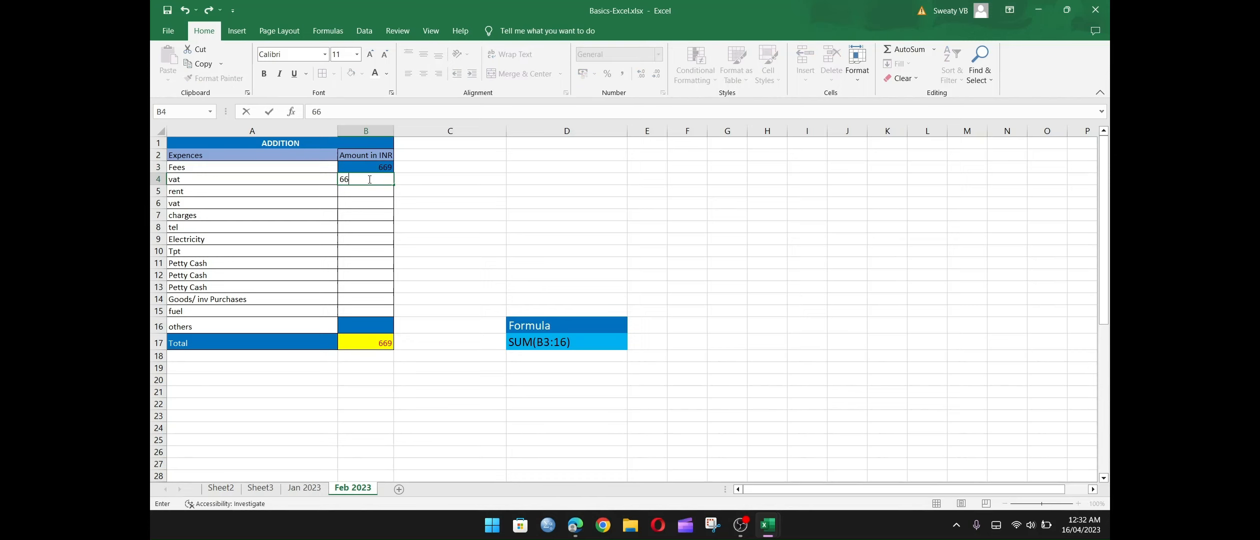
{"action": "key", "text": "Return"}
{"action": "type", "text": "677777"}
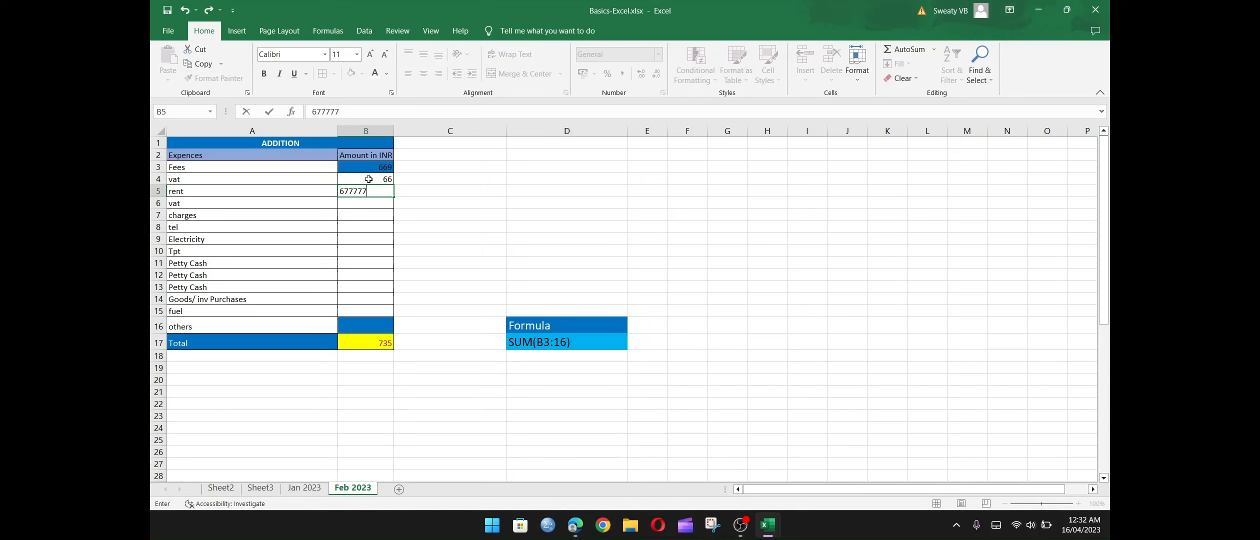
{"action": "key", "text": "Return"}
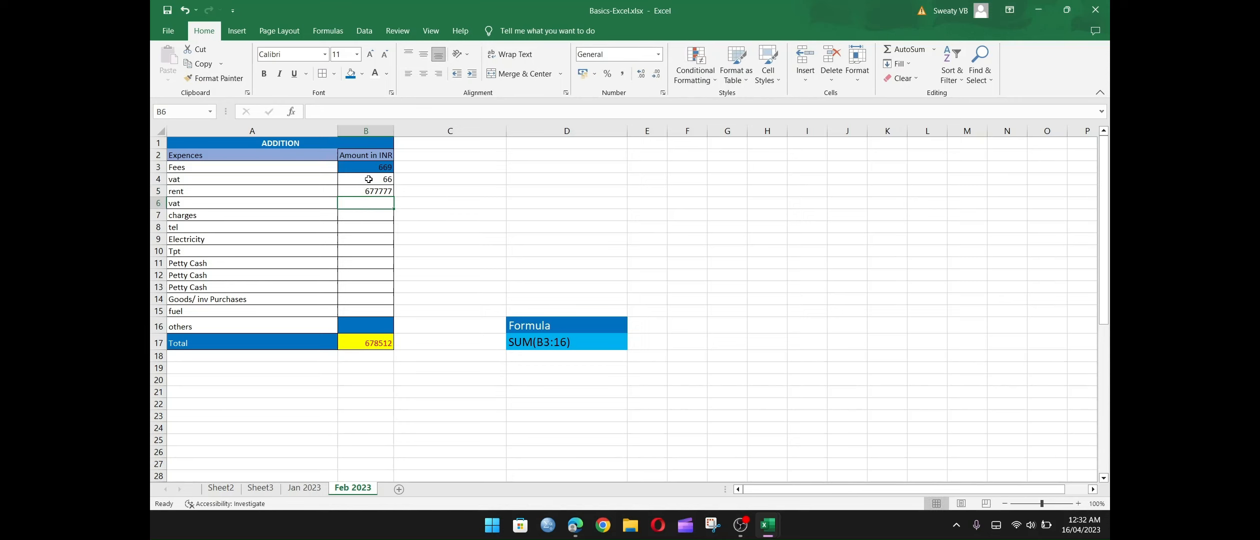
{"action": "left_click", "coordinate": [376, 345]}
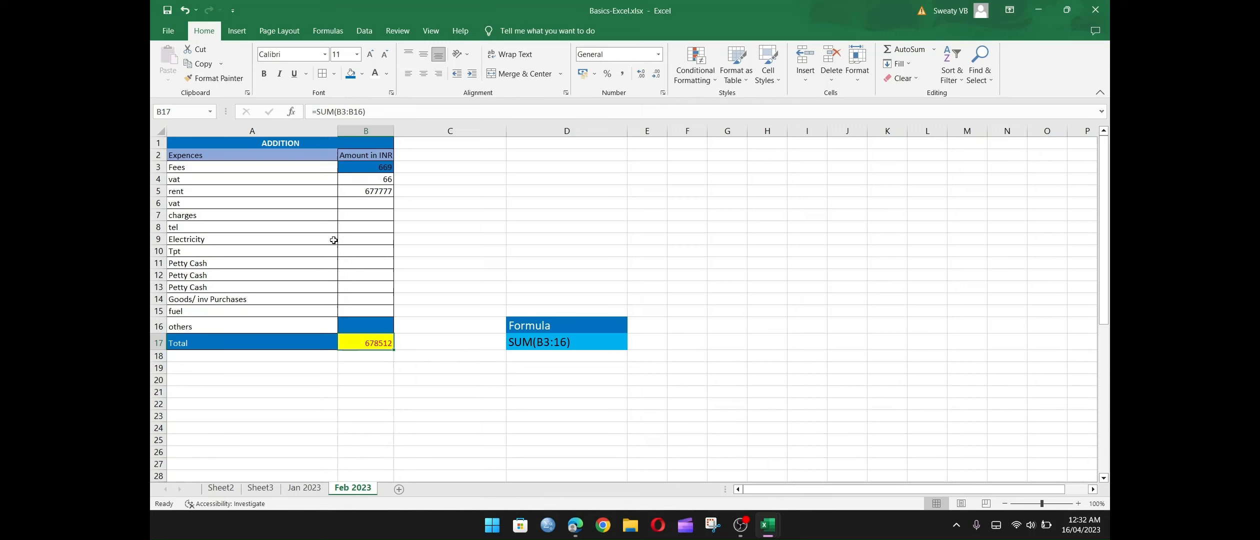
Clear the trial amounts for Fees, vat and rent in B3:B5 and check the total cell.
{"action": "left_click", "coordinate": [375, 170]}
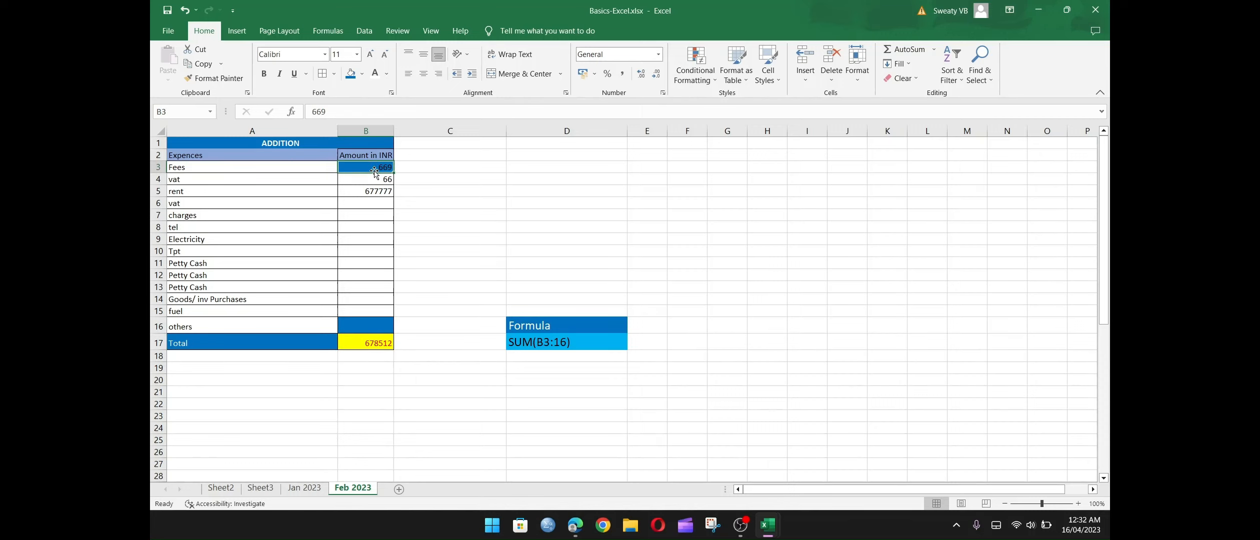
{"action": "left_click_drag", "start_coordinate": [375, 170], "coordinate": [375, 193]}
{"action": "key", "text": "Delete"}
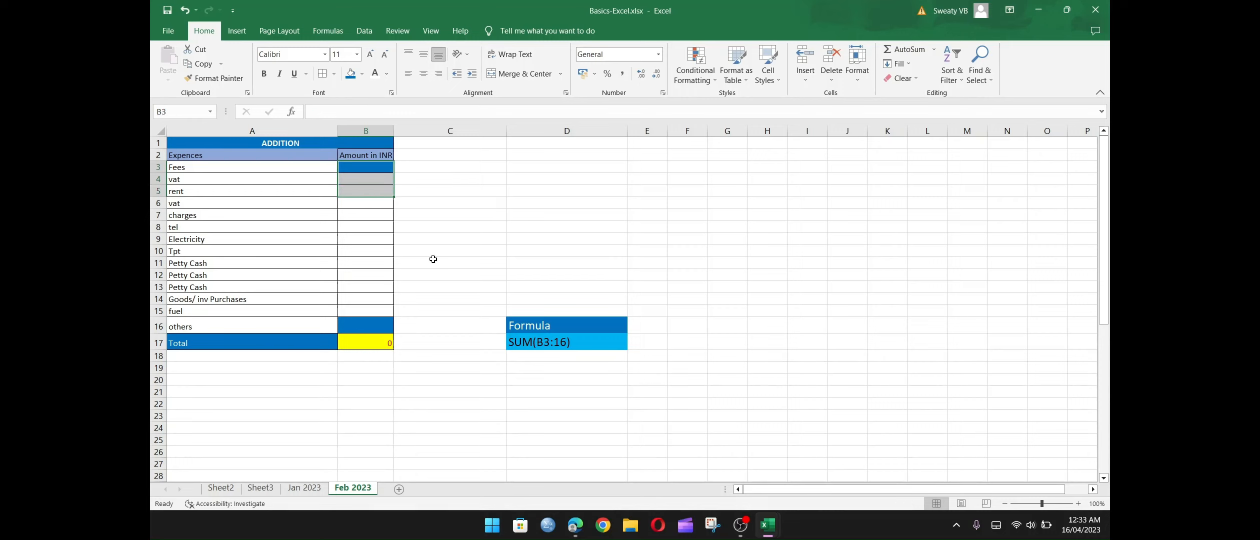
{"action": "left_click", "coordinate": [376, 347]}
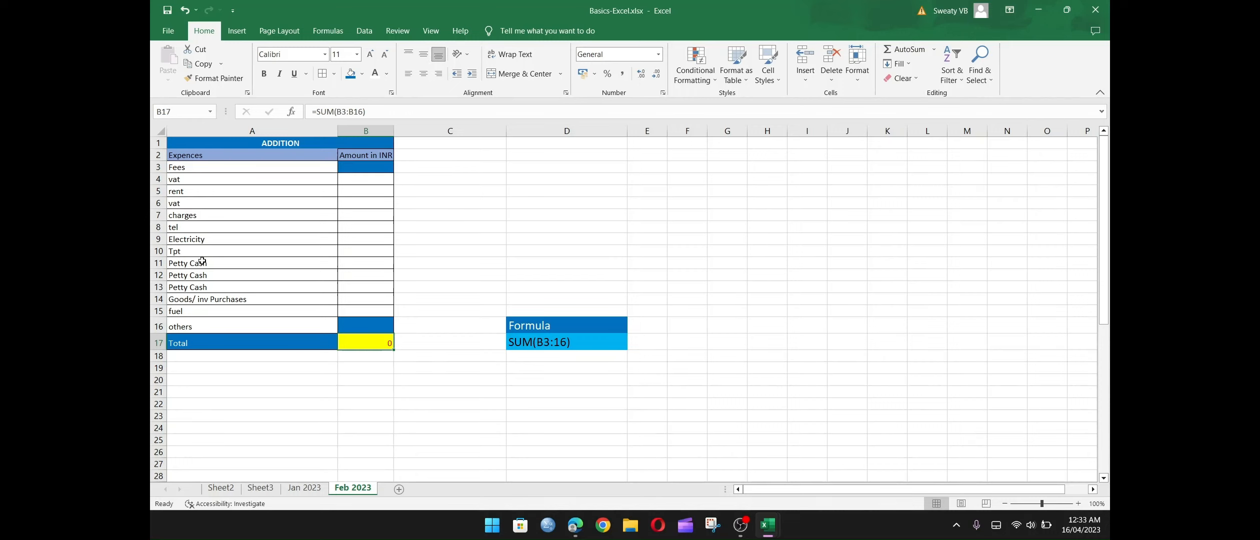
Insert 19 blank rows above the Tpt row, so that rows 10 to 28 are empty.
{"action": "left_click", "coordinate": [159, 252]}
{"action": "right_click", "coordinate": [160, 252]}
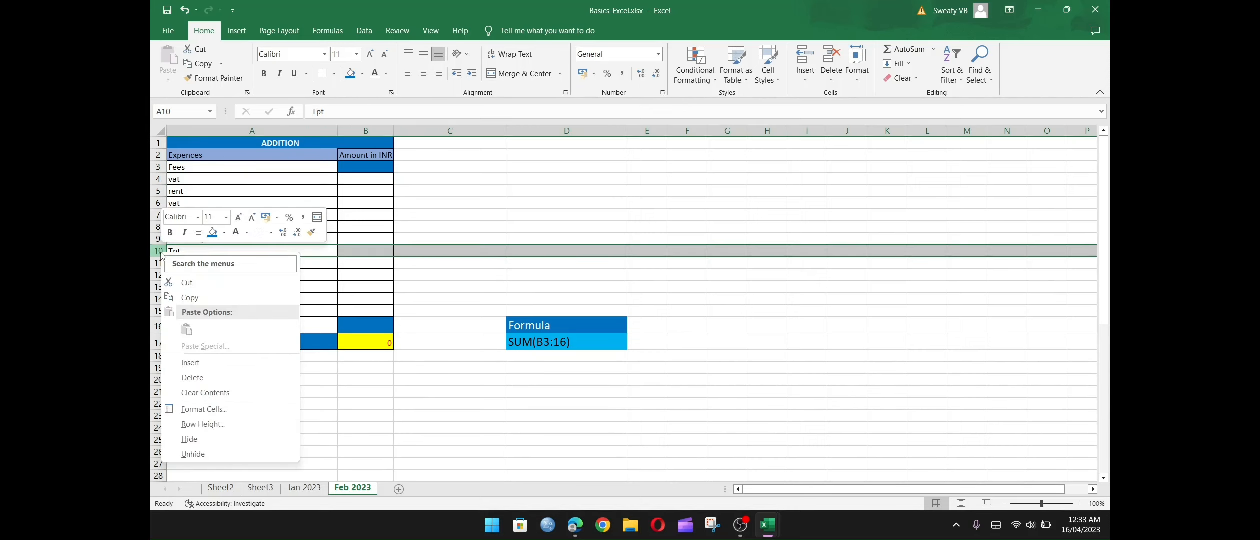
{"action": "left_click", "coordinate": [196, 363]}
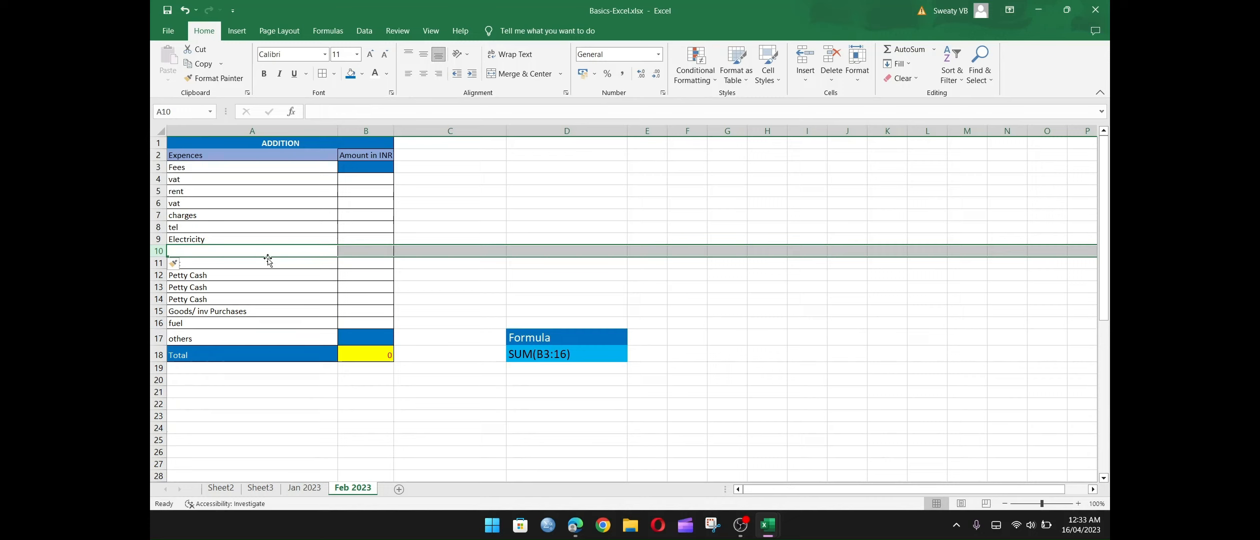
{"action": "right_click", "coordinate": [159, 250]}
{"action": "left_click", "coordinate": [195, 358]}
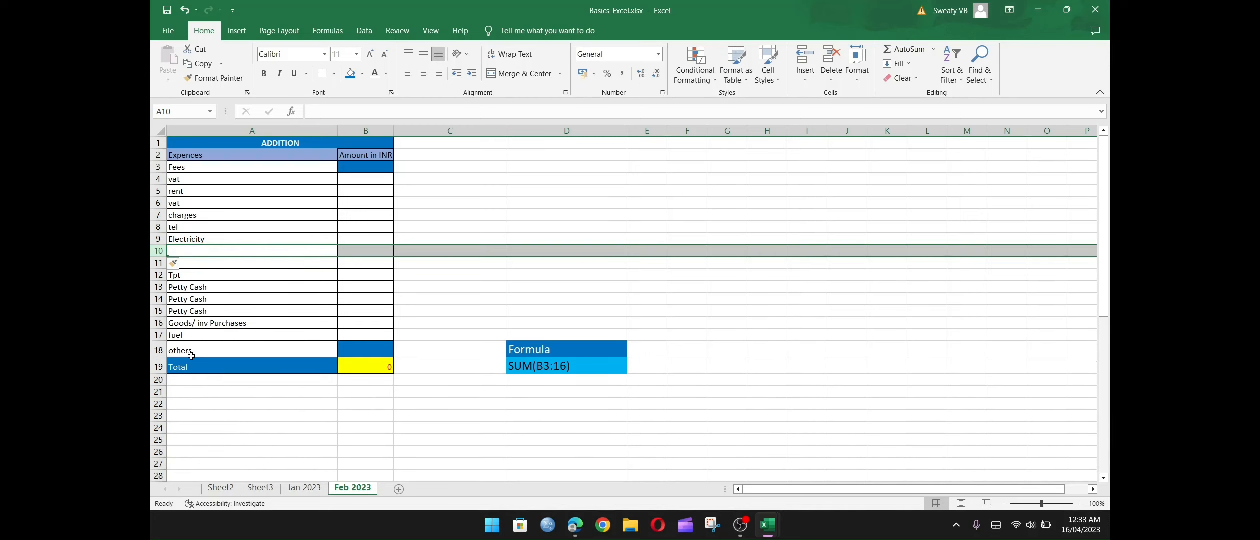
{"action": "key", "text": "F4"}
{"action": "key", "text": "F4"}
{"action": "key", "text": "F4"}
{"action": "key", "text": "F4"}
{"action": "key", "text": "F4"}
{"action": "key", "text": "F4"}
{"action": "key", "text": "F4"}
{"action": "key", "text": "F4"}
{"action": "key", "text": "F4"}
{"action": "key", "text": "F4"}
{"action": "key", "text": "F4"}
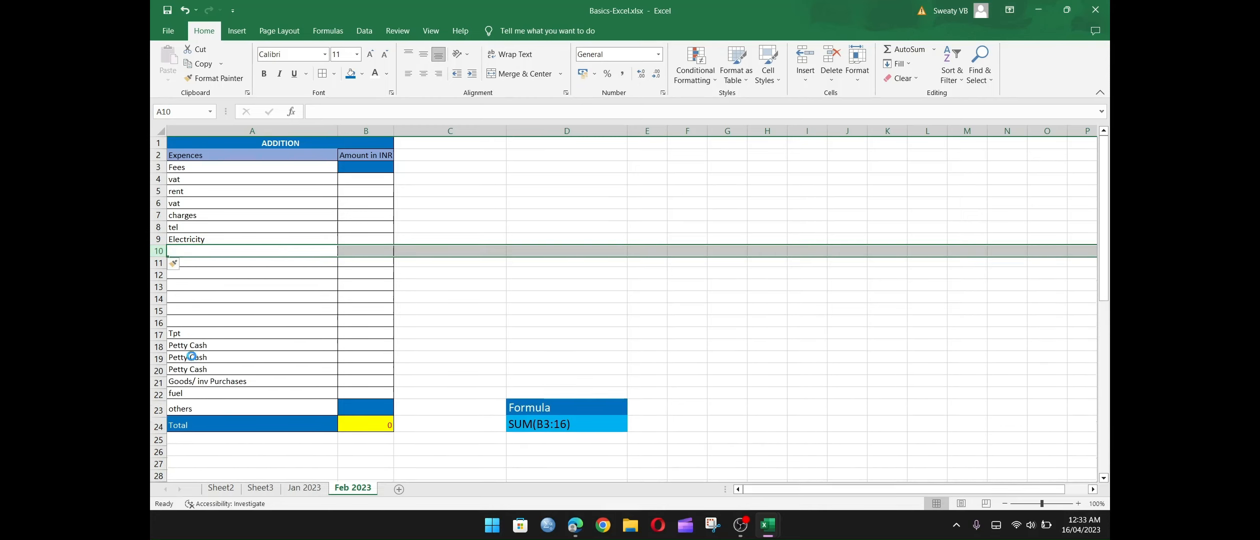
{"action": "key", "text": "F4"}
{"action": "key", "text": "F4"}
{"action": "key", "text": "F4"}
{"action": "key", "text": "F4"}
{"action": "key", "text": "F4"}
{"action": "key", "text": "F4"}
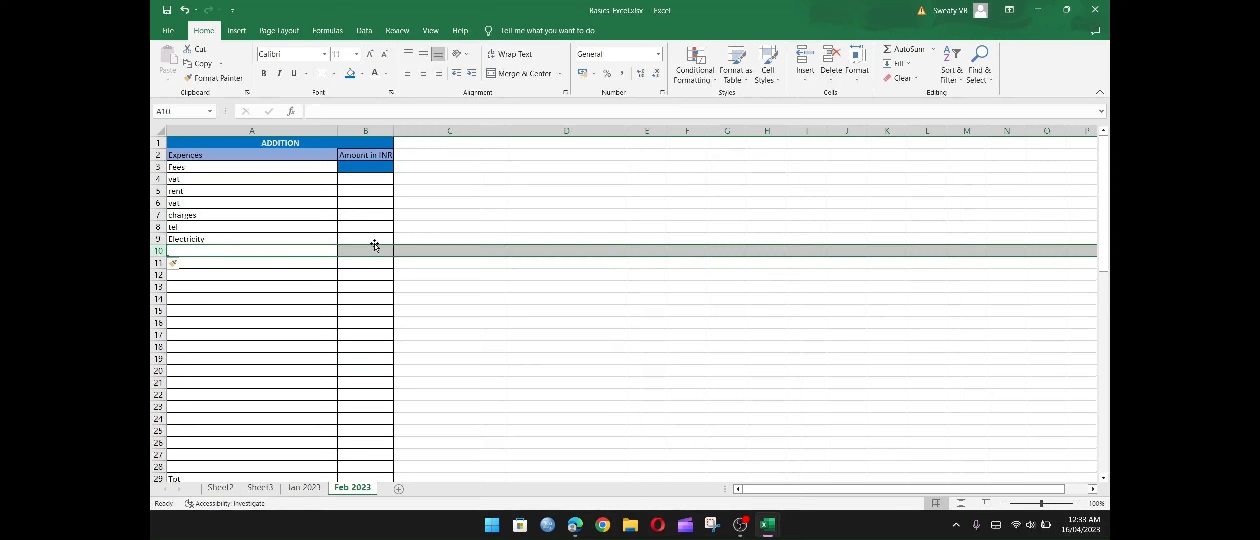
Enter Customer1 in A10 and fill the series down the blank rows to Customer19 in A28.
{"action": "left_click", "coordinate": [289, 251]}
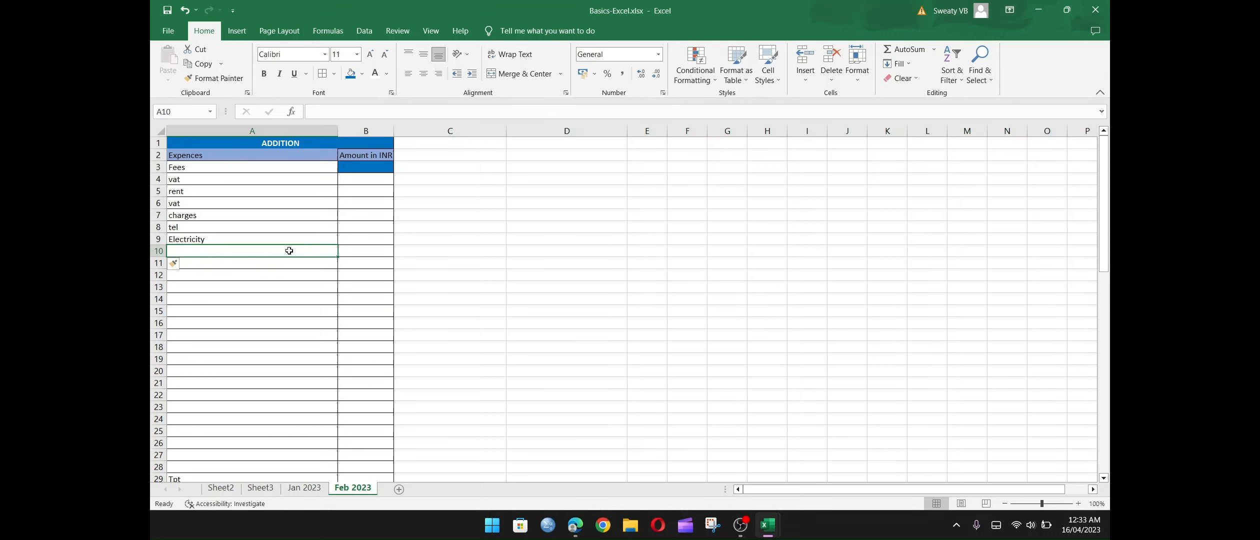
{"action": "type", "text": "Cu"}
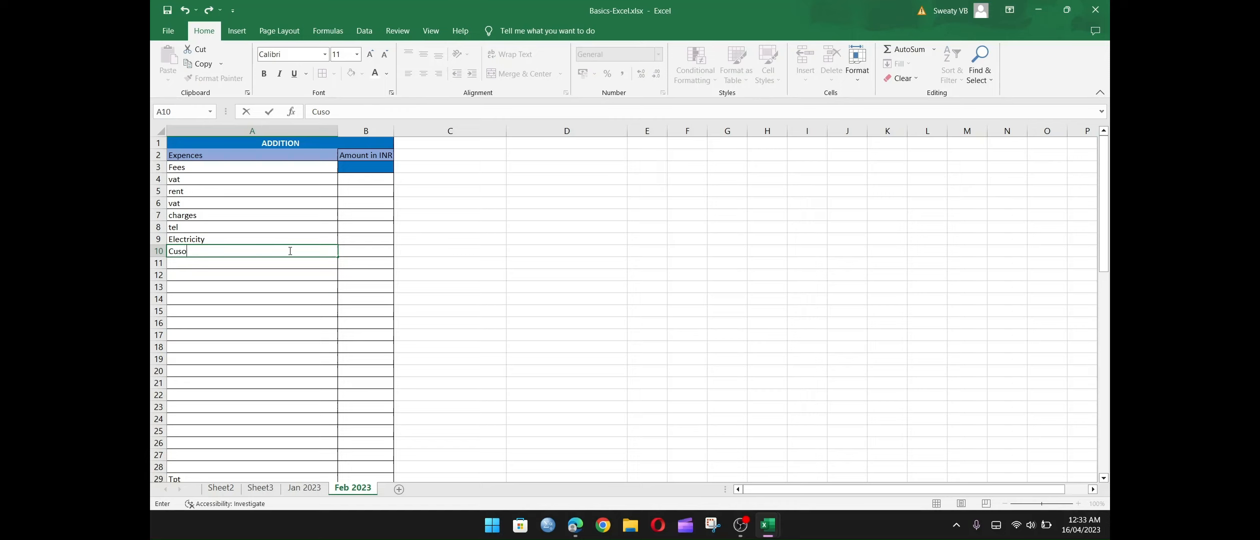
{"action": "type", "text": "stomwee"}
{"action": "key", "text": "BackSpace"}
{"action": "key", "text": "BackSpace"}
{"action": "key", "text": "BackSpace"}
{"action": "key", "text": "BackSpace"}
{"action": "key", "text": "BackSpace"}
{"action": "type", "text": "mwe"}
{"action": "key", "text": "Return"}
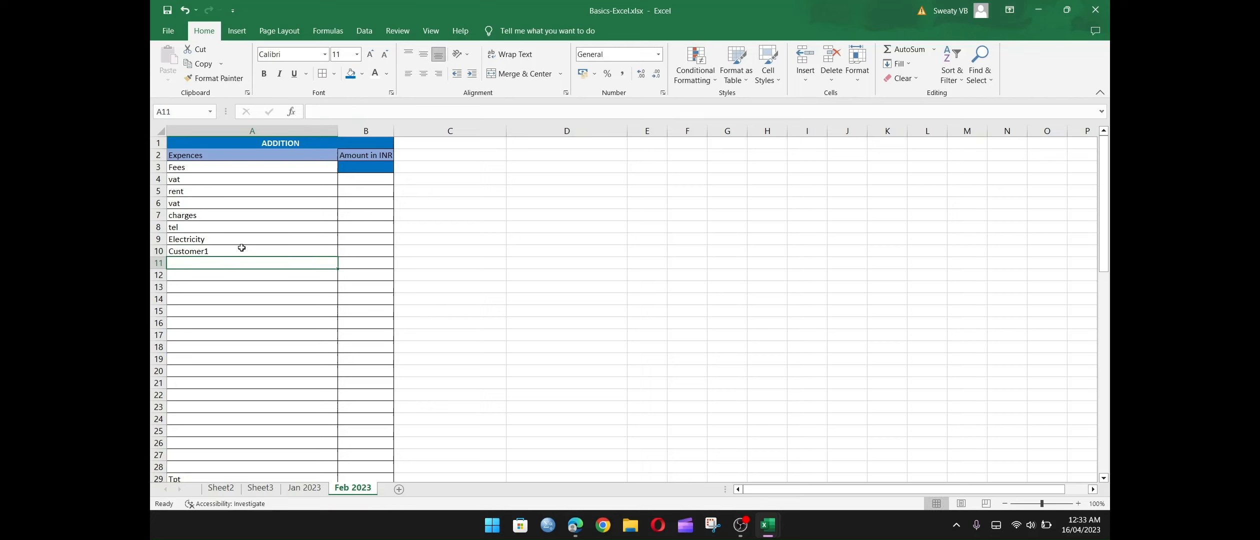
{"action": "left_click", "coordinate": [242, 248]}
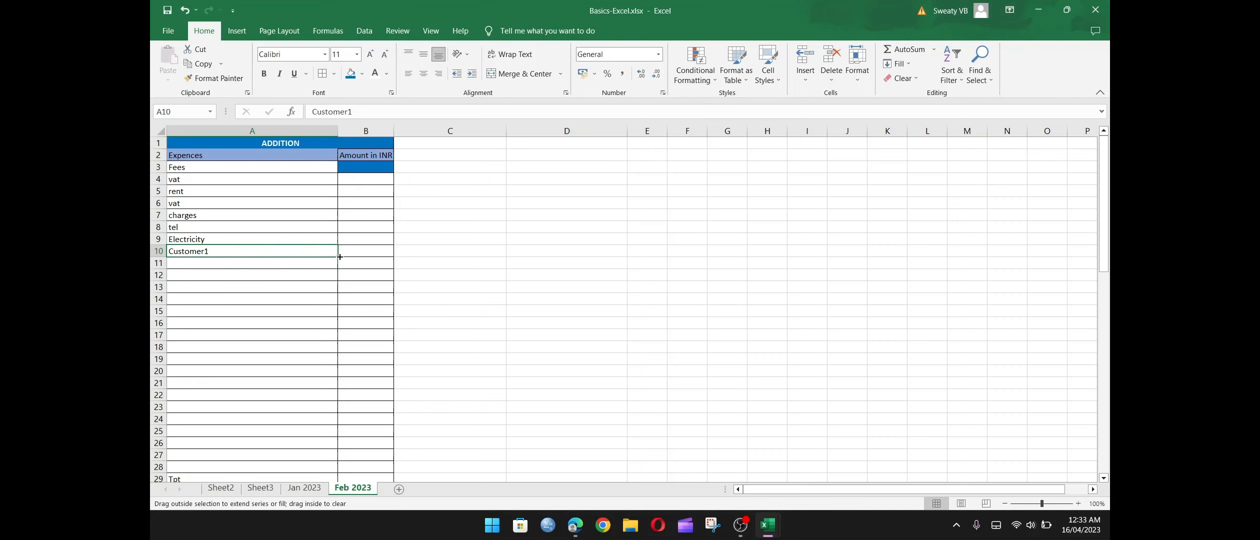
{"action": "left_click_drag", "start_coordinate": [340, 257], "coordinate": [311, 391]}
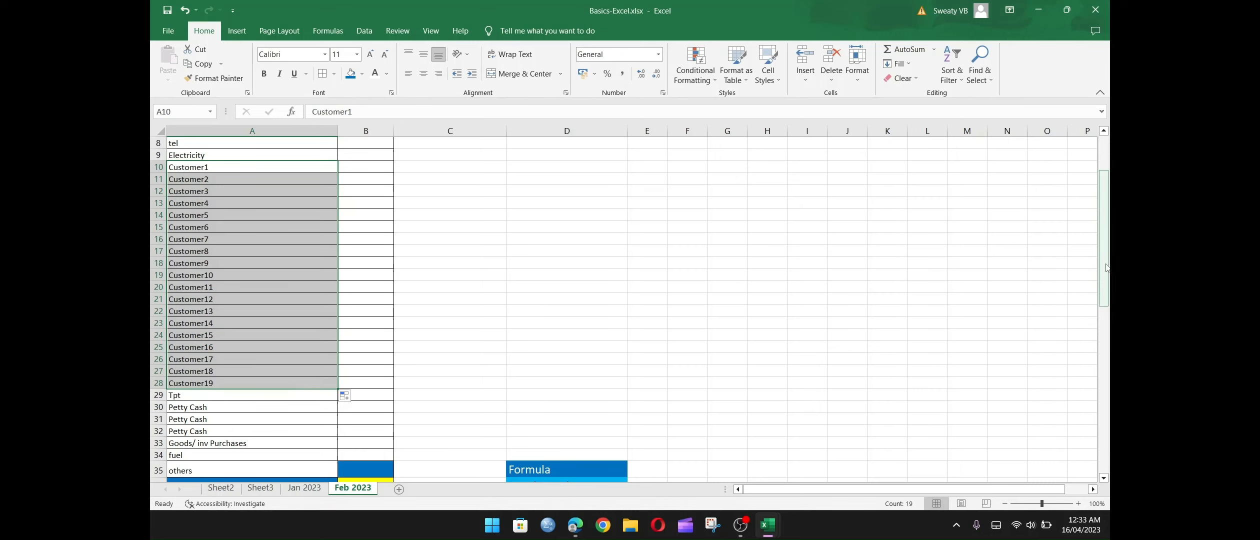
Check the total's formula in B36 and update the formula note in D36 to SUM(B3:35).
{"action": "left_click_drag", "start_coordinate": [1107, 269], "coordinate": [1106, 293]}
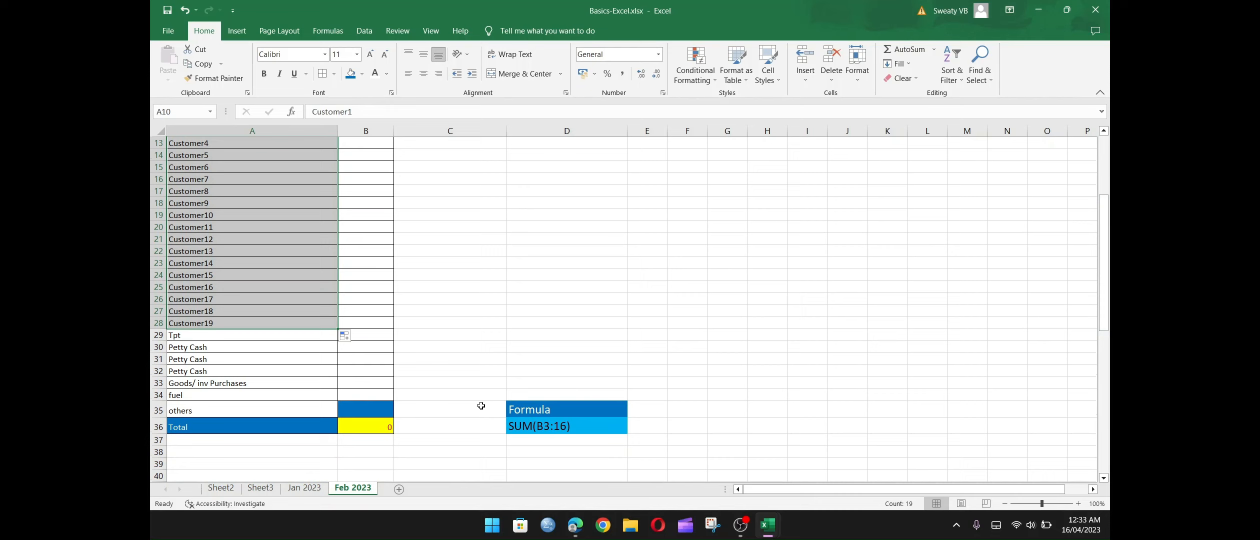
{"action": "left_click", "coordinate": [372, 429]}
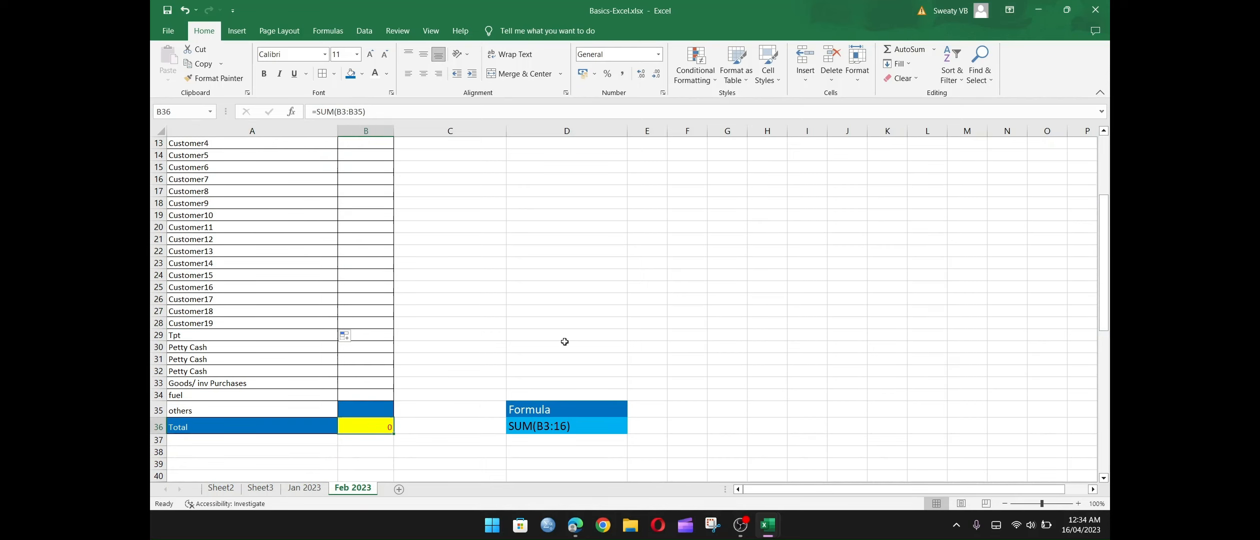
{"action": "double_click", "coordinate": [563, 429]}
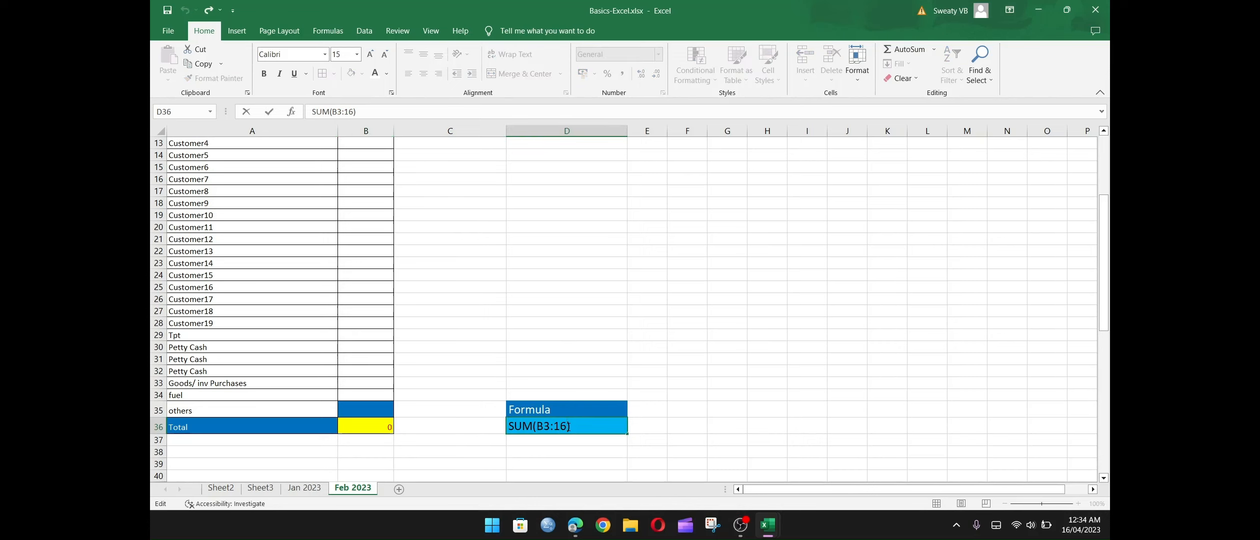
{"action": "key", "text": "BackSpace"}
{"action": "key", "text": "BackSpace"}
{"action": "type", "text": "35"}
{"action": "key", "text": "Return"}
{"action": "left_click", "coordinate": [273, 424]}
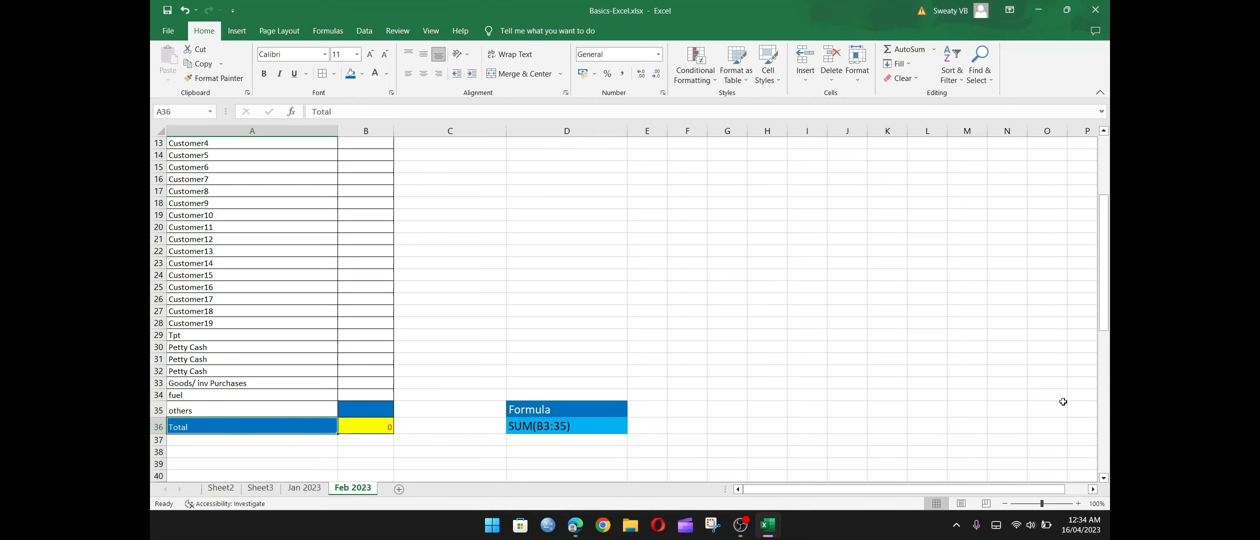
Enter the starting amounts 123 for Fees in B3 and 230 for vat in B4 on the Feb 2023 sheet.
{"action": "left_click_drag", "start_coordinate": [1104, 320], "coordinate": [1104, 260]}
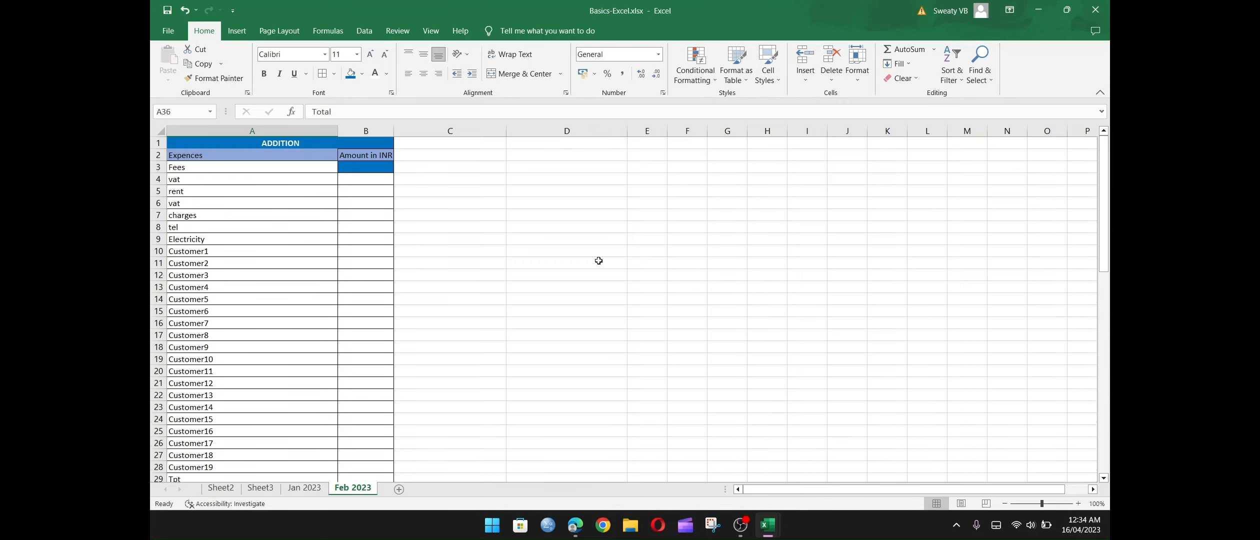
{"action": "left_click", "coordinate": [377, 169]}
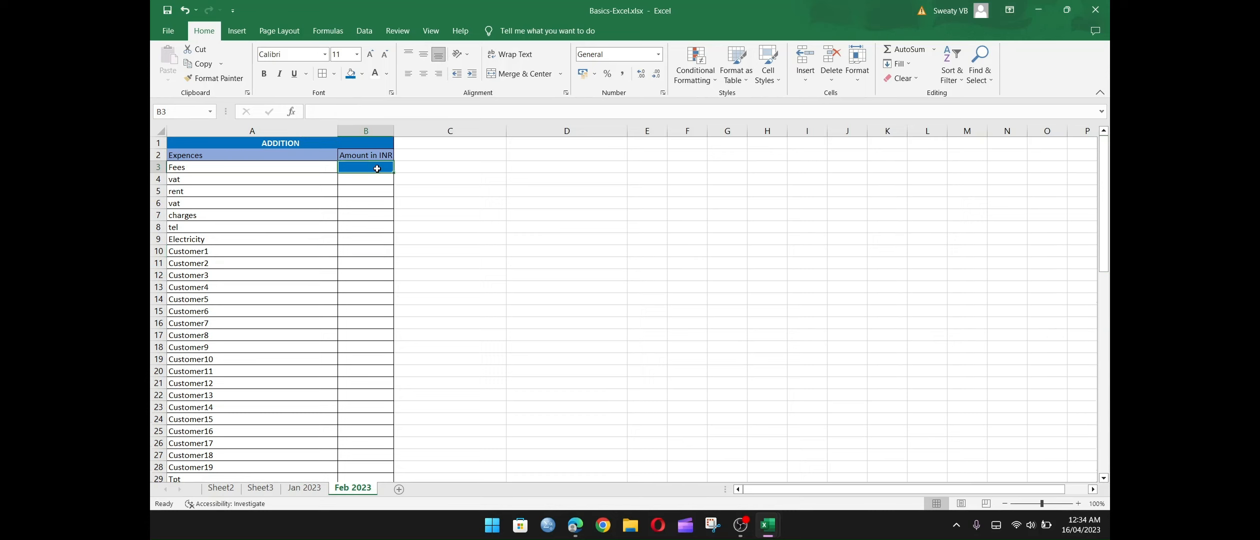
{"action": "type", "text": "123"}
{"action": "key", "text": "Return"}
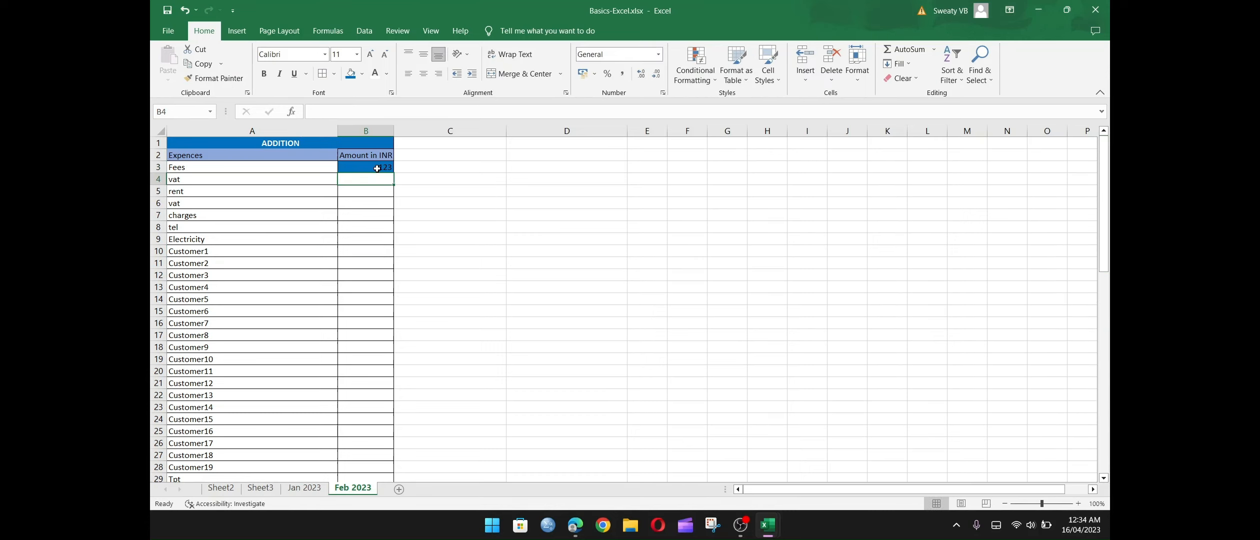
{"action": "type", "text": "2"}
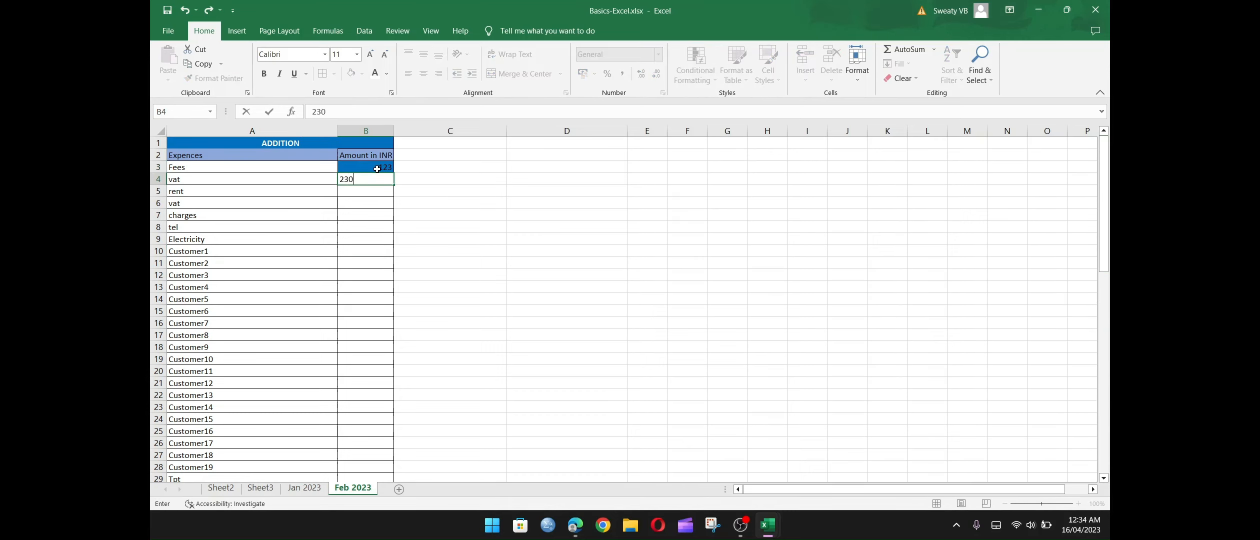
{"action": "type", "text": "30"}
{"action": "left_click", "coordinate": [460, 198]}
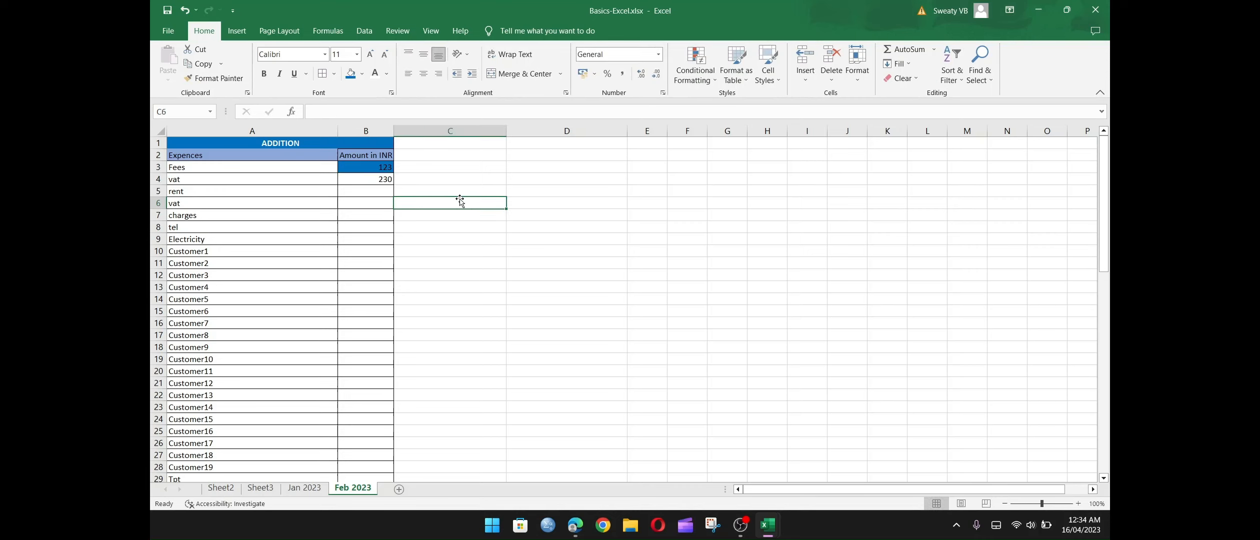
Fill the amount series from B3:B4 down through the others row in B35.
{"action": "left_click", "coordinate": [367, 170]}
{"action": "left_click_drag", "start_coordinate": [366, 174], "coordinate": [379, 444]}
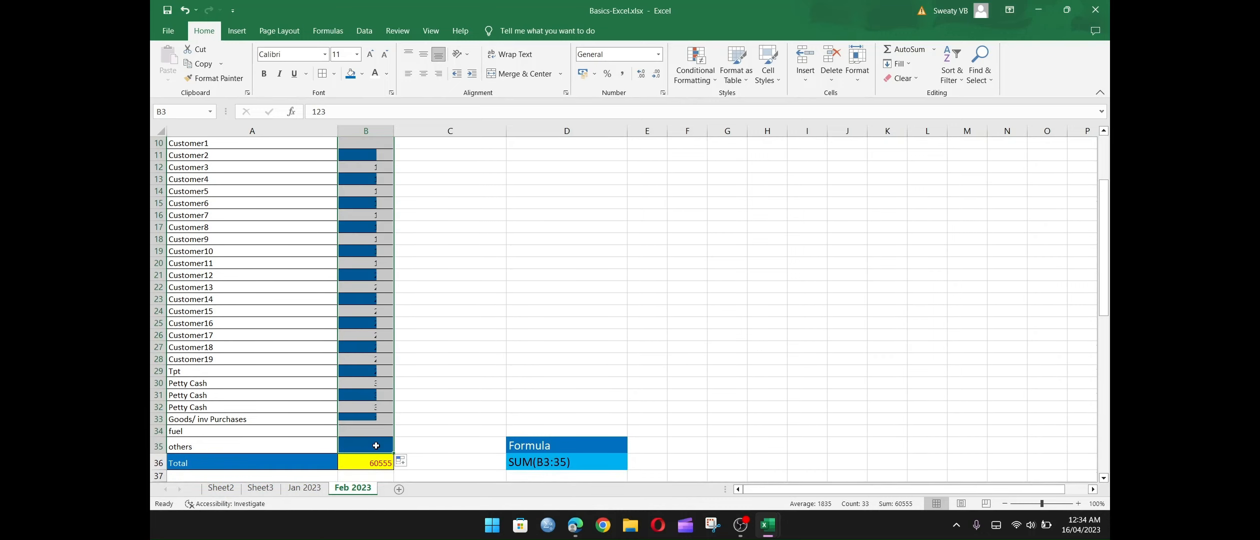
{"action": "left_click", "coordinate": [596, 300]}
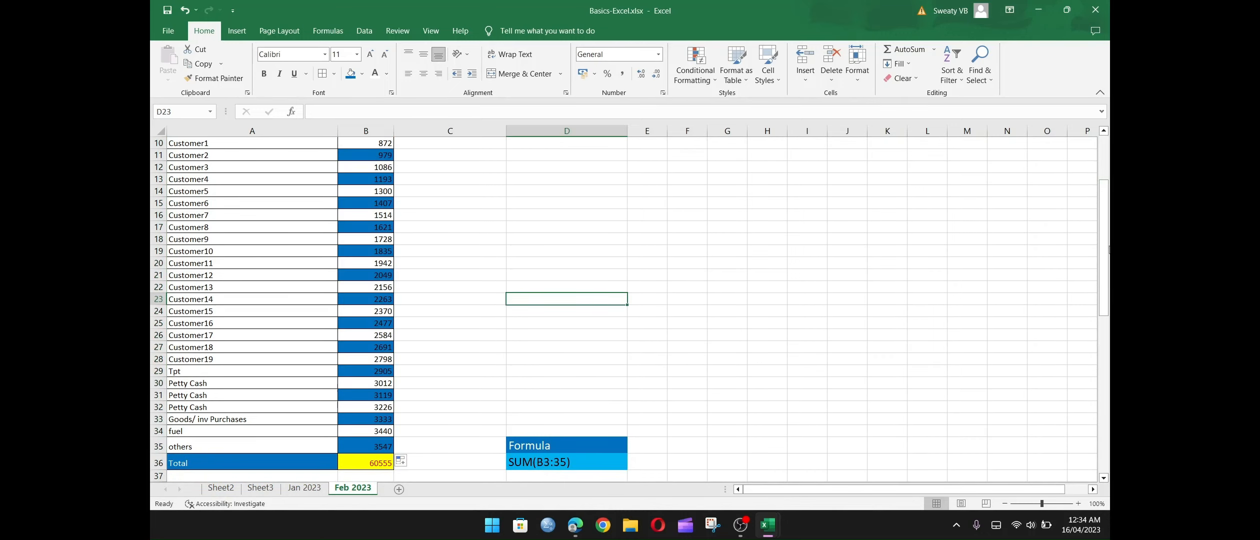
Remove the blue cell fill from the amounts in B3:B35.
{"action": "left_click_drag", "start_coordinate": [1104, 248], "coordinate": [1104, 203]}
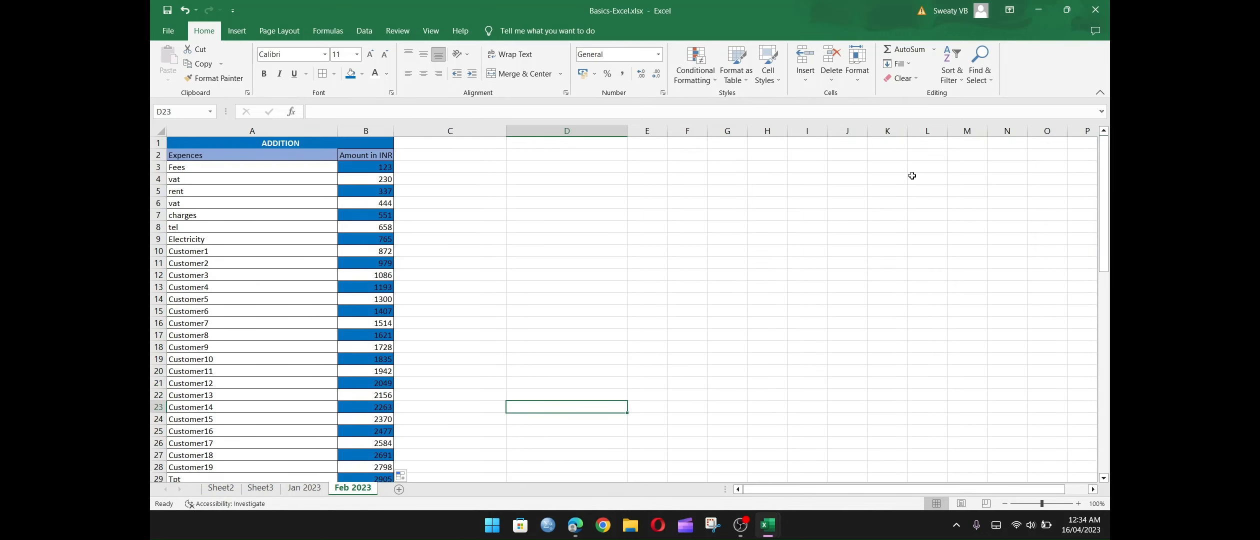
{"action": "left_click", "coordinate": [384, 168]}
{"action": "left_click", "coordinate": [384, 177]}
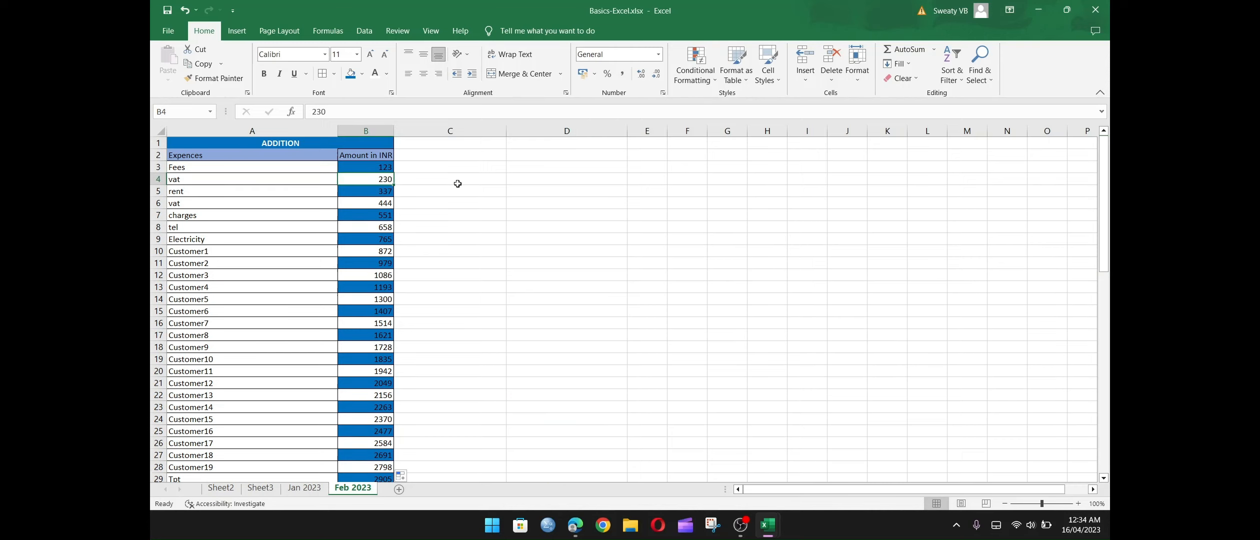
{"action": "left_click", "coordinate": [377, 189]}
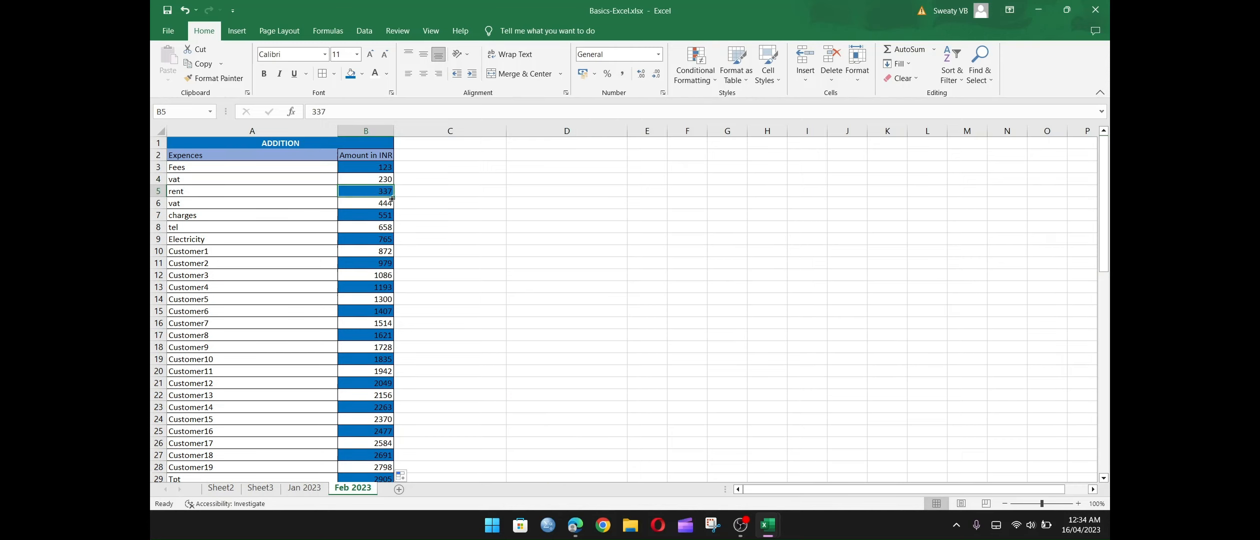
{"action": "left_click", "coordinate": [387, 203]}
{"action": "left_click", "coordinate": [378, 213]}
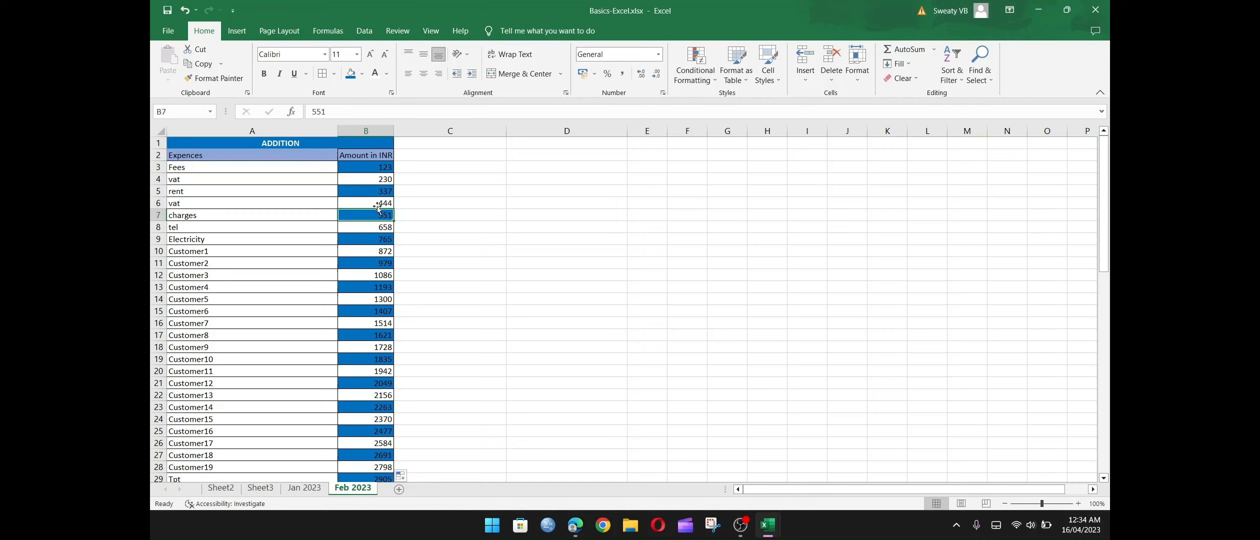
{"action": "left_click_drag", "start_coordinate": [381, 168], "coordinate": [376, 451]}
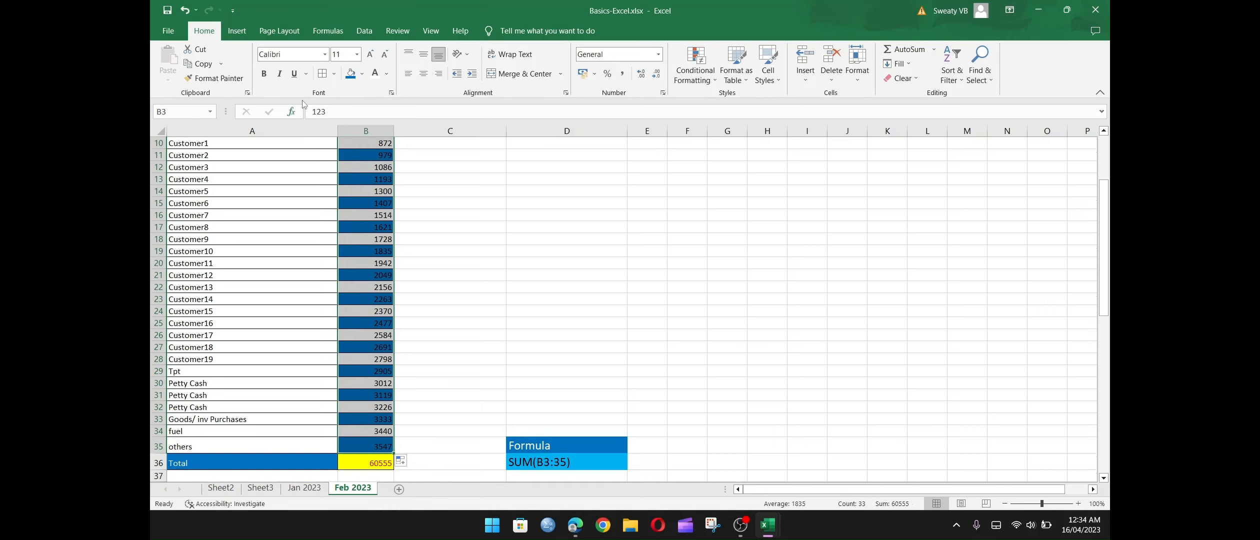
{"action": "left_click", "coordinate": [362, 74]}
{"action": "left_click", "coordinate": [370, 188]}
{"action": "scroll", "coordinate": [442, 191], "scroll_direction": "up", "scroll_amount": 3}
{"action": "left_click", "coordinate": [441, 190]}
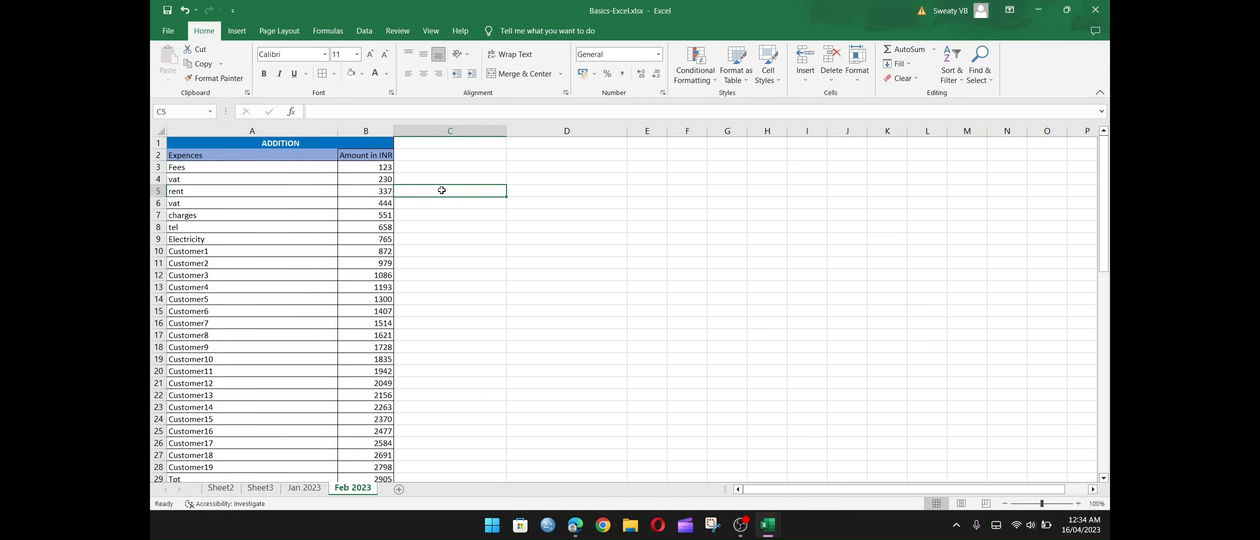
Check individual amounts in column B and the total's formula in B36.
{"action": "left_click", "coordinate": [385, 166]}
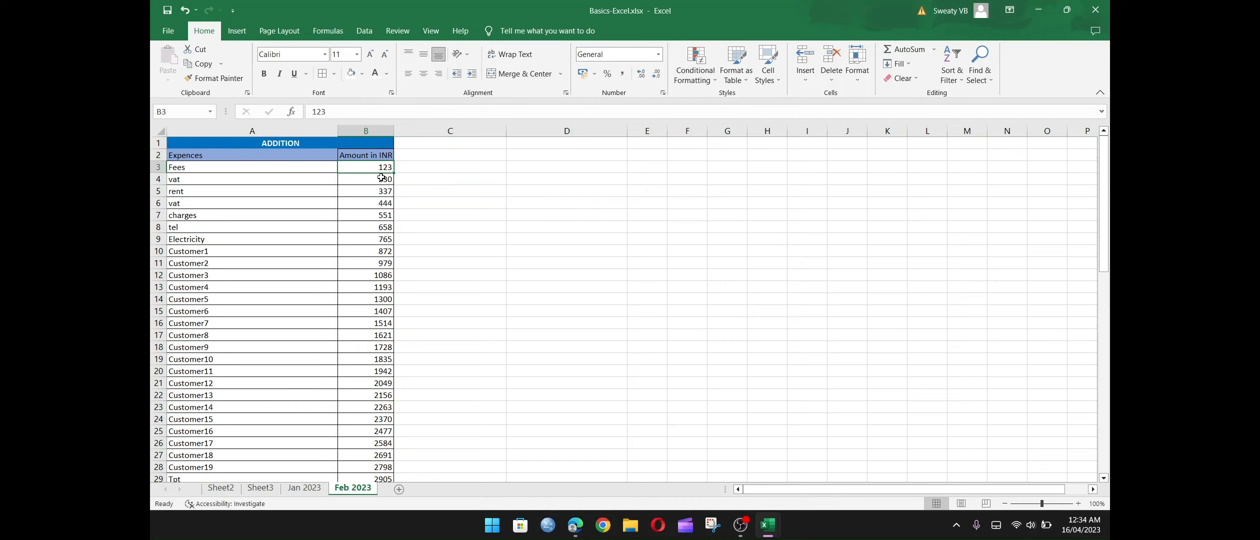
{"action": "left_click", "coordinate": [382, 178]}
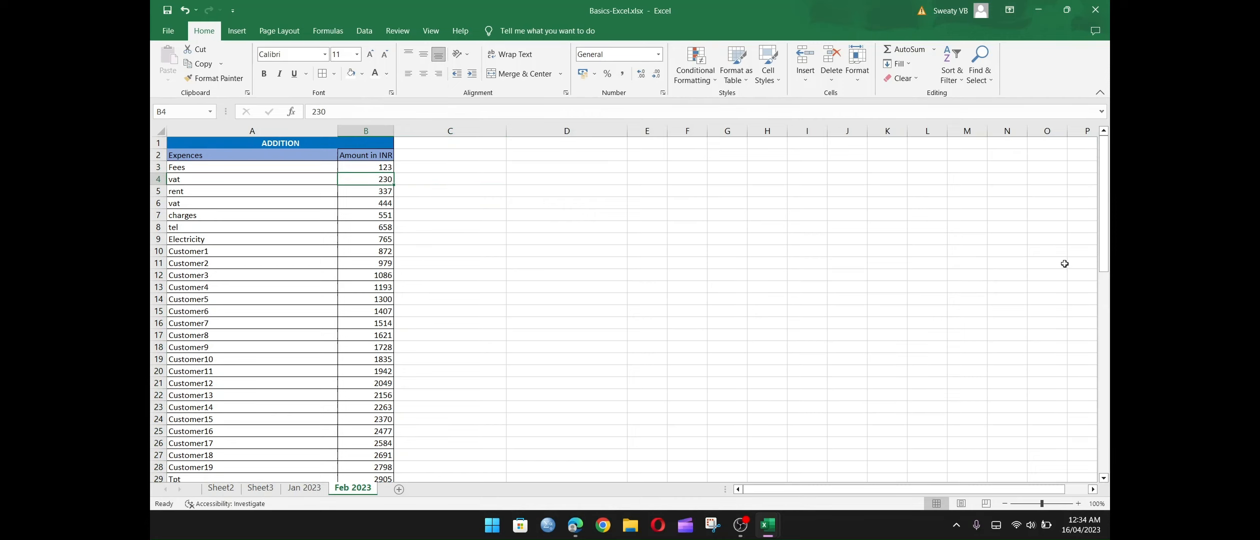
{"action": "left_click_drag", "start_coordinate": [1104, 268], "coordinate": [1103, 379]}
{"action": "left_click", "coordinate": [383, 307]}
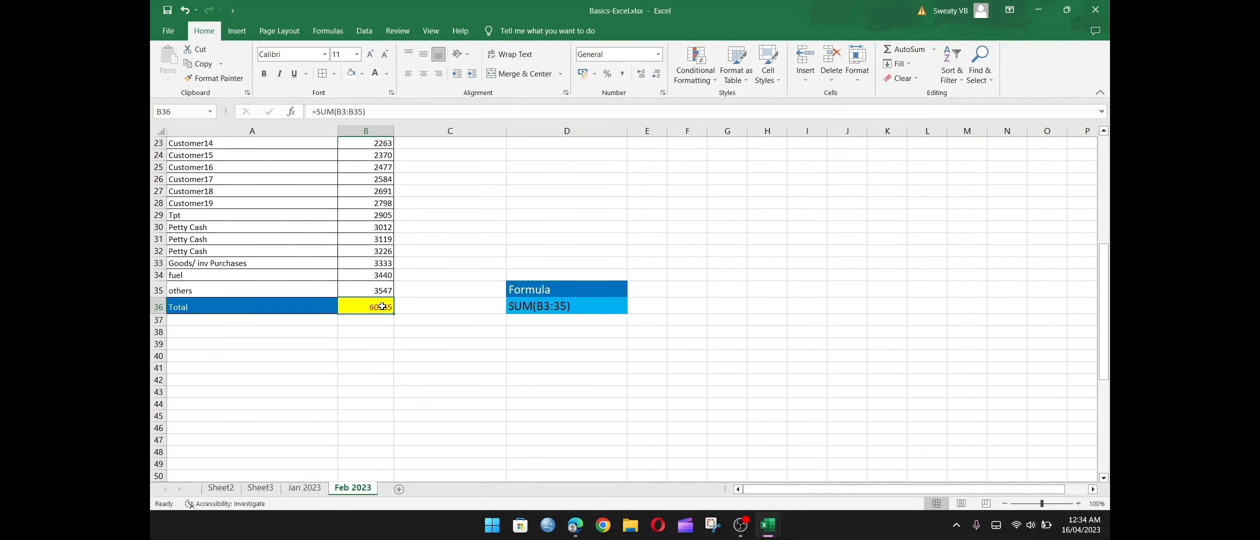
{"action": "left_click", "coordinate": [387, 228]}
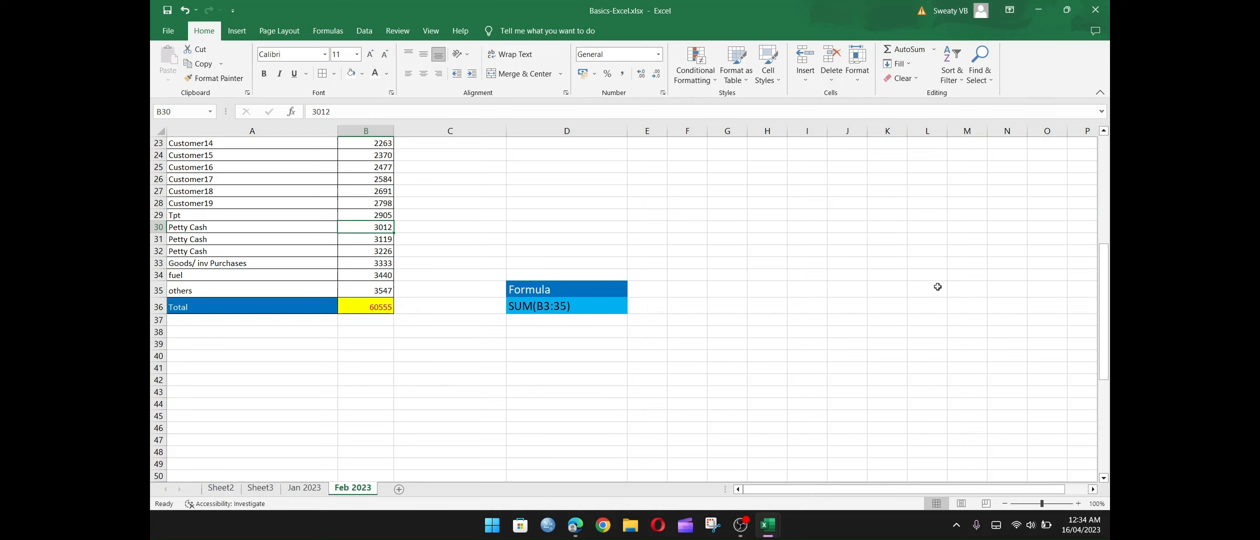
Set the vat amount in B4 on the Jan 2023 sheet to 4444.
{"action": "left_click", "coordinate": [304, 488]}
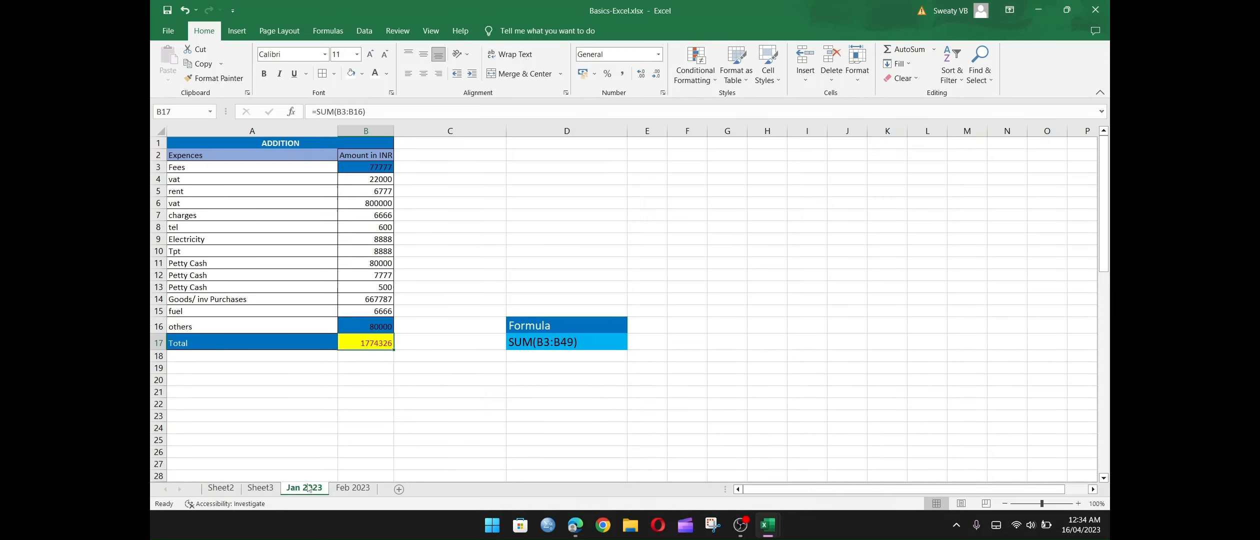
{"action": "left_click", "coordinate": [361, 167]}
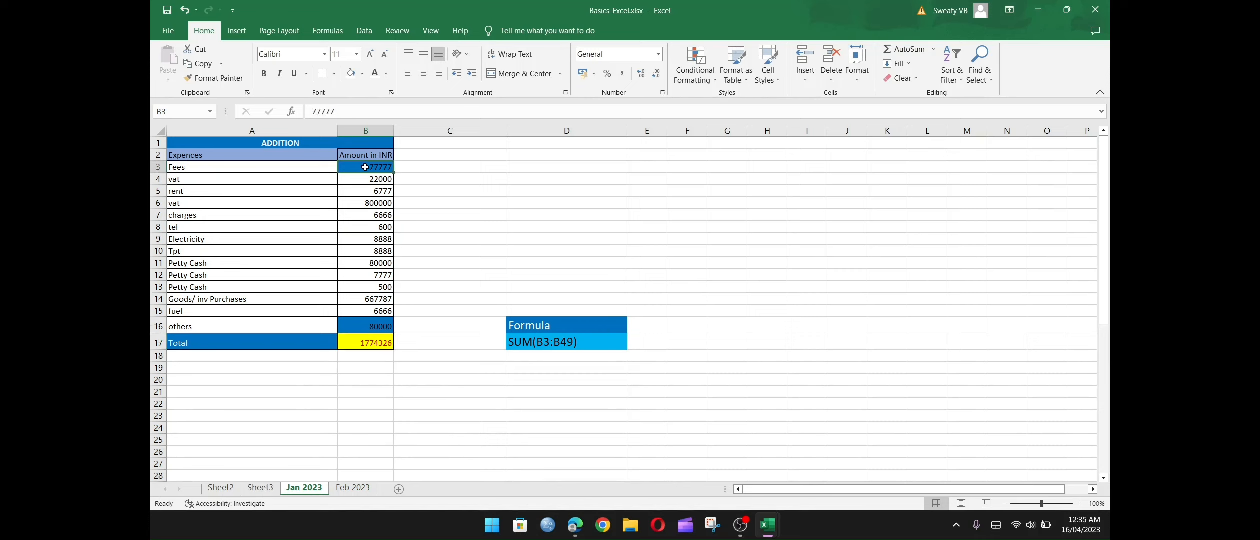
{"action": "left_click", "coordinate": [366, 180]}
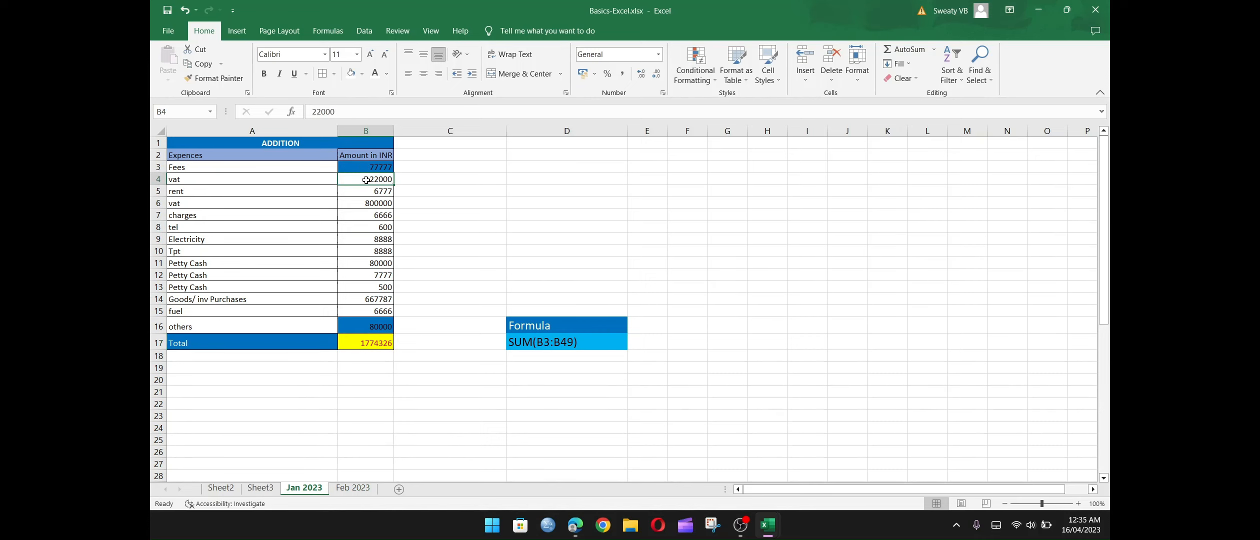
{"action": "type", "text": "4000"}
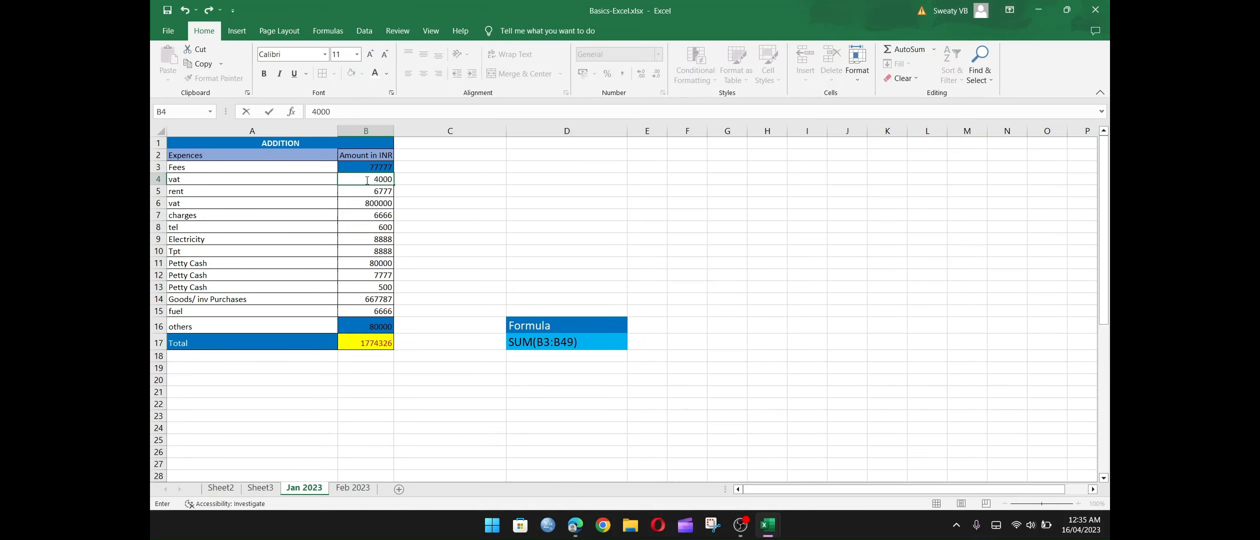
{"action": "key", "text": "BackSpace"}
{"action": "key", "text": "BackSpace"}
{"action": "key", "text": "BackSpace"}
{"action": "type", "text": "444"}
{"action": "key", "text": "Return"}
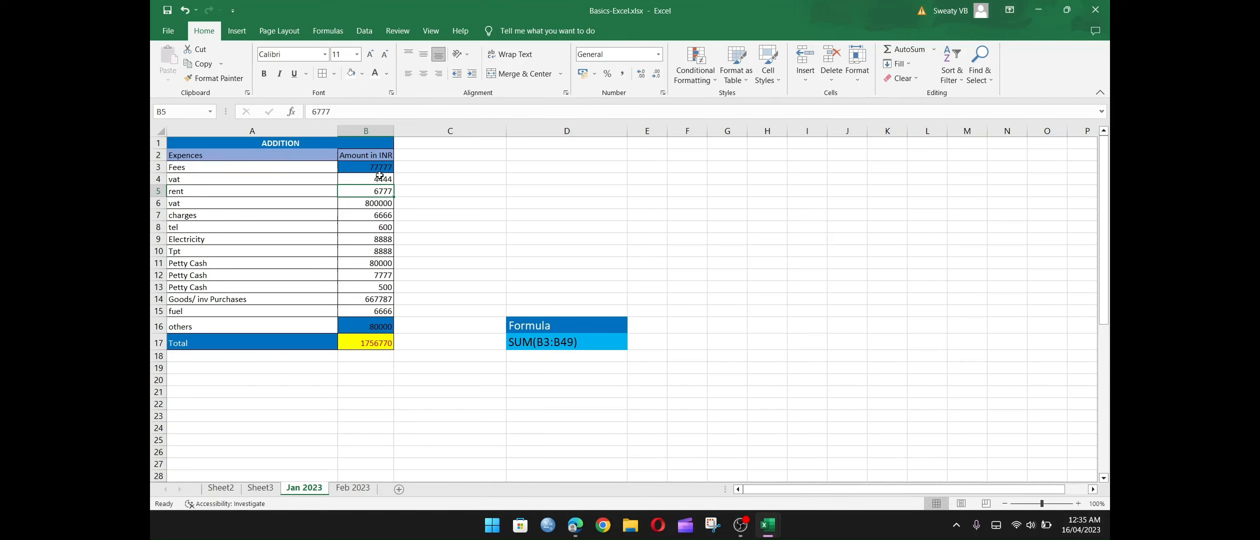
Shade the vat amount cell B4 on the Jan 2023 sheet with a grey fill.
{"action": "left_click", "coordinate": [375, 177]}
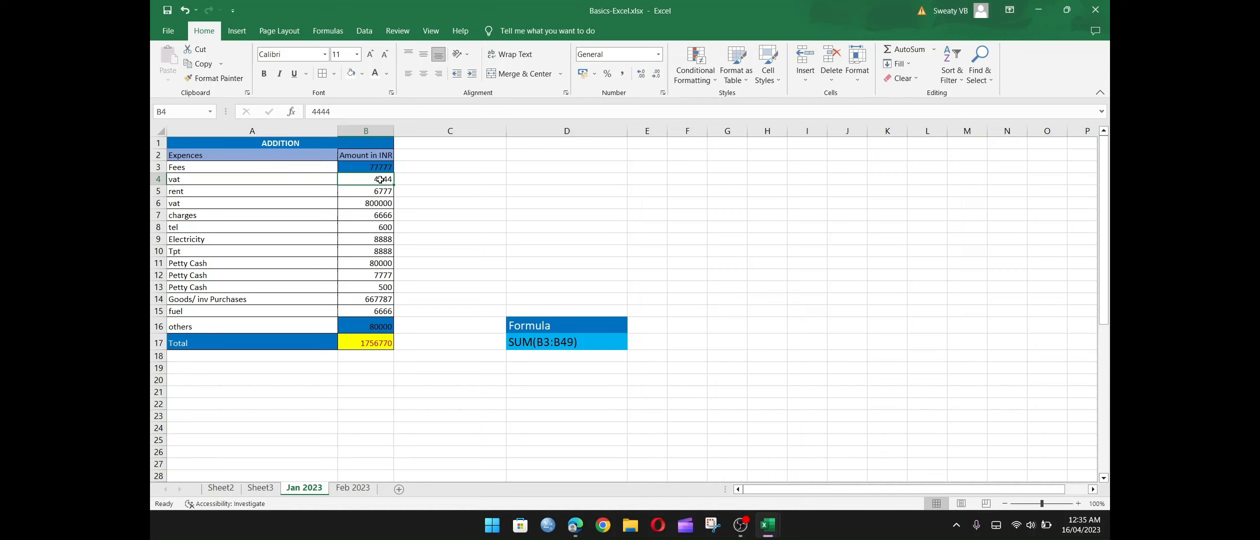
{"action": "left_click", "coordinate": [377, 169]}
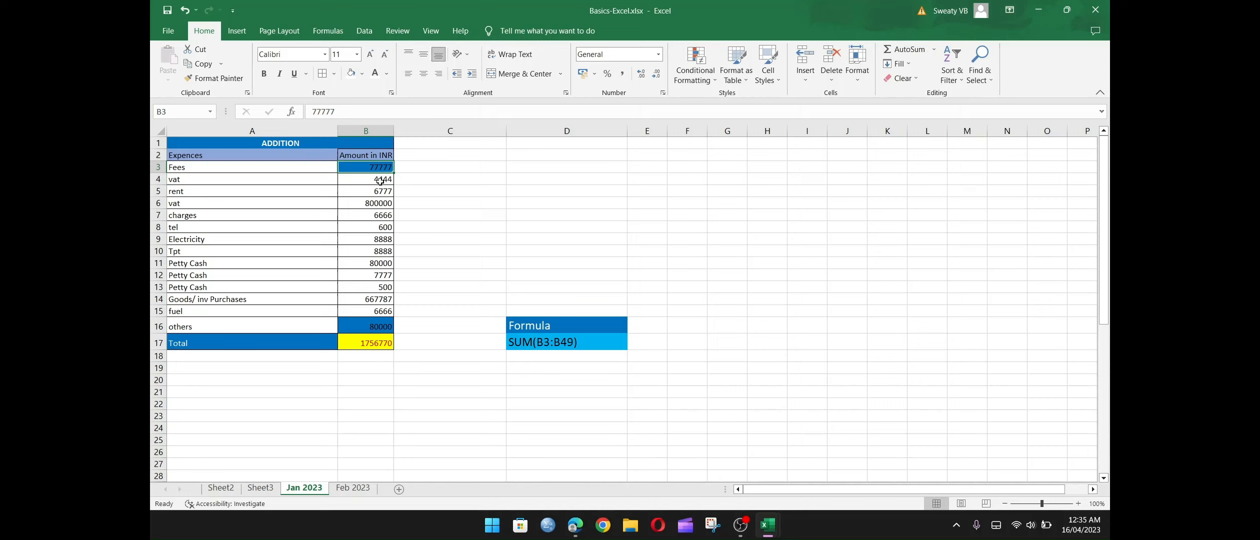
{"action": "left_click", "coordinate": [383, 179]}
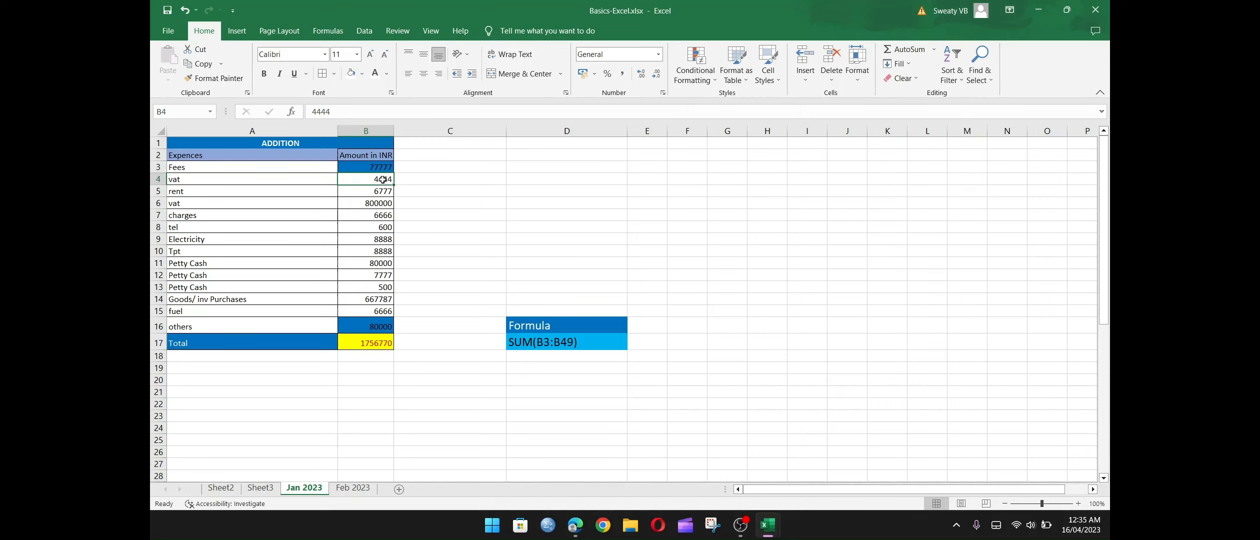
{"action": "left_click", "coordinate": [362, 75]}
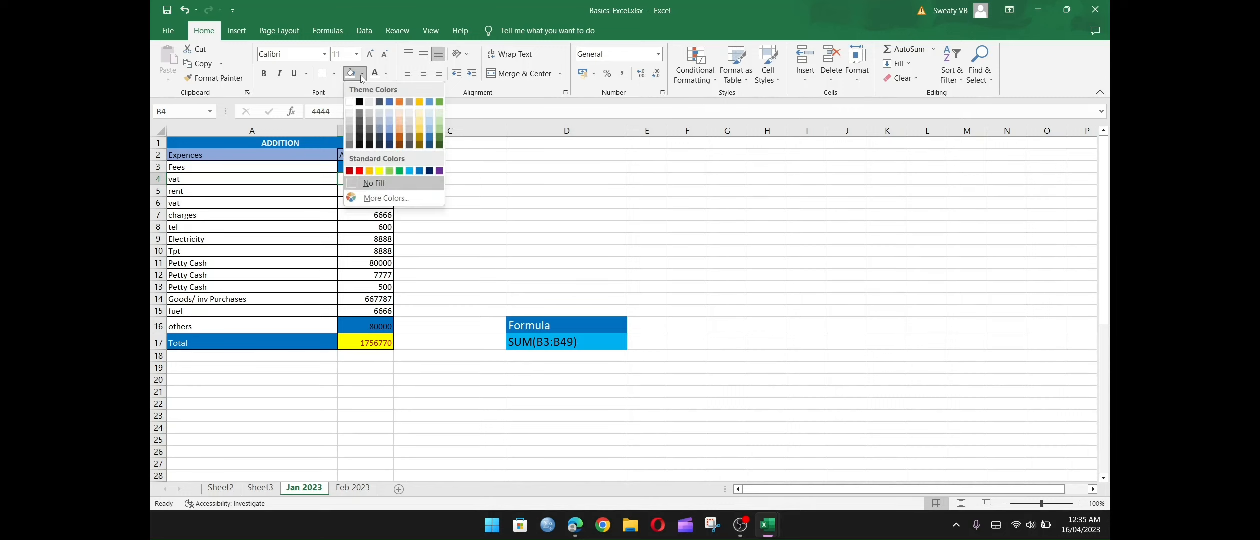
{"action": "left_click", "coordinate": [350, 127]}
{"action": "left_click", "coordinate": [463, 202]}
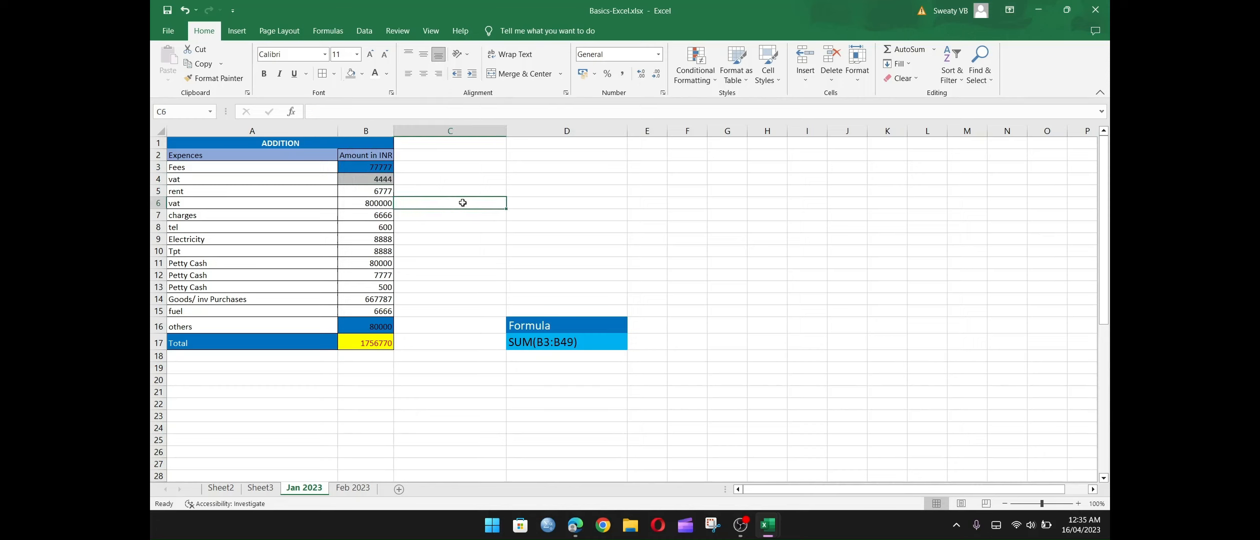
{"action": "left_click", "coordinate": [378, 179]}
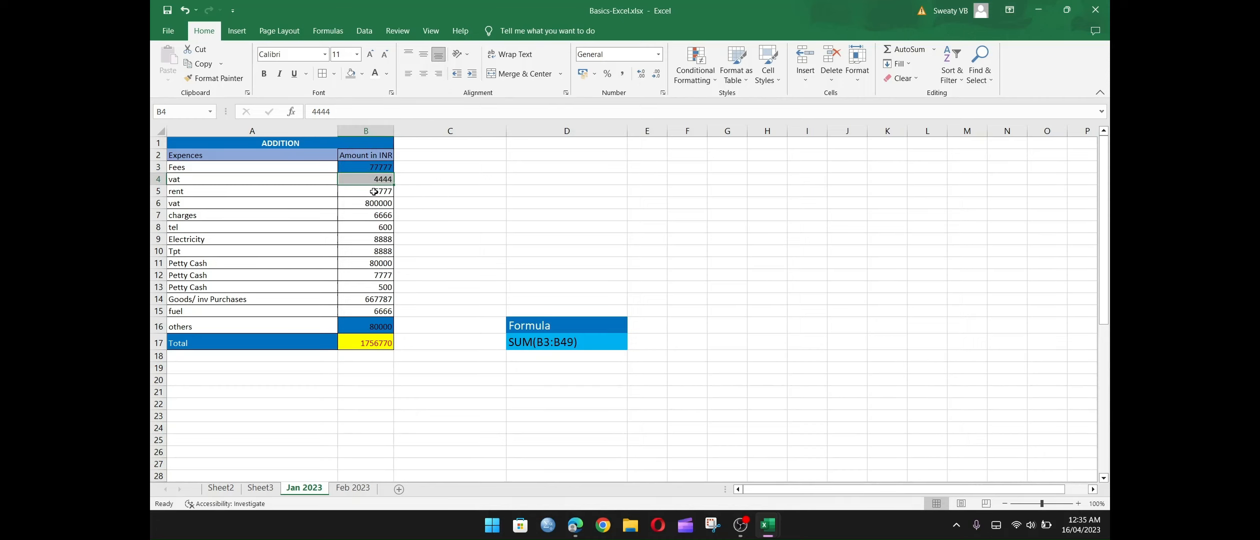
Set the rent amount in B5 on the Jan 2023 sheet to 777.
{"action": "left_click_drag", "start_coordinate": [374, 190], "coordinate": [379, 308]}
{"action": "left_click", "coordinate": [383, 191]}
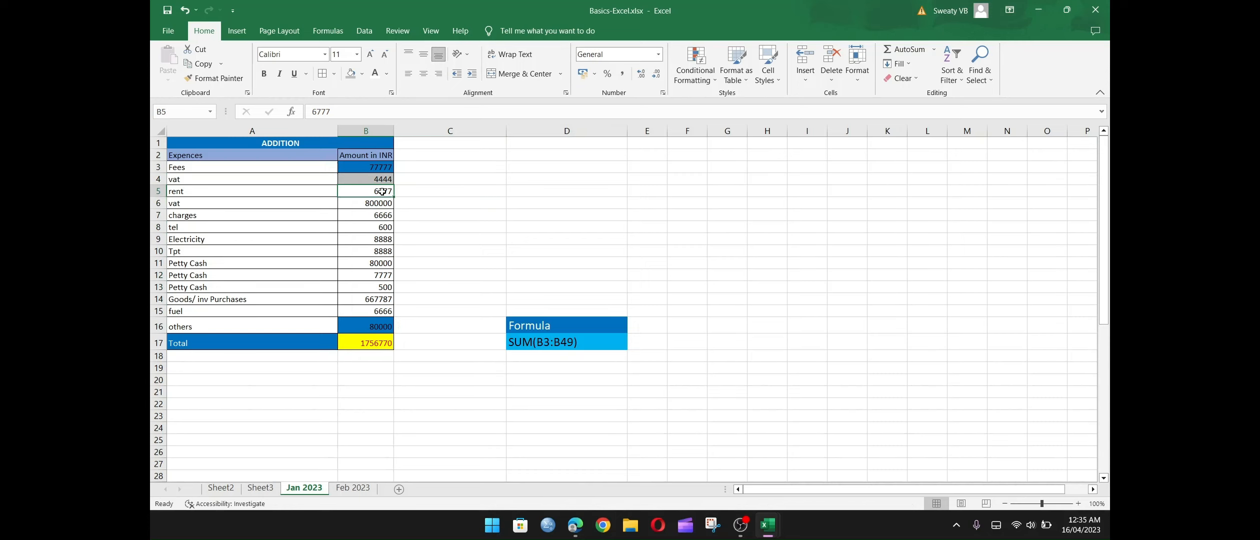
{"action": "type", "text": "777"}
{"action": "key", "text": "Return"}
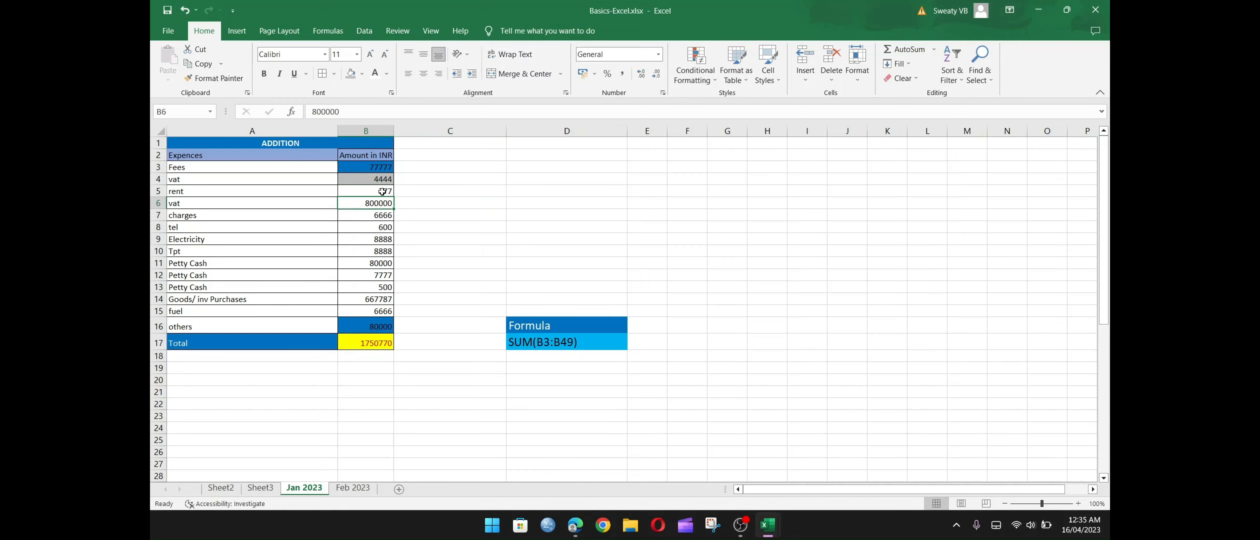
{"action": "left_click", "coordinate": [382, 181]}
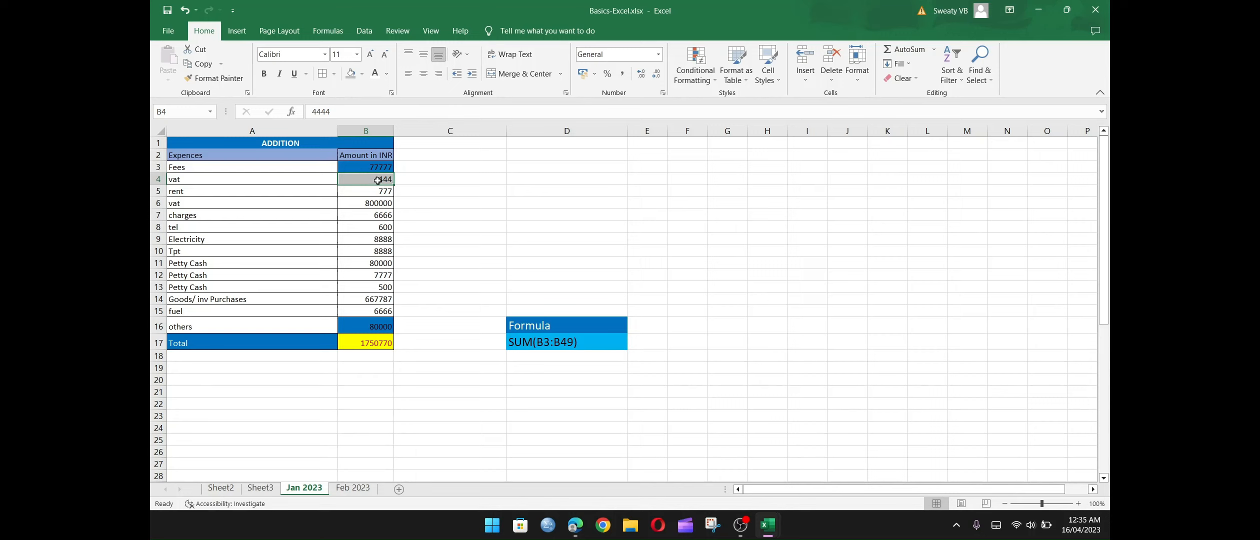
Return to the Feb 2023 sheet and examine the total's SUM formula in B36.
{"action": "left_click", "coordinate": [353, 487]}
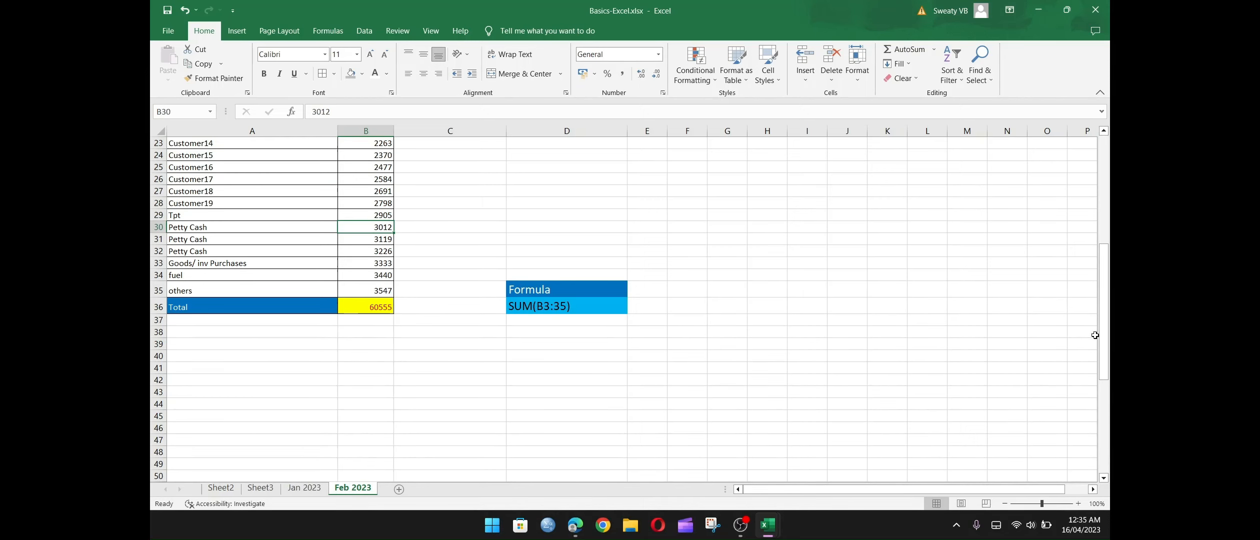
{"action": "left_click_drag", "start_coordinate": [1107, 343], "coordinate": [1106, 234]}
{"action": "left_click_drag", "start_coordinate": [1109, 127], "coordinate": [1017, 358]}
{"action": "left_click_drag", "start_coordinate": [1020, 459], "coordinate": [1022, 475]}
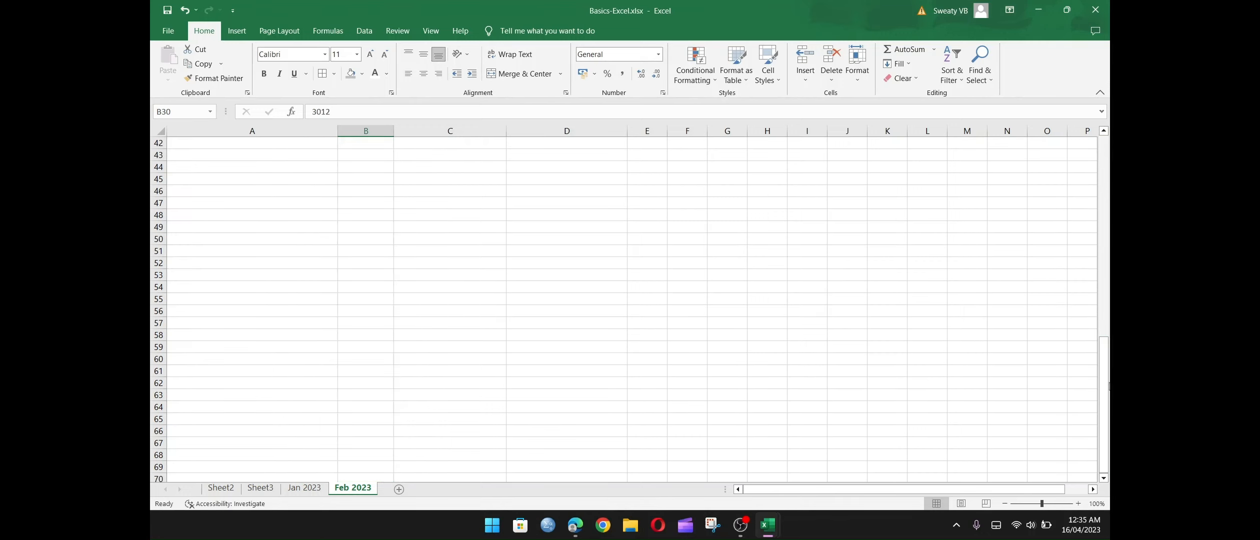
{"action": "left_click_drag", "start_coordinate": [1104, 395], "coordinate": [1104, 325]}
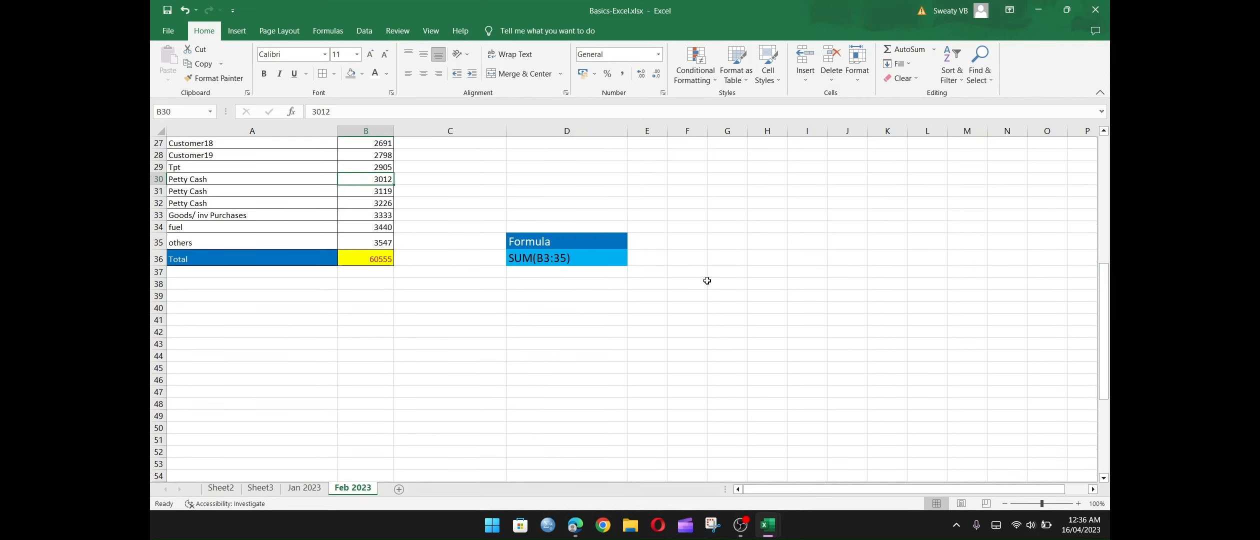
{"action": "left_click", "coordinate": [366, 257]}
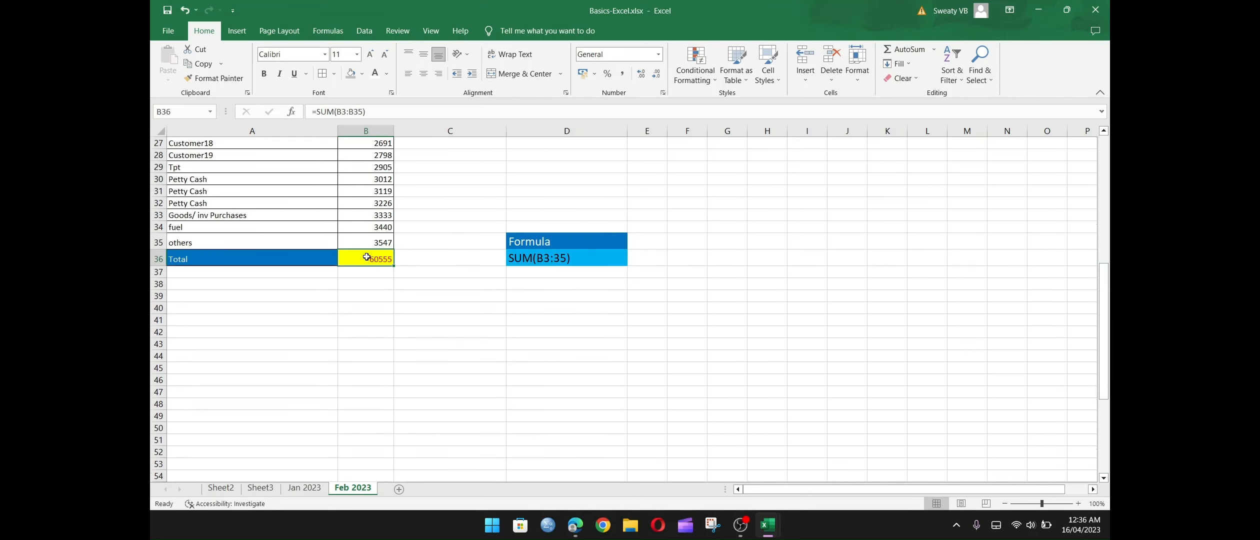
Insert a blank row between Tpt and the first Petty Cash row on the Feb 2023 sheet.
{"action": "left_click", "coordinate": [186, 170]}
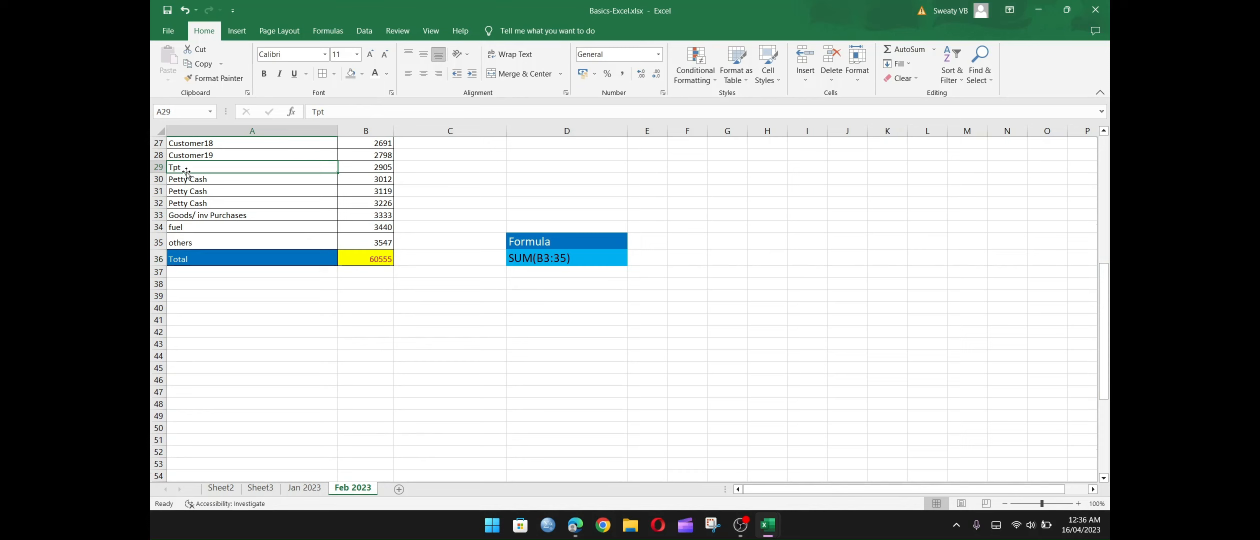
{"action": "left_click", "coordinate": [159, 178]}
{"action": "right_click", "coordinate": [159, 179]}
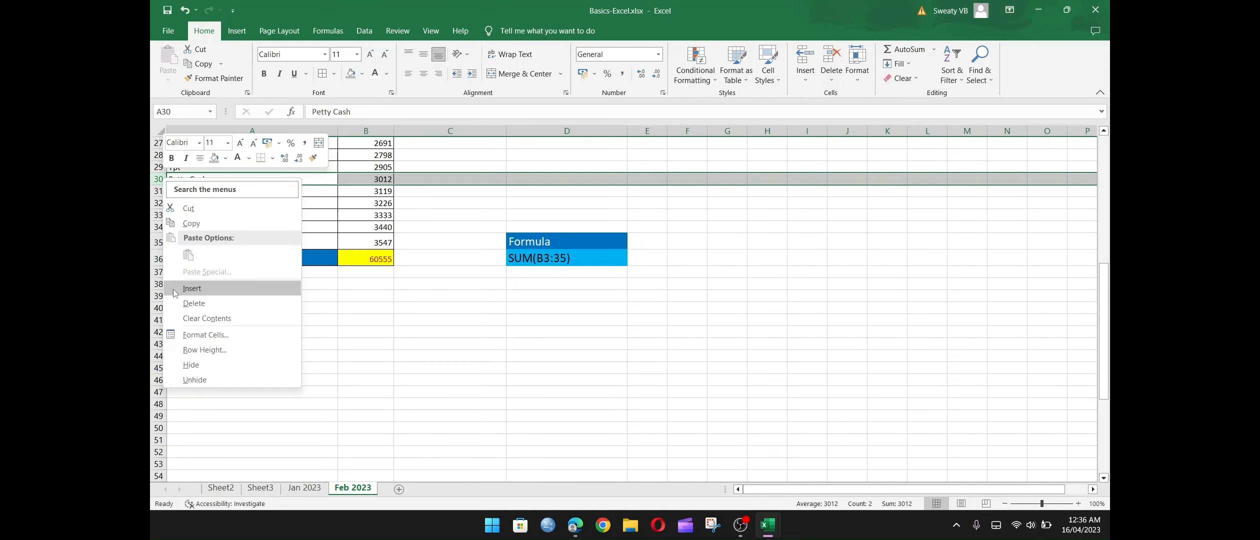
{"action": "left_click", "coordinate": [192, 289]}
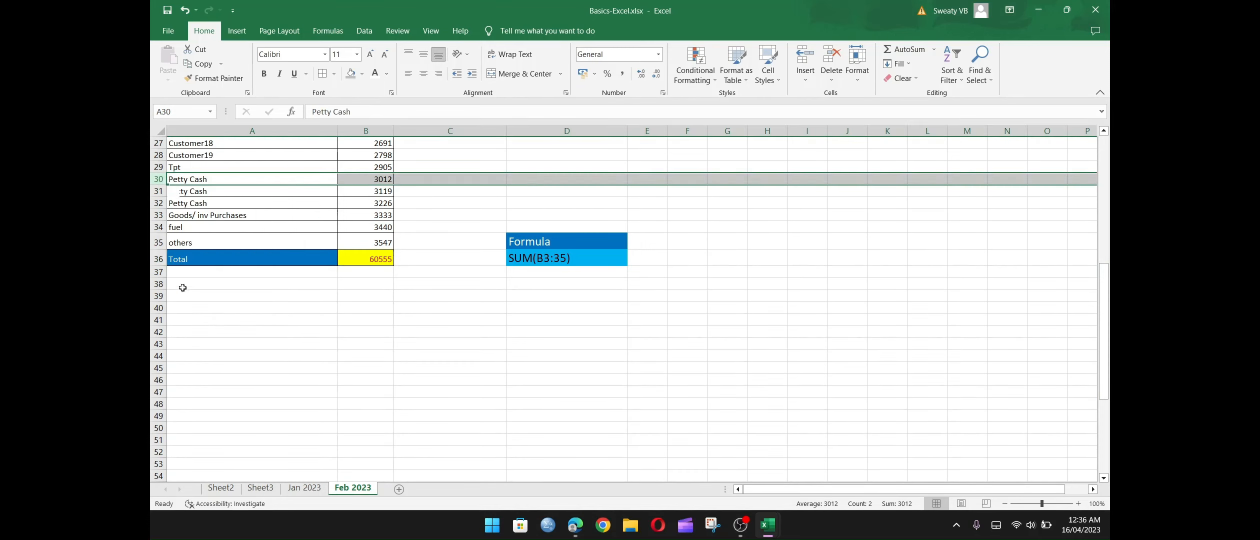
Enter Workshop with an amount of 4000 in the new row 30 and check the total's SUM formula in B37.
{"action": "left_click", "coordinate": [276, 180]}
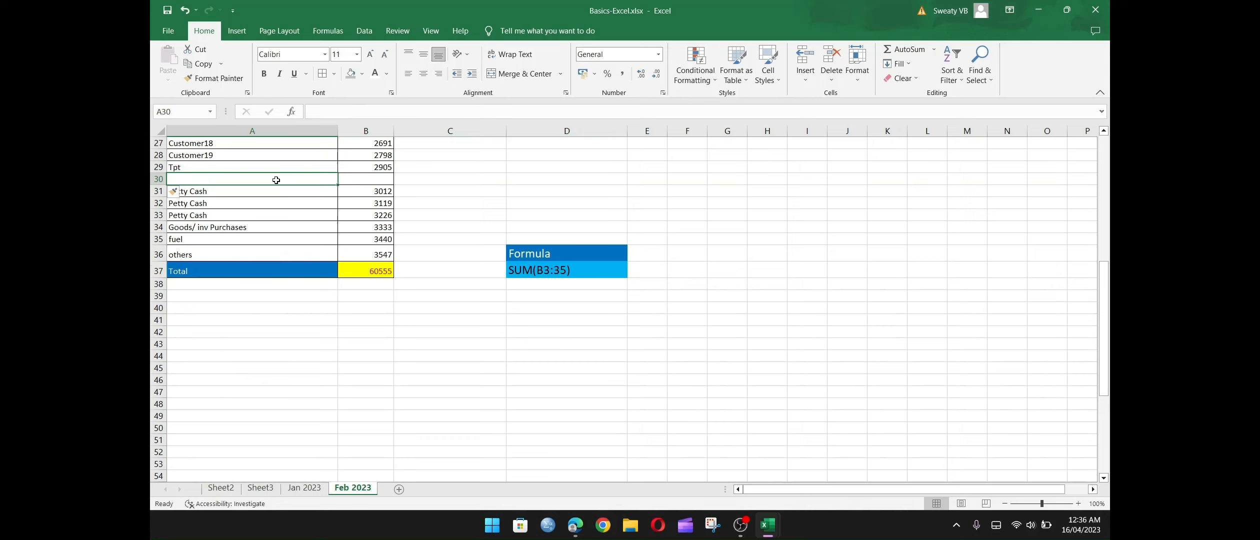
{"action": "type", "text": "Workshop"}
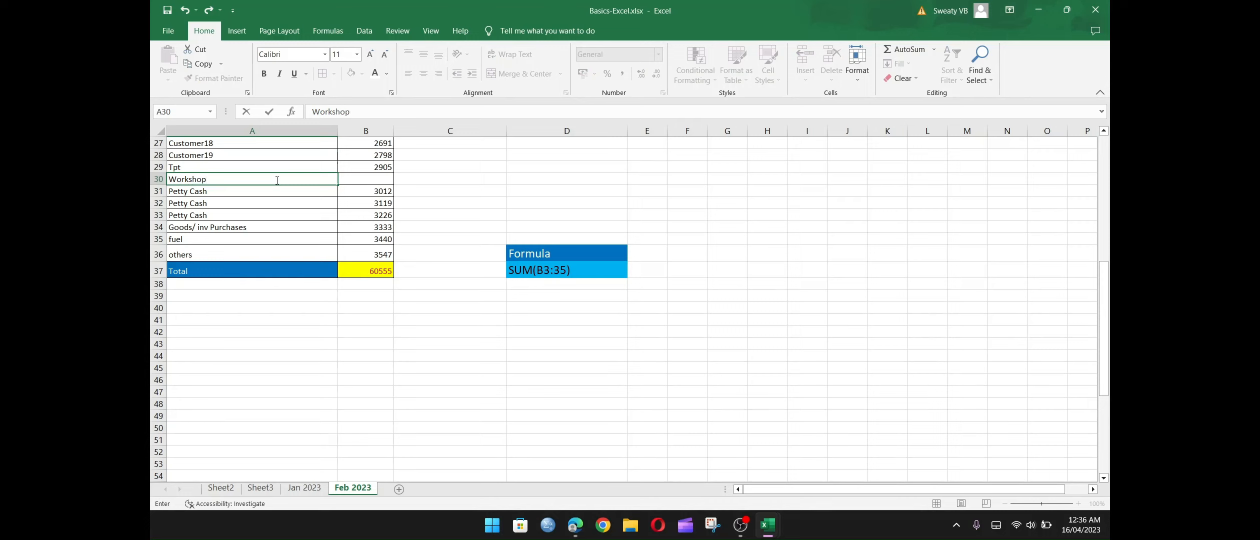
{"action": "key", "text": "Tab"}
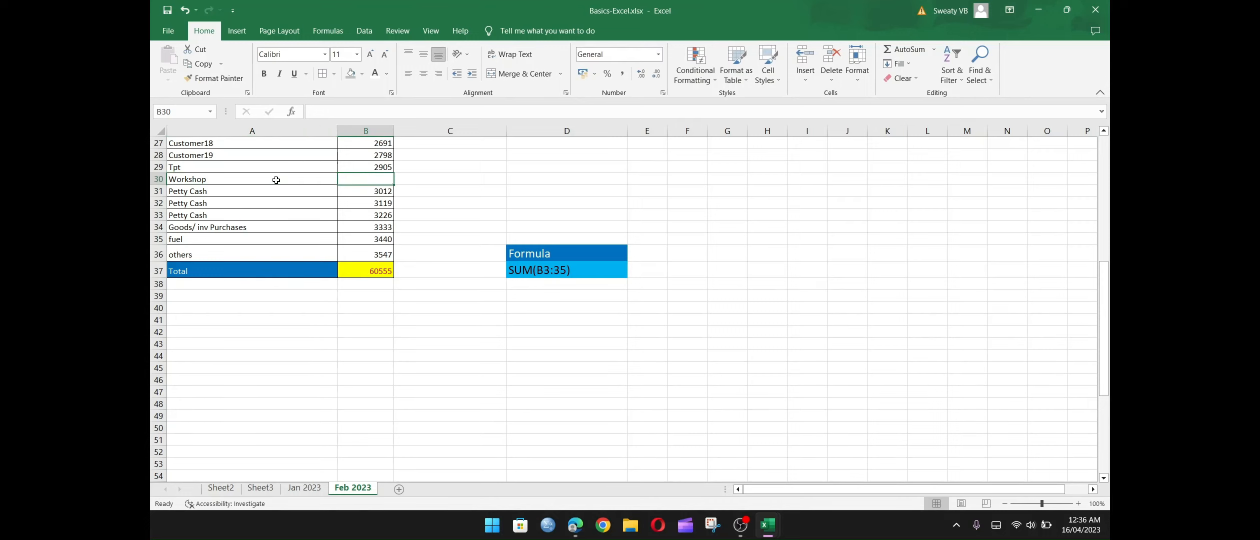
{"action": "type", "text": "40000"}
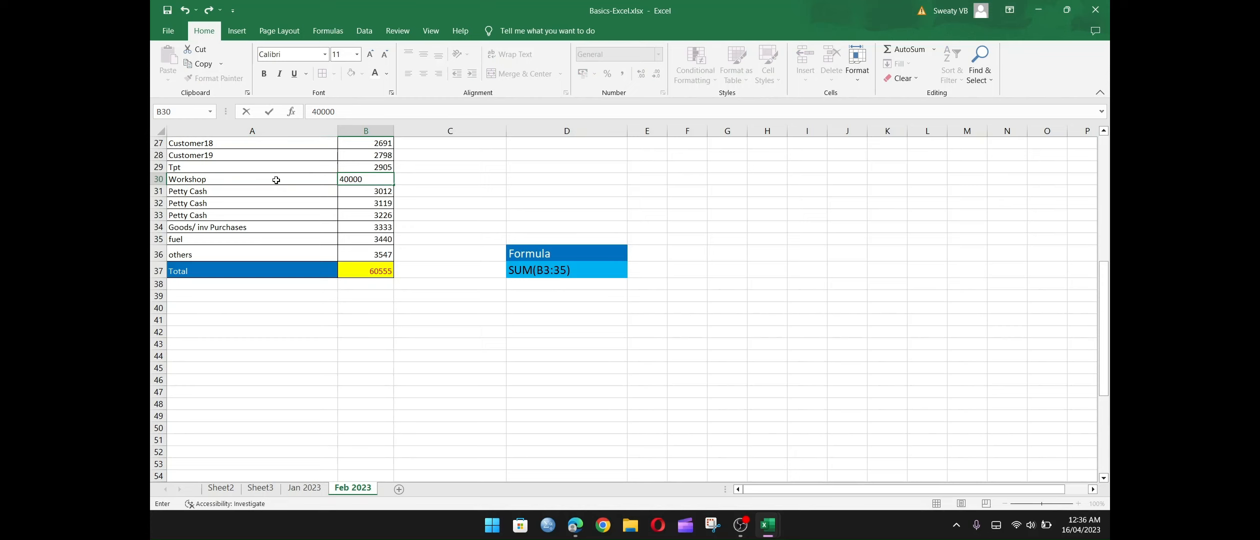
{"action": "key", "text": "Return"}
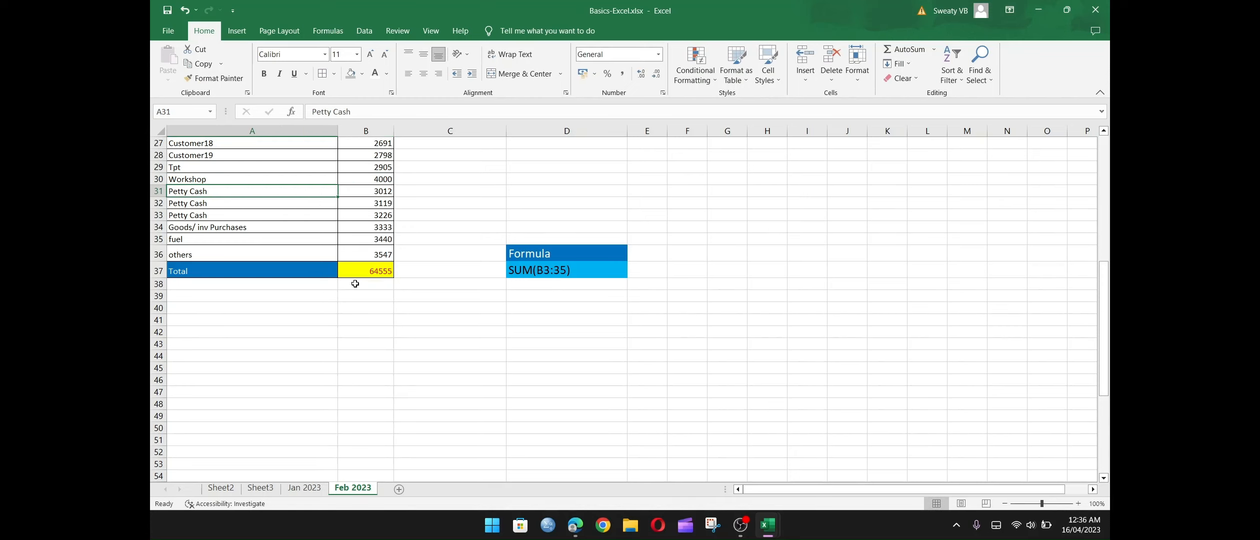
{"action": "left_click", "coordinate": [387, 270]}
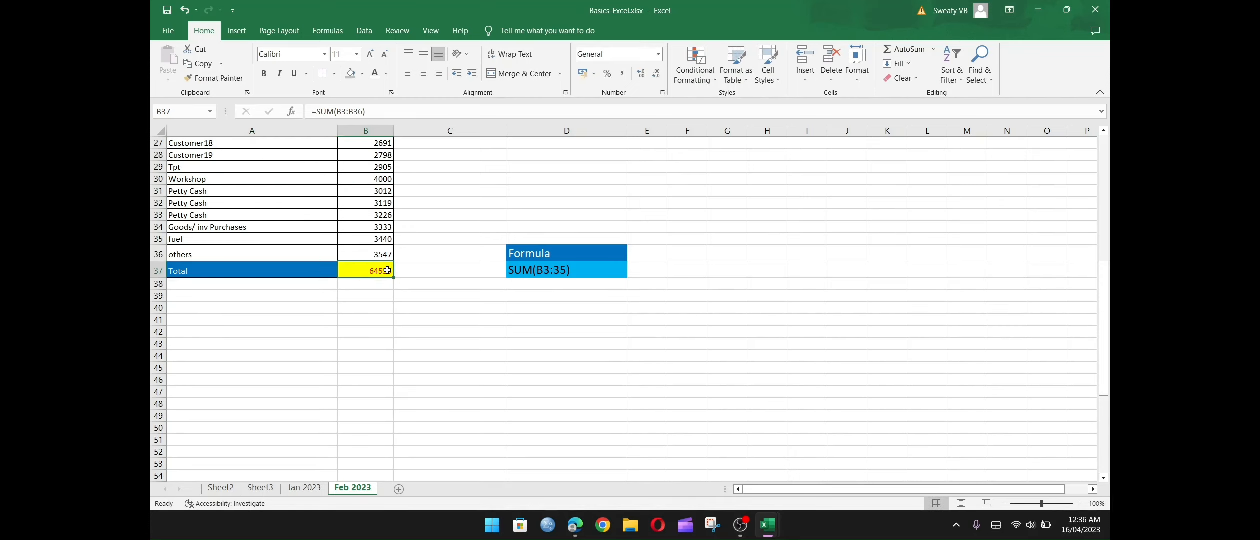
Set the Tpt amount in B29 on the Feb 2023 sheet to 0.
{"action": "left_click", "coordinate": [379, 169]}
{"action": "type", "text": "00"}
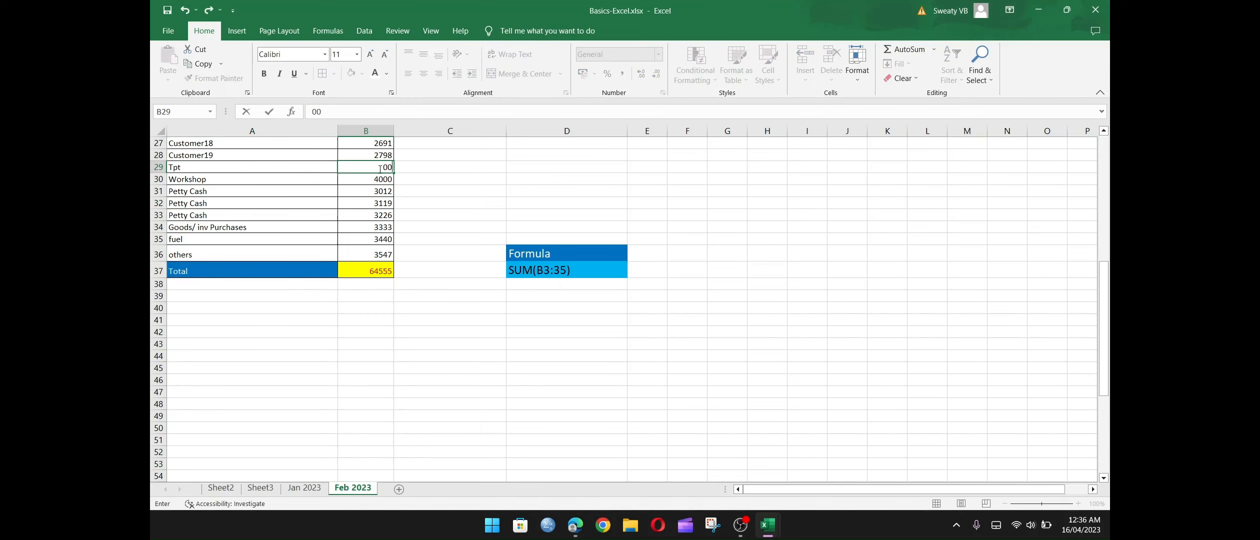
{"action": "key", "text": "Return"}
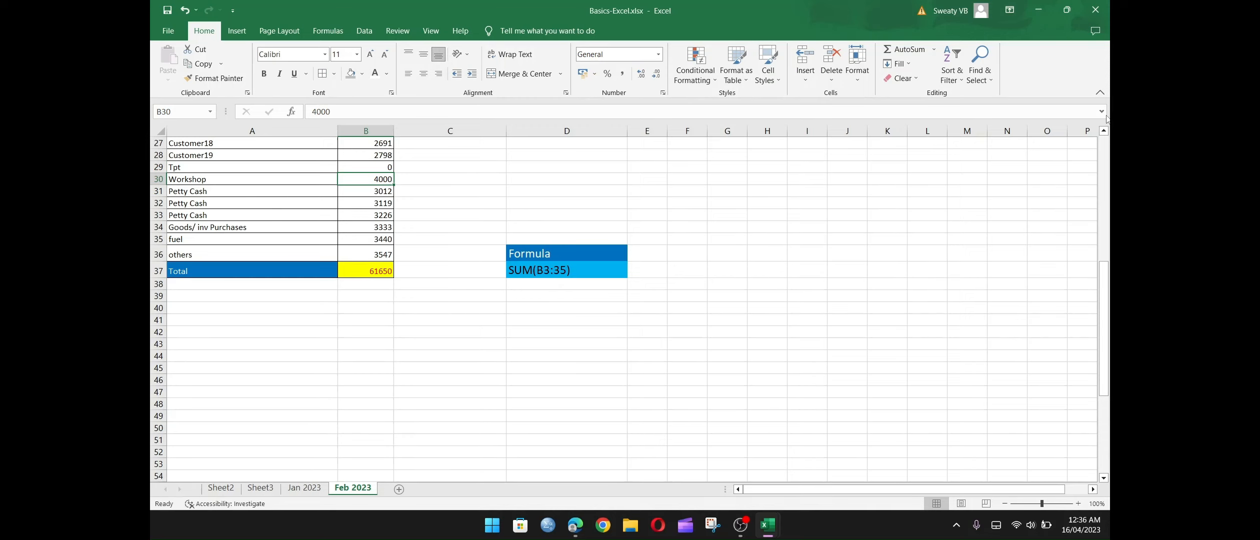
Review the Feb 2023 expense list from its heading down to the total and the formula note in D37.
{"action": "scroll", "coordinate": [1105, 133], "scroll_direction": "up", "scroll_amount": 6}
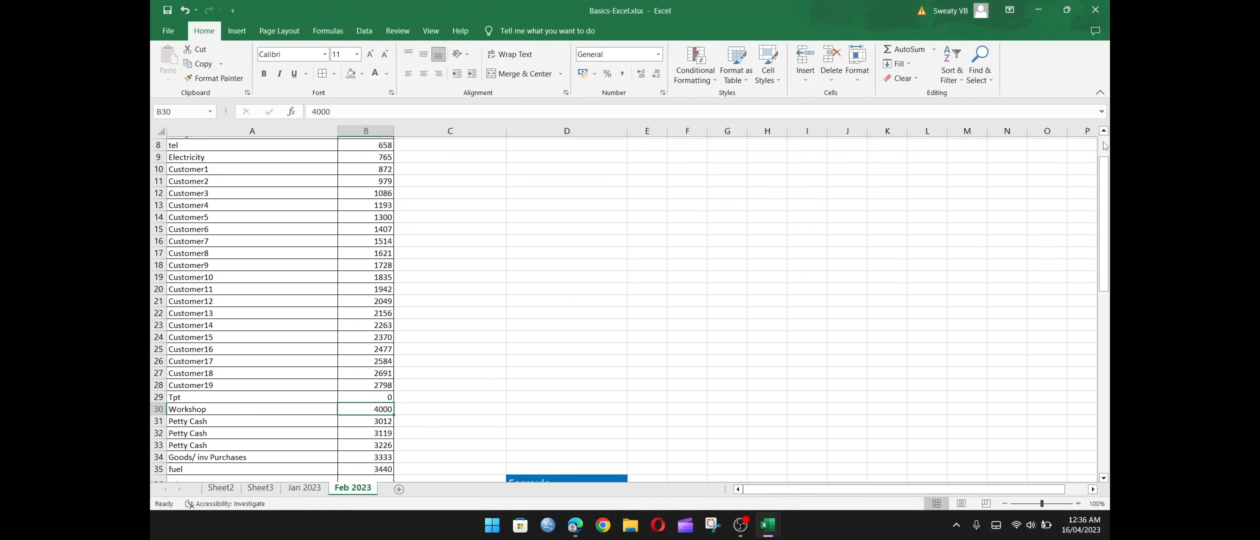
{"action": "scroll", "coordinate": [1106, 145], "scroll_direction": "up", "scroll_amount": 3}
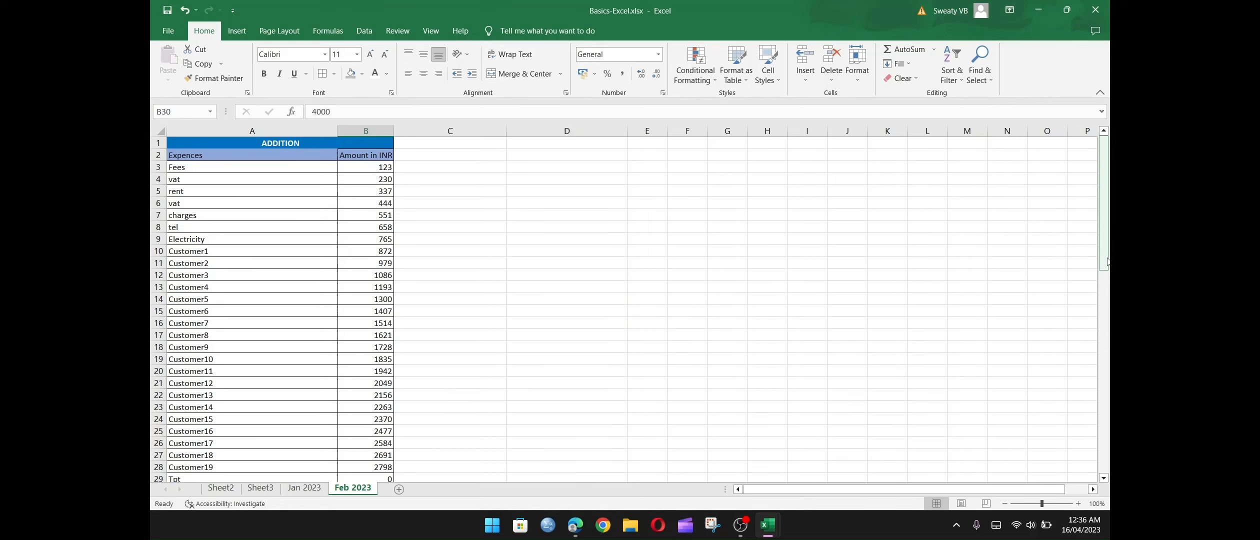
{"action": "left_click_drag", "start_coordinate": [1107, 261], "coordinate": [1107, 270]}
{"action": "left_click_drag", "start_coordinate": [1109, 331], "coordinate": [1108, 289]}
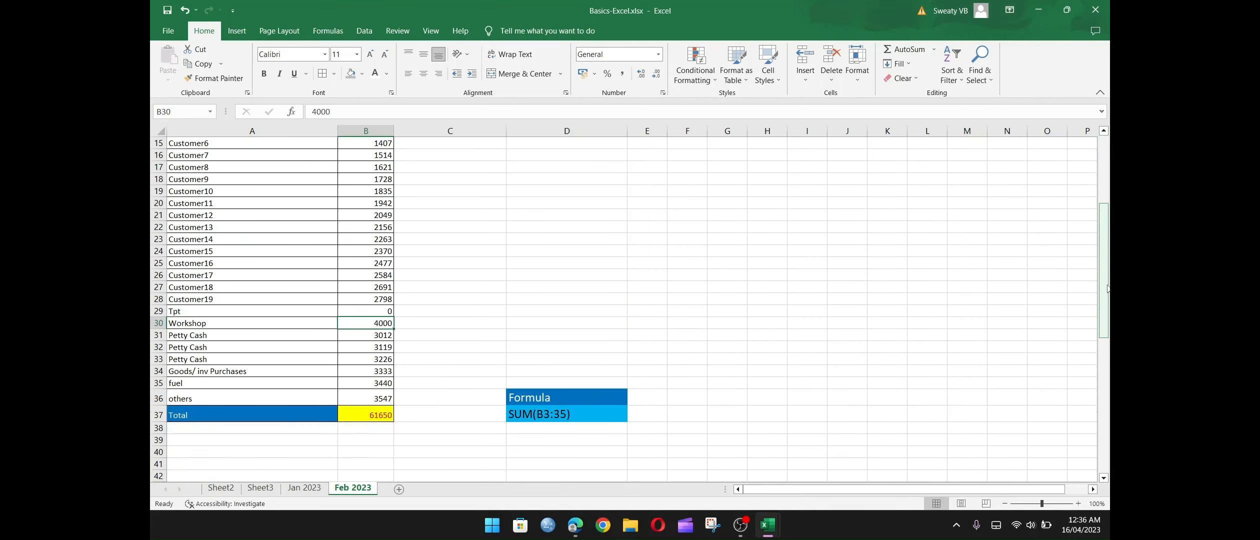
{"action": "scroll", "coordinate": [1055, 282], "scroll_direction": "down", "scroll_amount": 1}
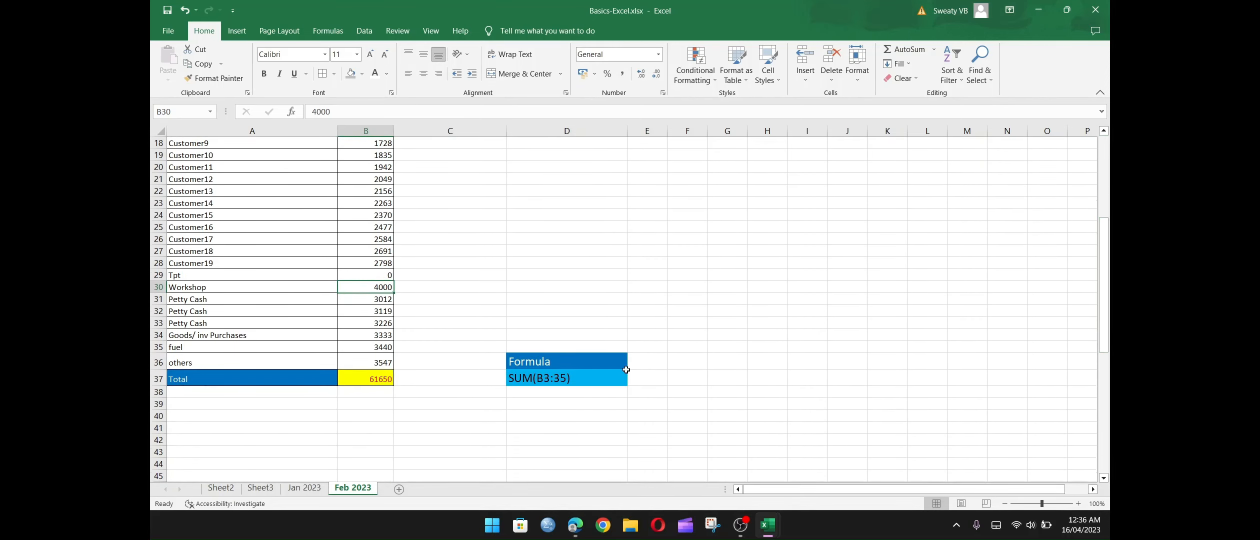
{"action": "left_click", "coordinate": [534, 380]}
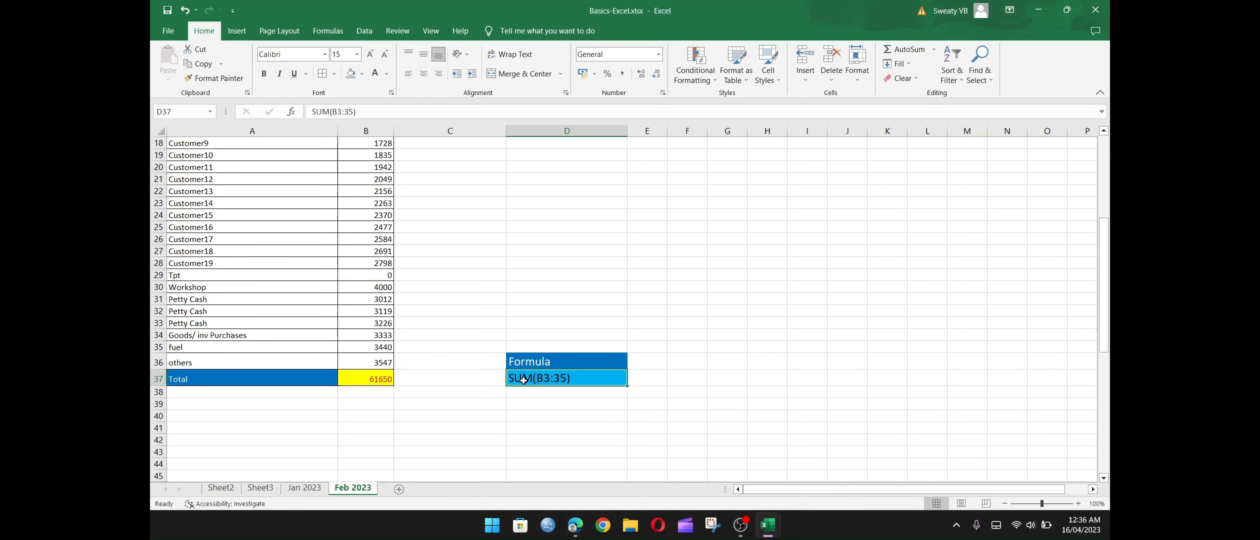
Examine the SUM formulas in B8 and D12 on Sheet2, and return to the beginning of the Feb 2023 expense list.
{"action": "left_click", "coordinate": [222, 489]}
{"action": "left_click", "coordinate": [233, 308]}
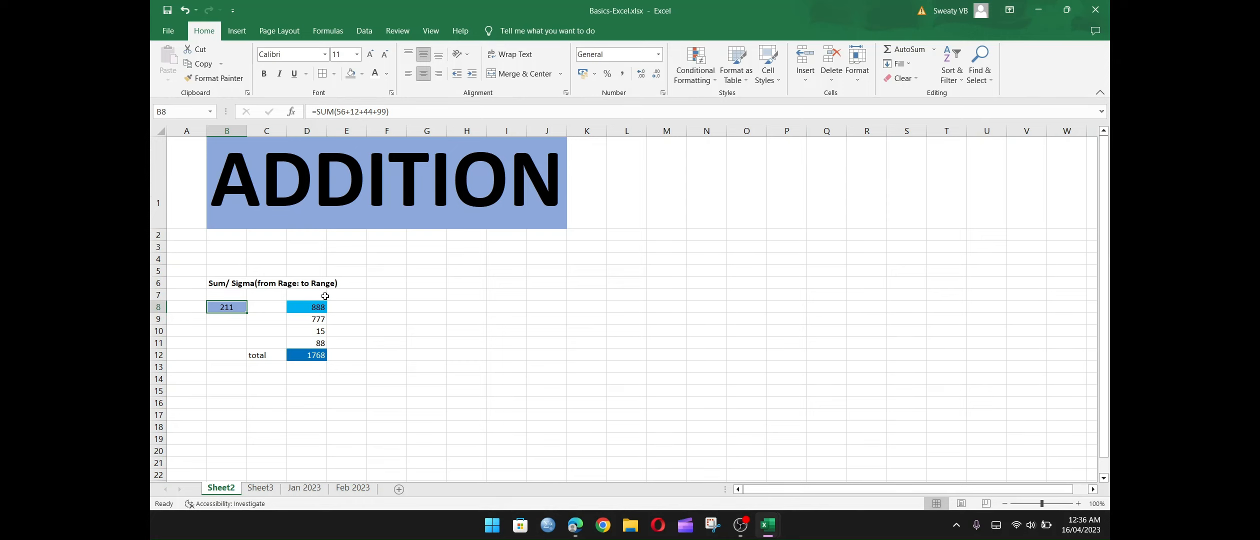
{"action": "left_click_drag", "start_coordinate": [316, 309], "coordinate": [319, 354]}
{"action": "left_click", "coordinate": [319, 355]}
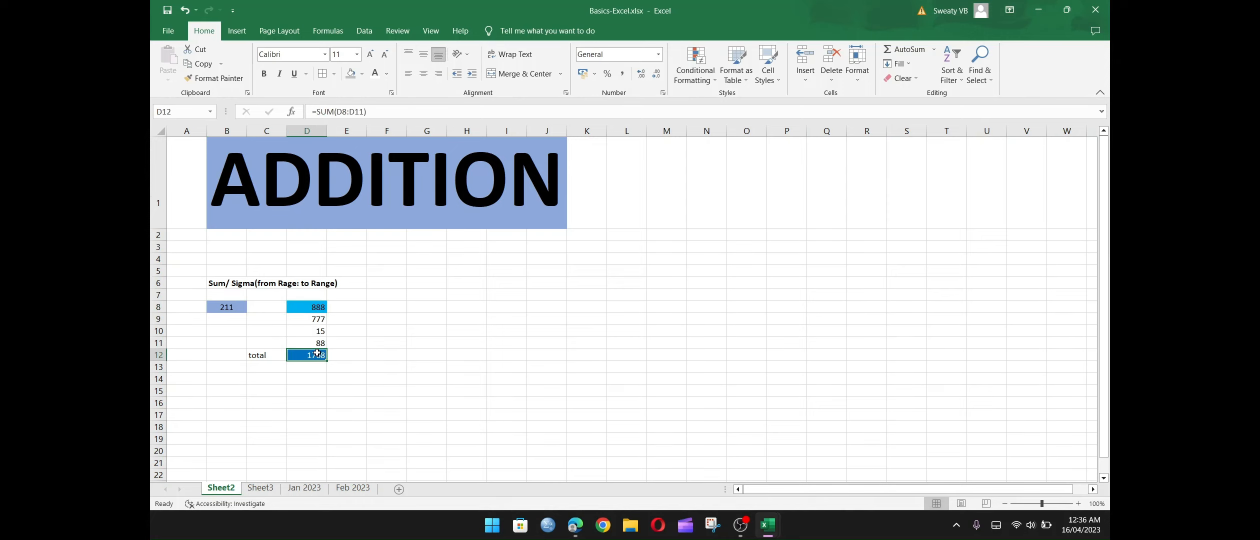
{"action": "left_click", "coordinate": [352, 488]}
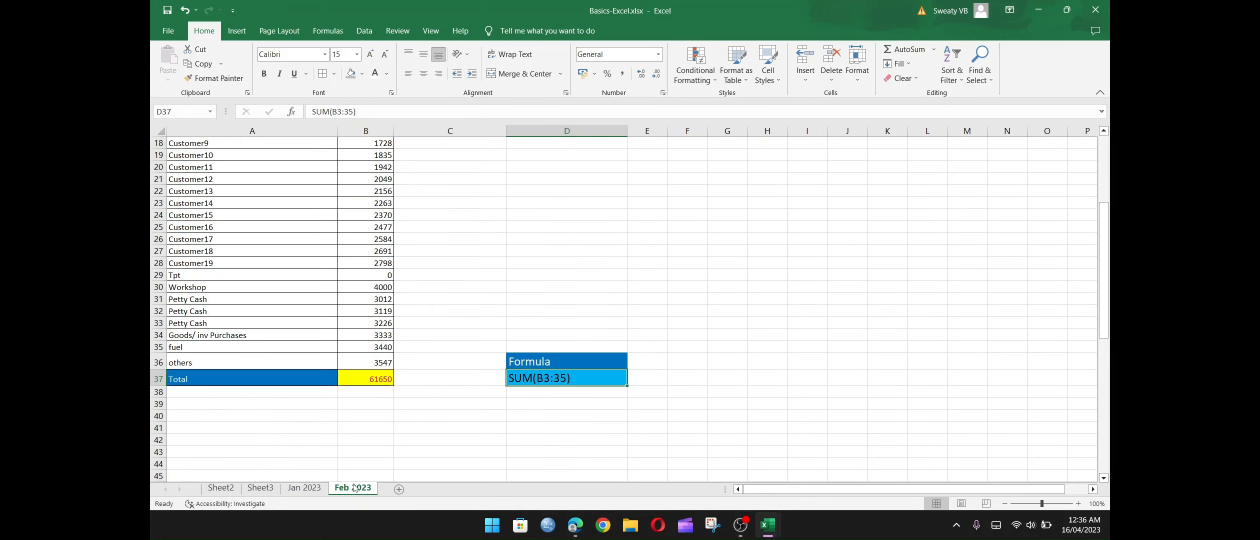
{"action": "left_click", "coordinate": [535, 258]}
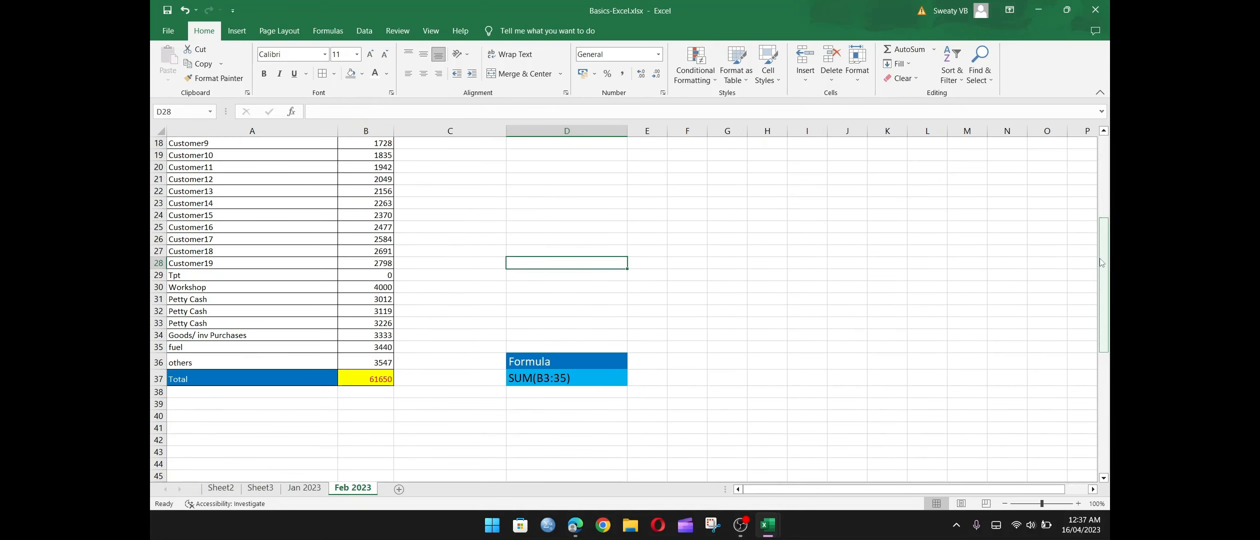
{"action": "left_click_drag", "start_coordinate": [1105, 274], "coordinate": [1105, 192]}
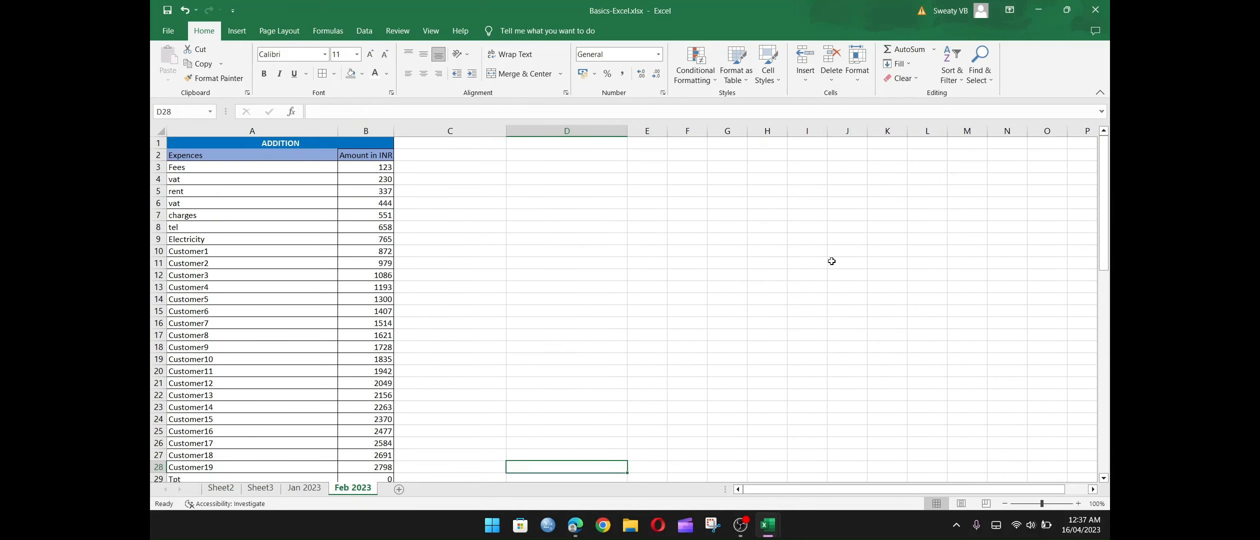
{"action": "left_click", "coordinate": [832, 261]}
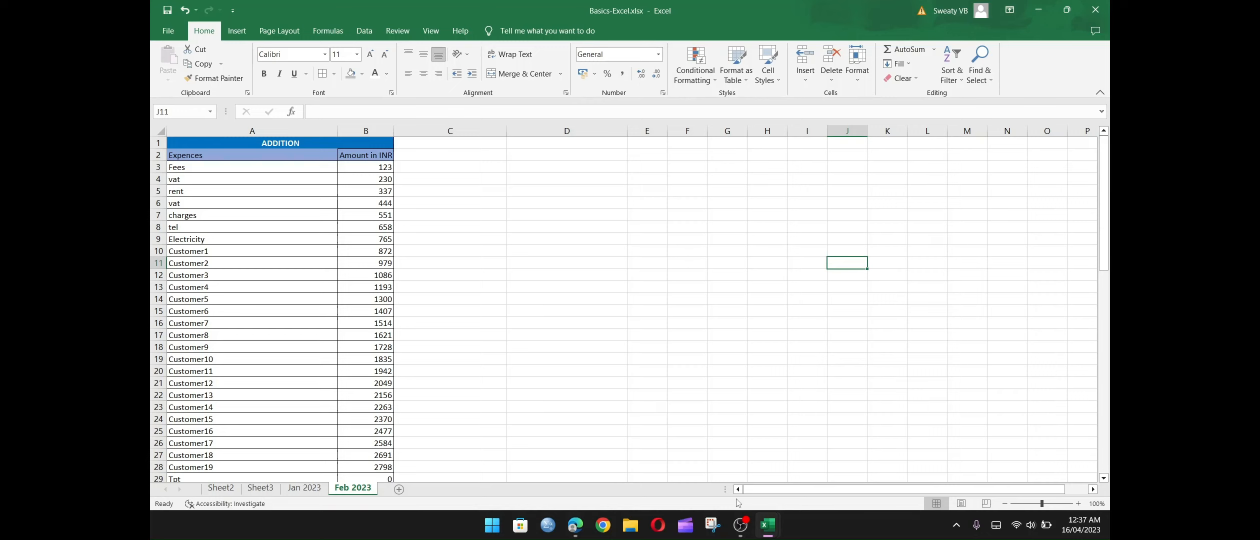
{"action": "left_click", "coordinate": [742, 529]}
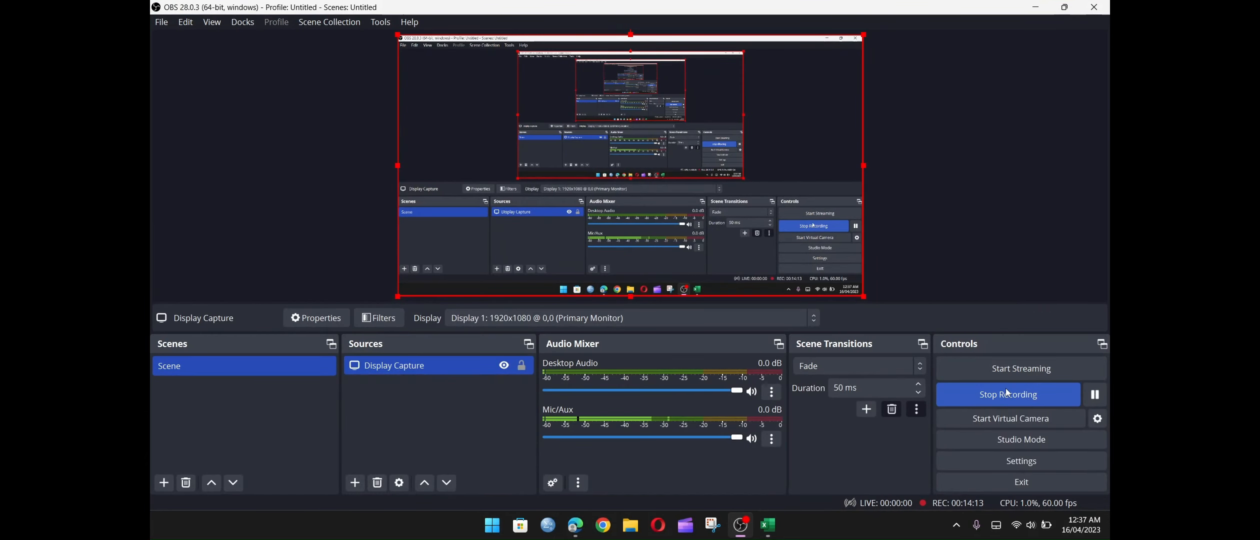